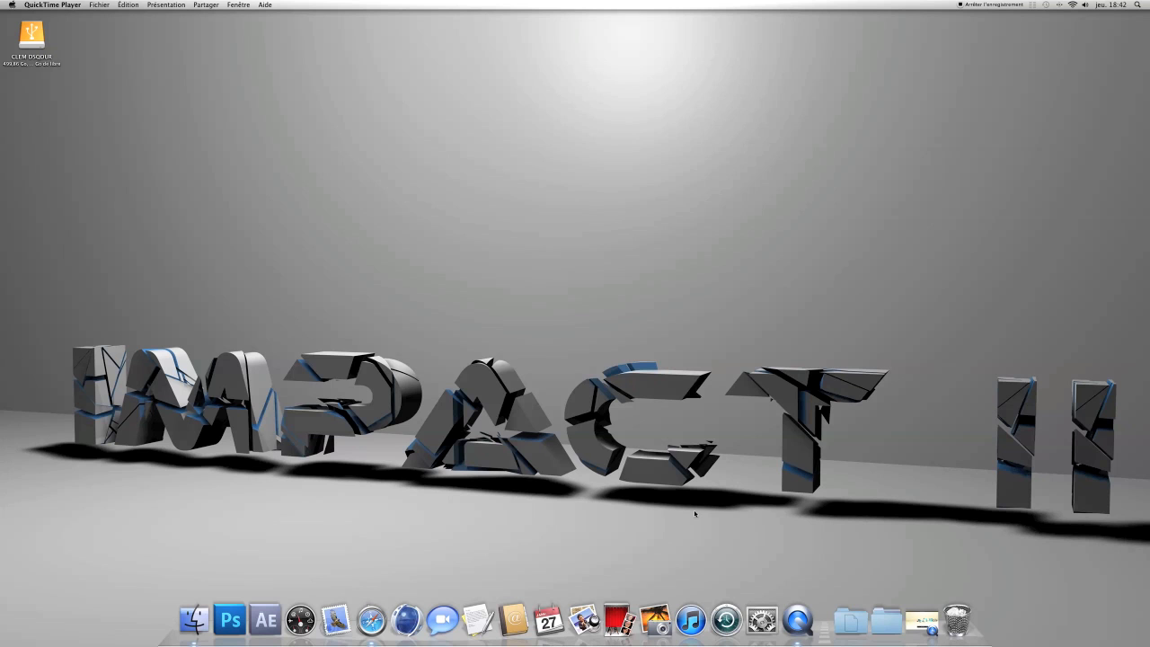
Step: Play and scrub through the ImpacT DesigN intro.mov example animation, and close the video
click(918, 619)
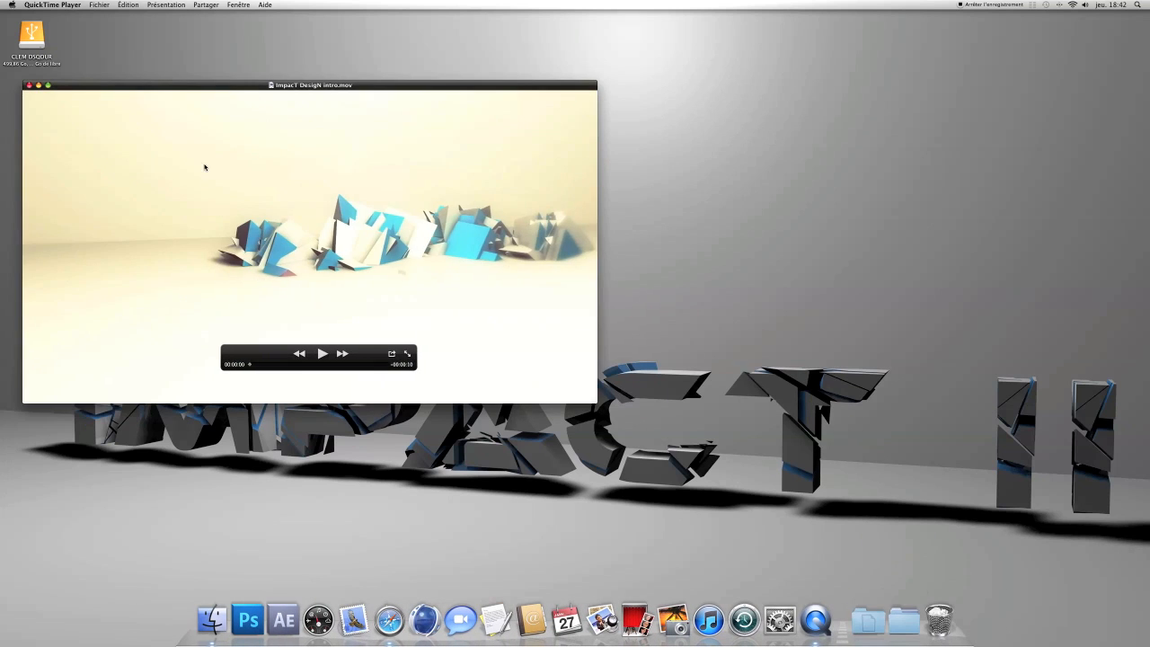
click(322, 354)
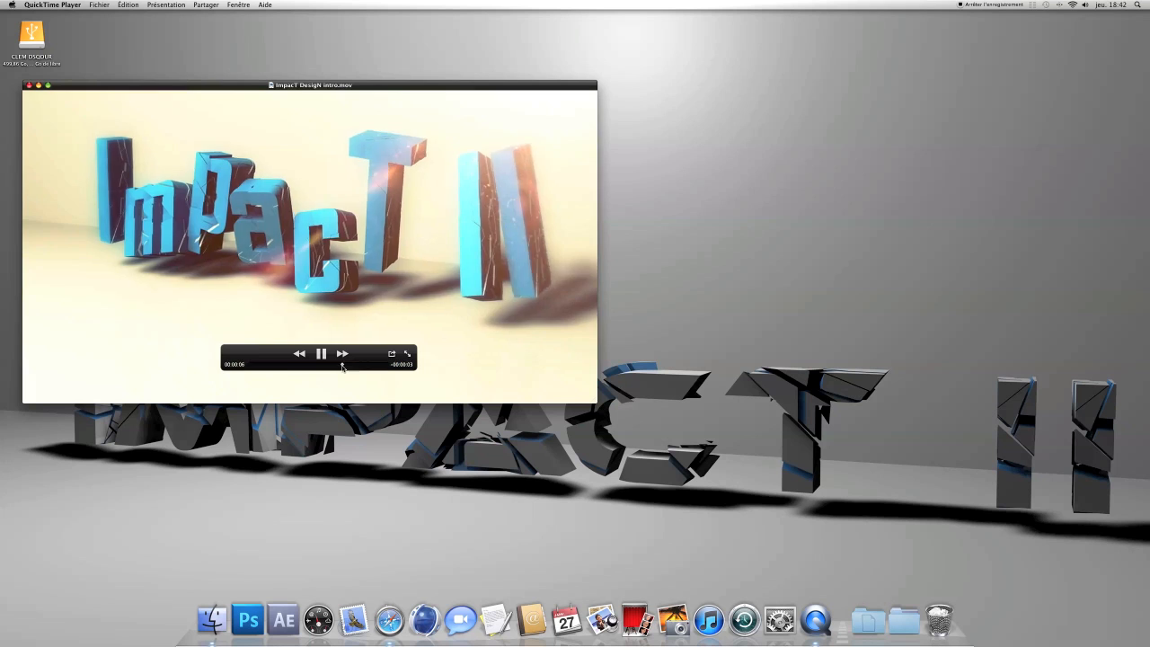
click(265, 365)
drag(264, 369, 371, 361)
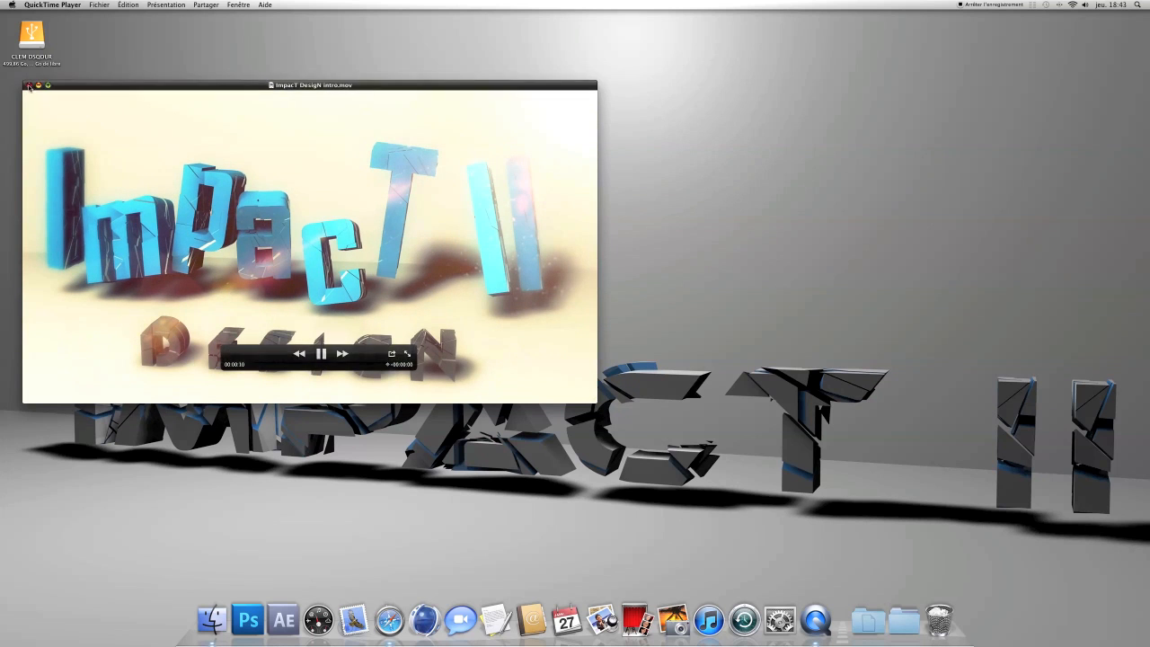
key(super+w)
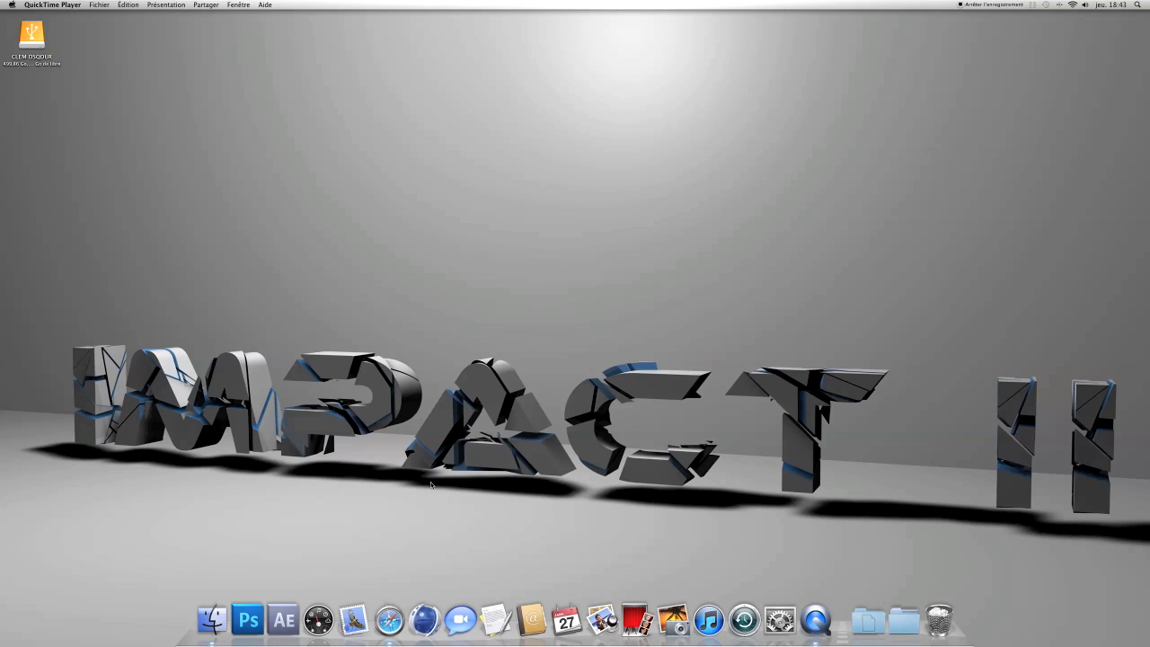
Step: Switch to Cinema 4D and add a MoGraph text object reading "Impact II" with a depth of 47 m
click(422, 616)
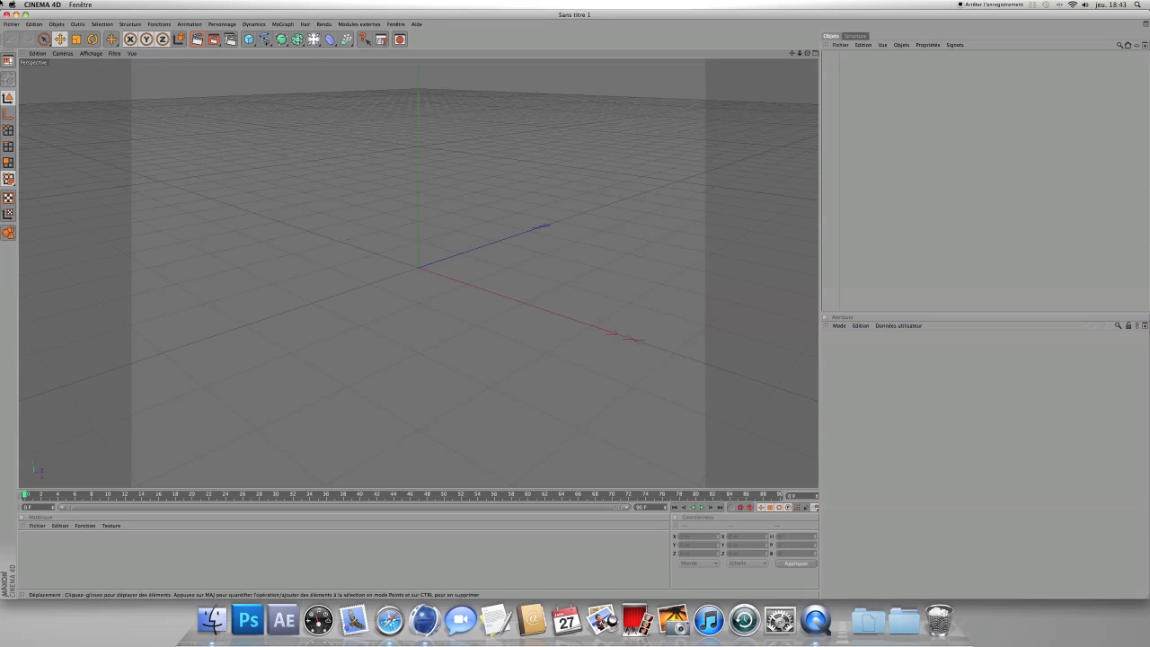
drag(265, 38, 297, 108)
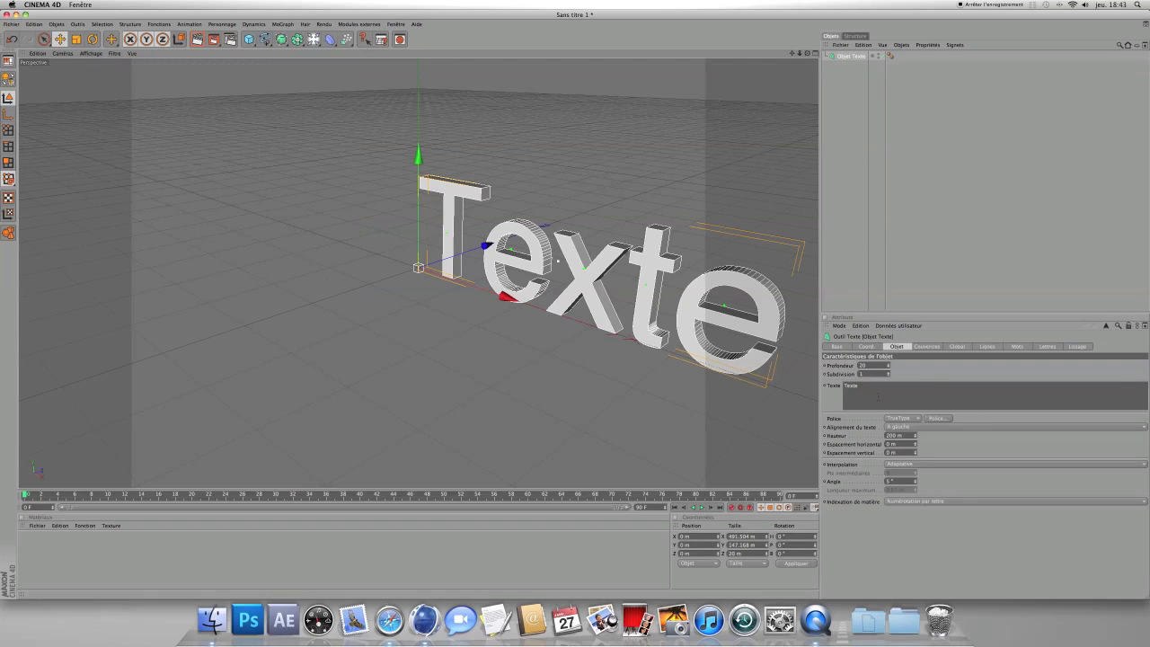
drag(879, 397, 704, 357)
key(BackSpace)
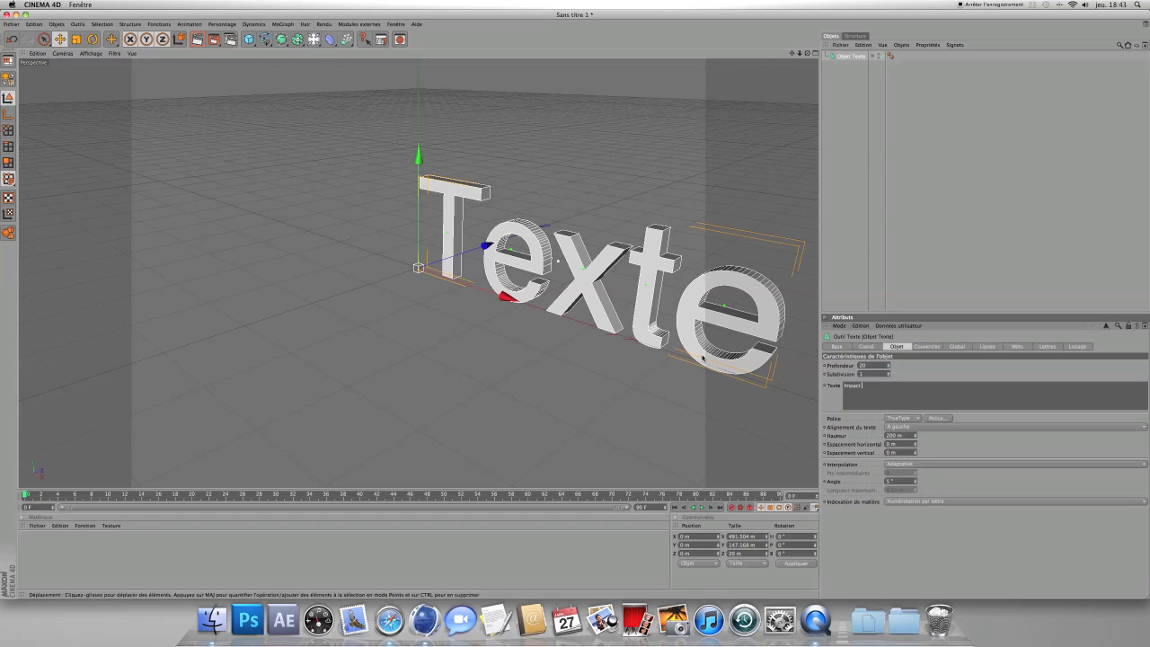
text(Impact II)
drag(888, 364, 880, 415)
Step: Set the text's font to Agency FB and move the text along the X axis to about -180 m
click(935, 419)
drag(603, 194, 590, 140)
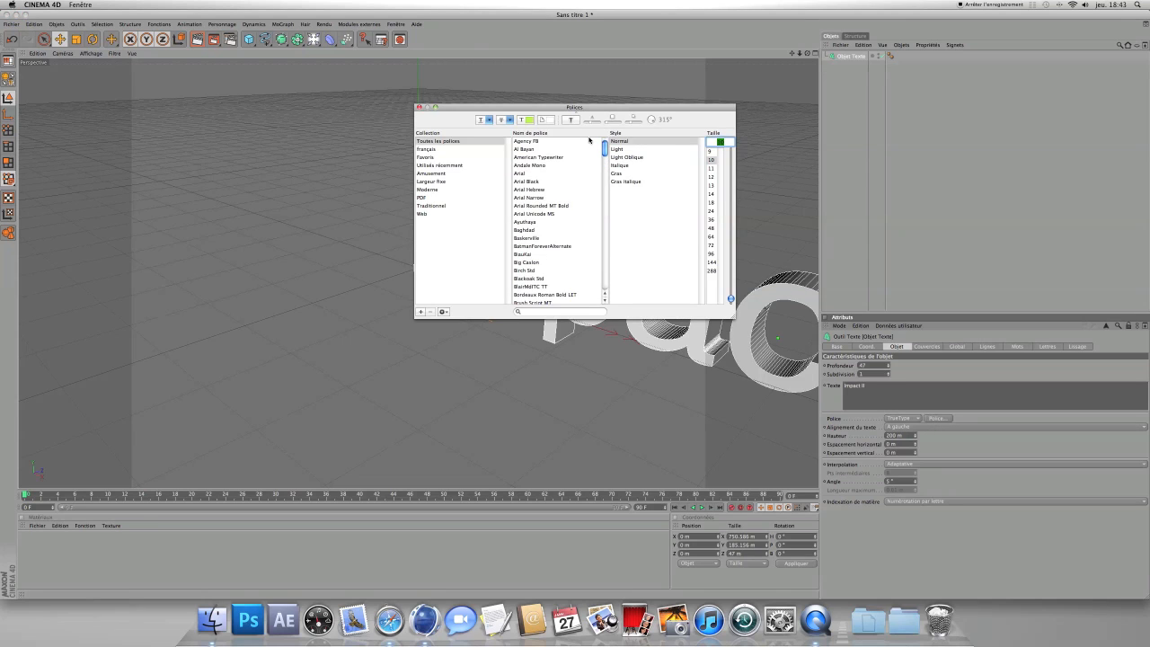
click(530, 142)
click(418, 108)
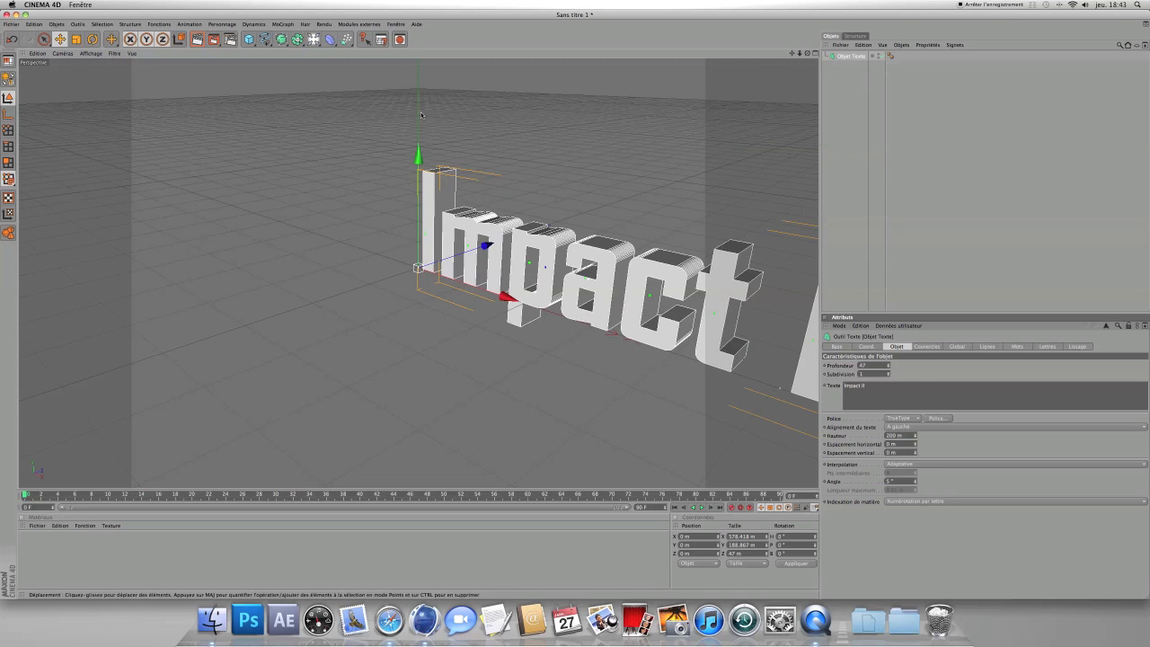
drag(525, 305, 453, 281)
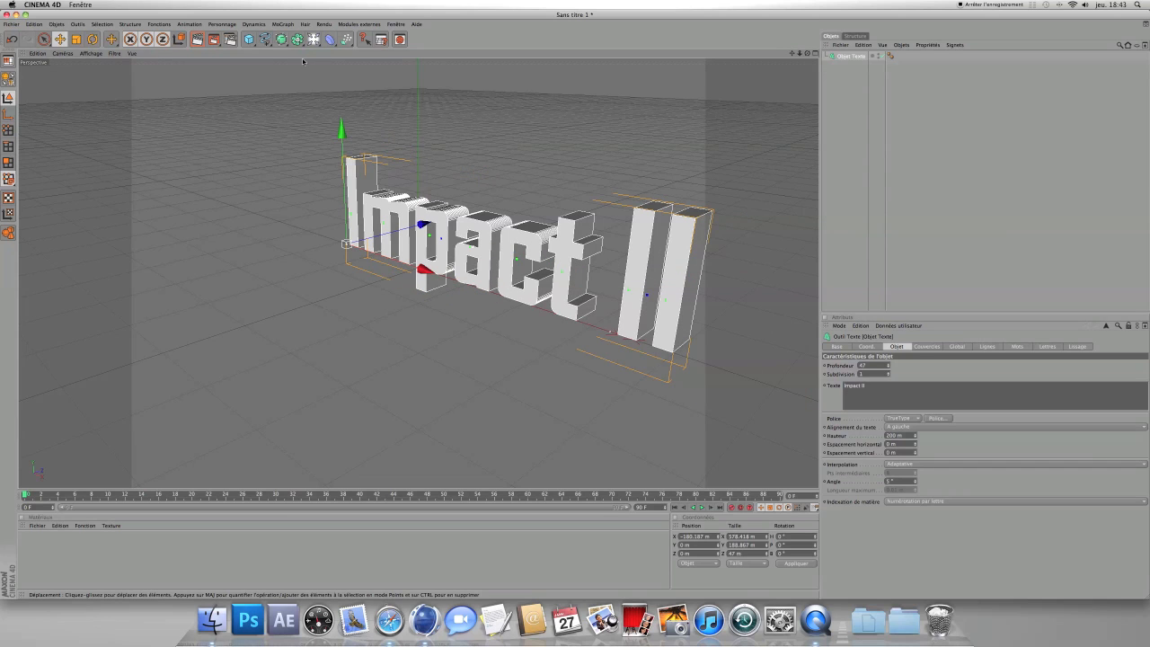
Step: Apply the HDV/HDTV 720 29.97 preset to the render output settings
click(230, 40)
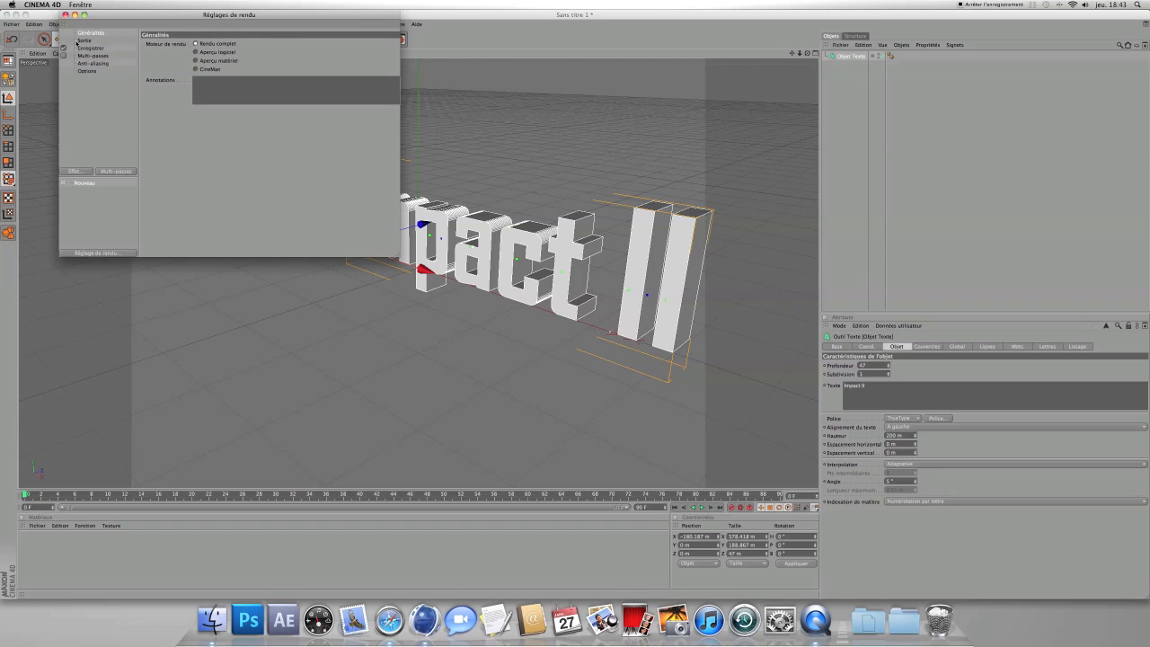
click(84, 40)
click(151, 44)
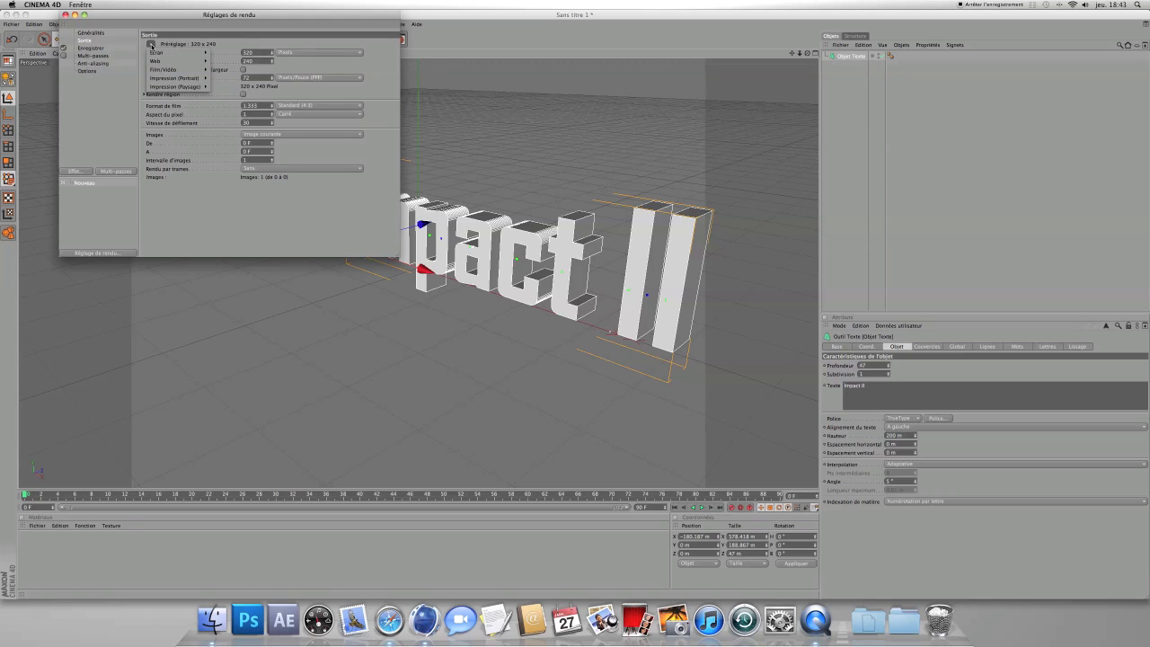
mouse_move(155, 51)
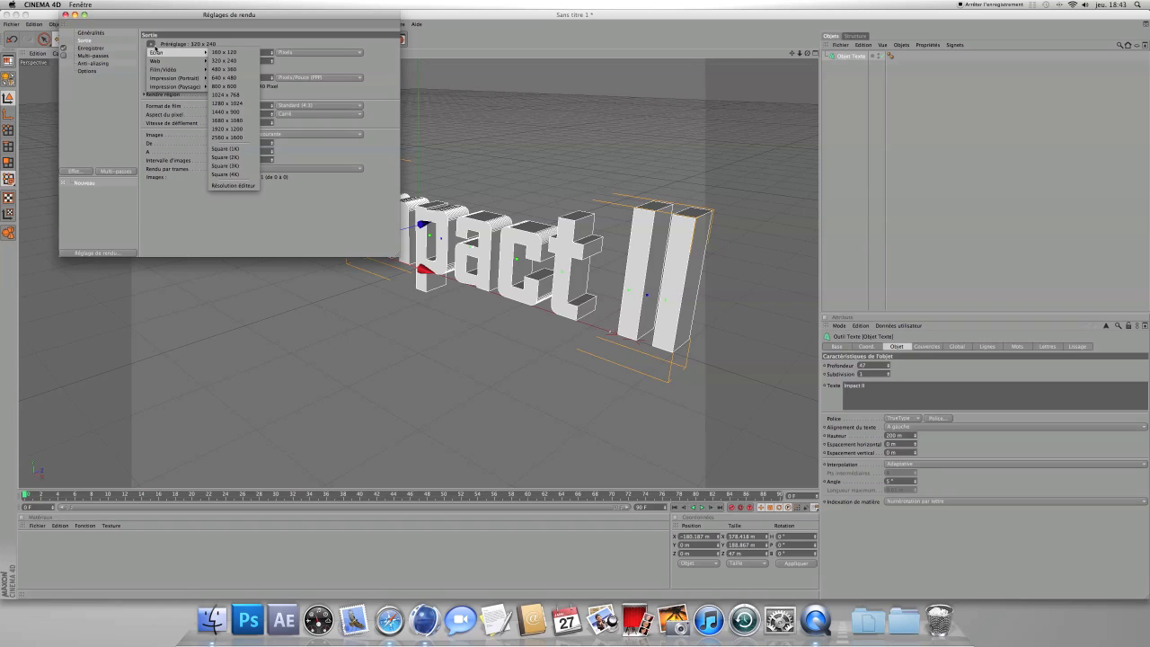
mouse_move(174, 69)
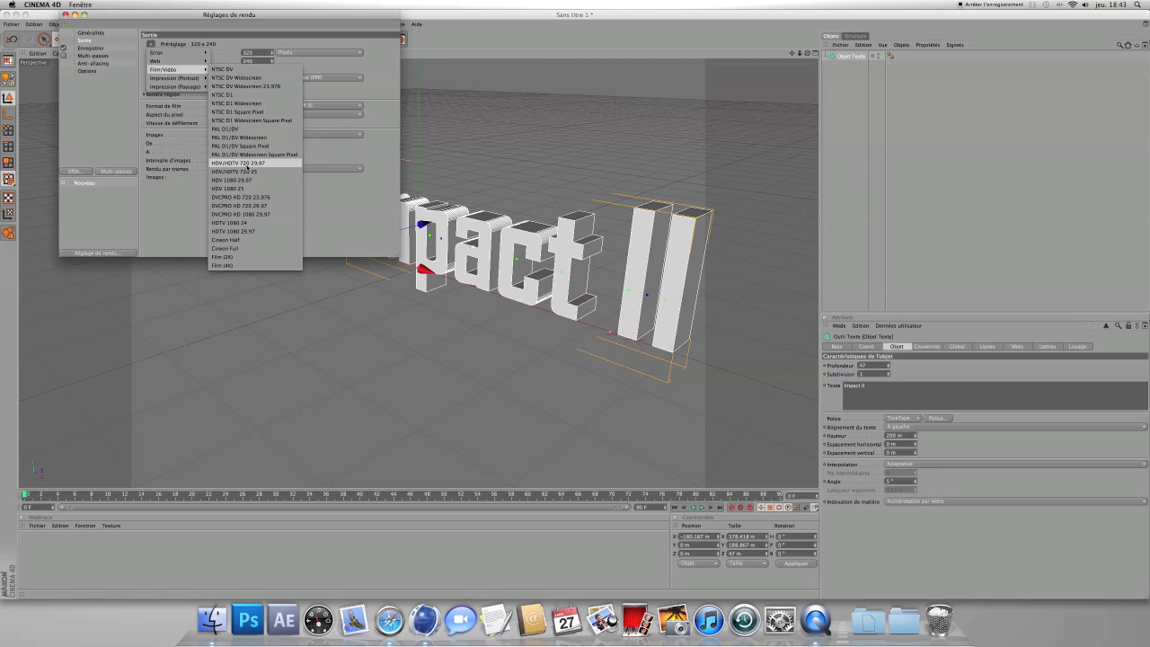
click(246, 164)
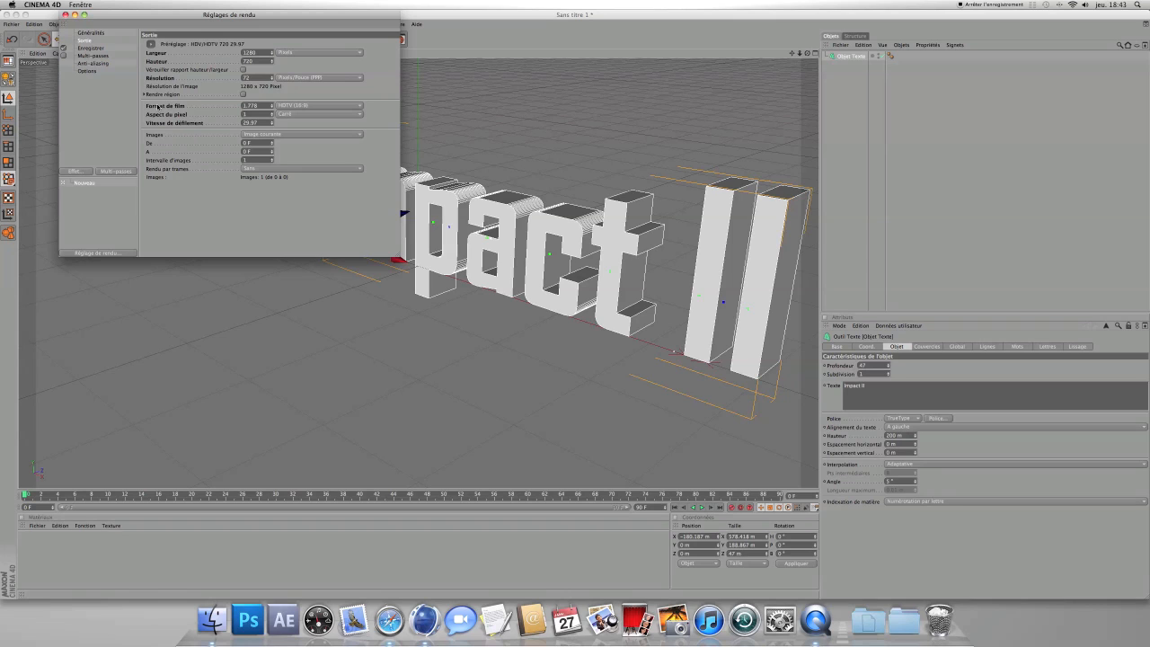
Step: Set the render output range to all frames and close the render settings
click(269, 134)
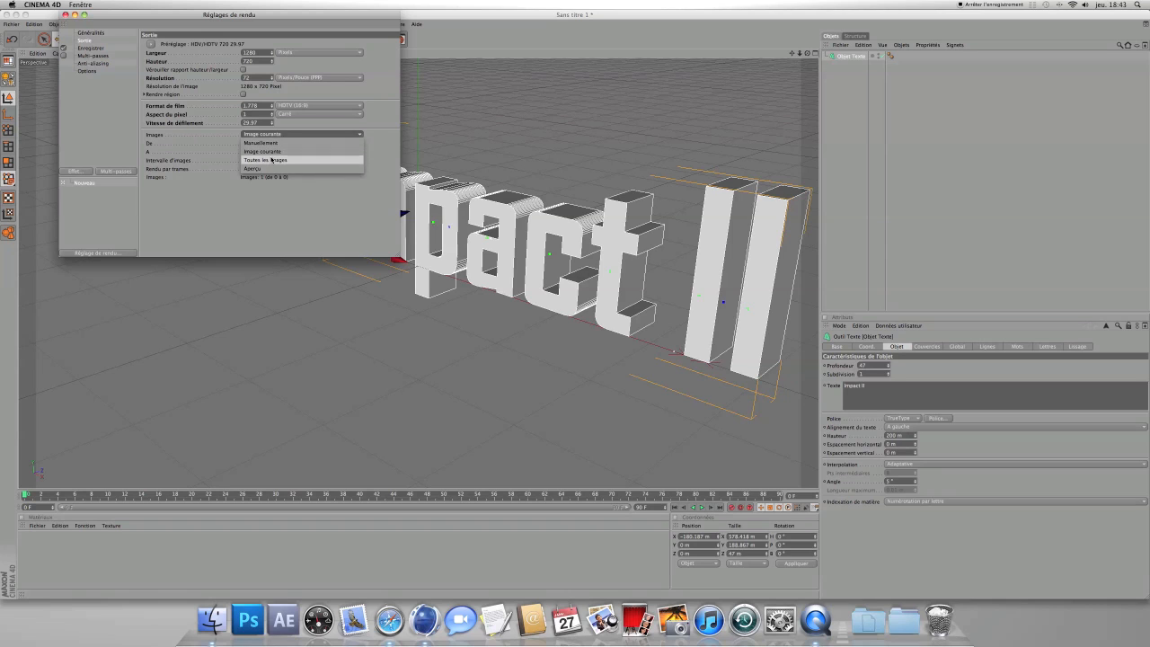
click(271, 160)
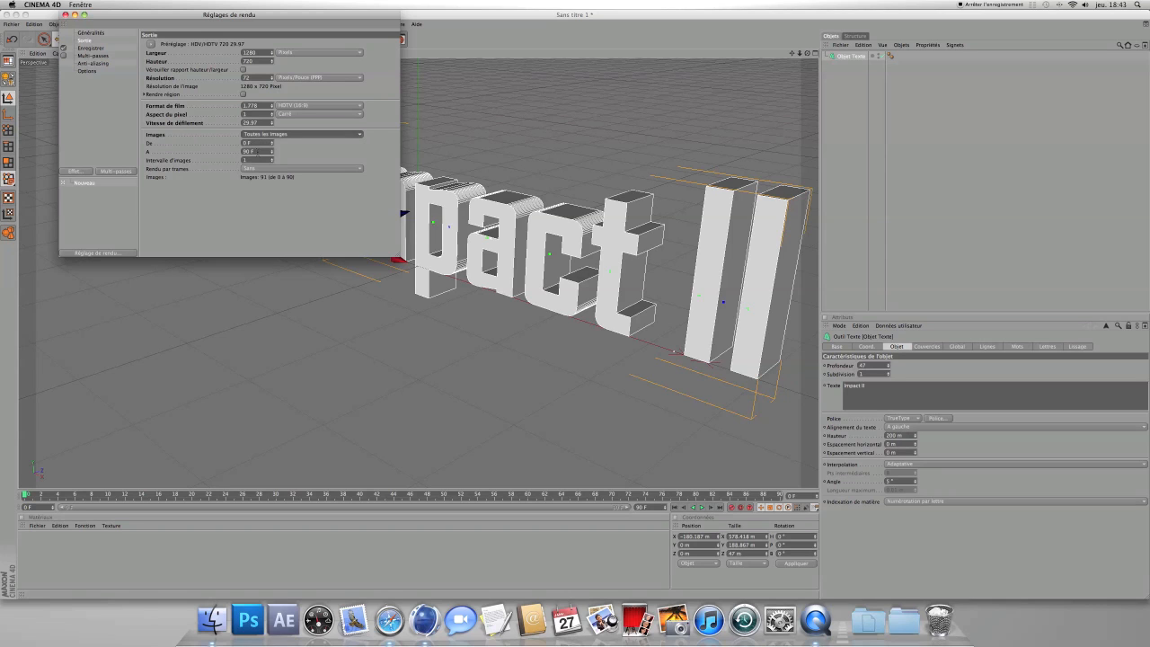
click(65, 15)
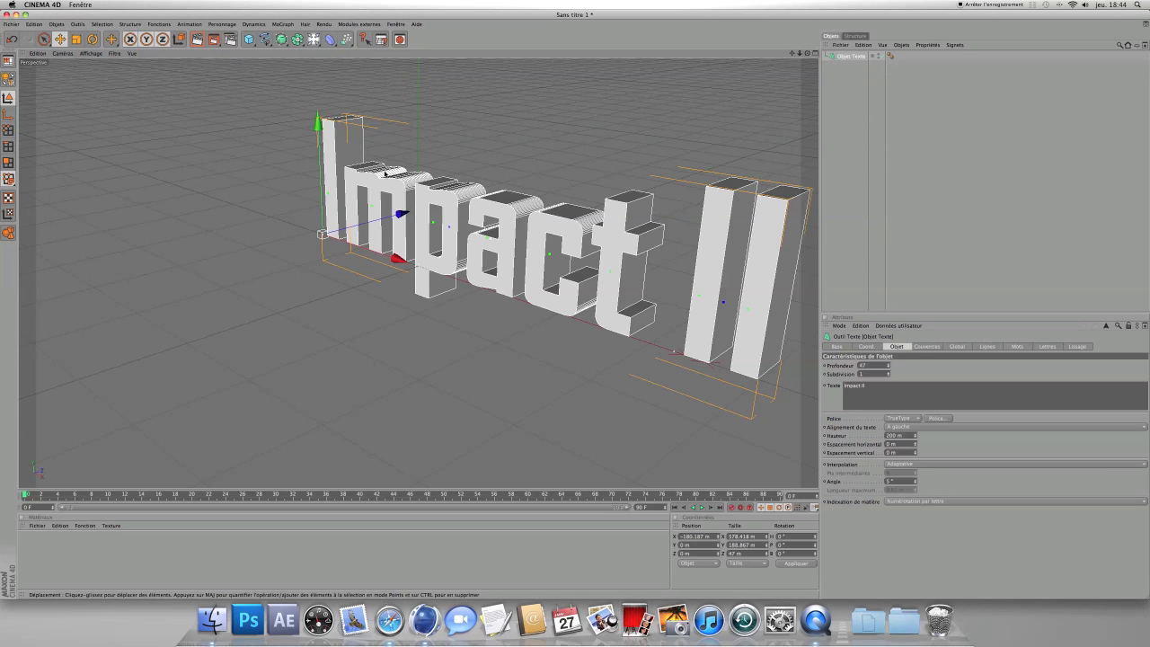
Step: Create a new material with a white colour (RGB 255, 255, 255) and disable its specularity
click(37, 526)
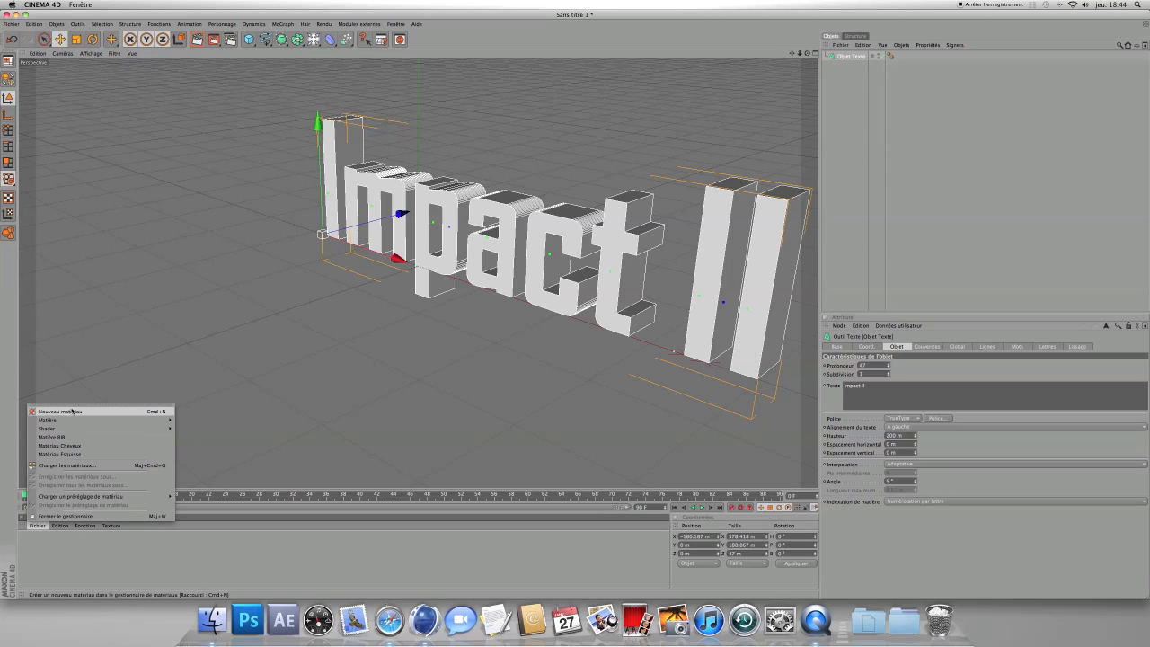
click(72, 412)
double_click(29, 541)
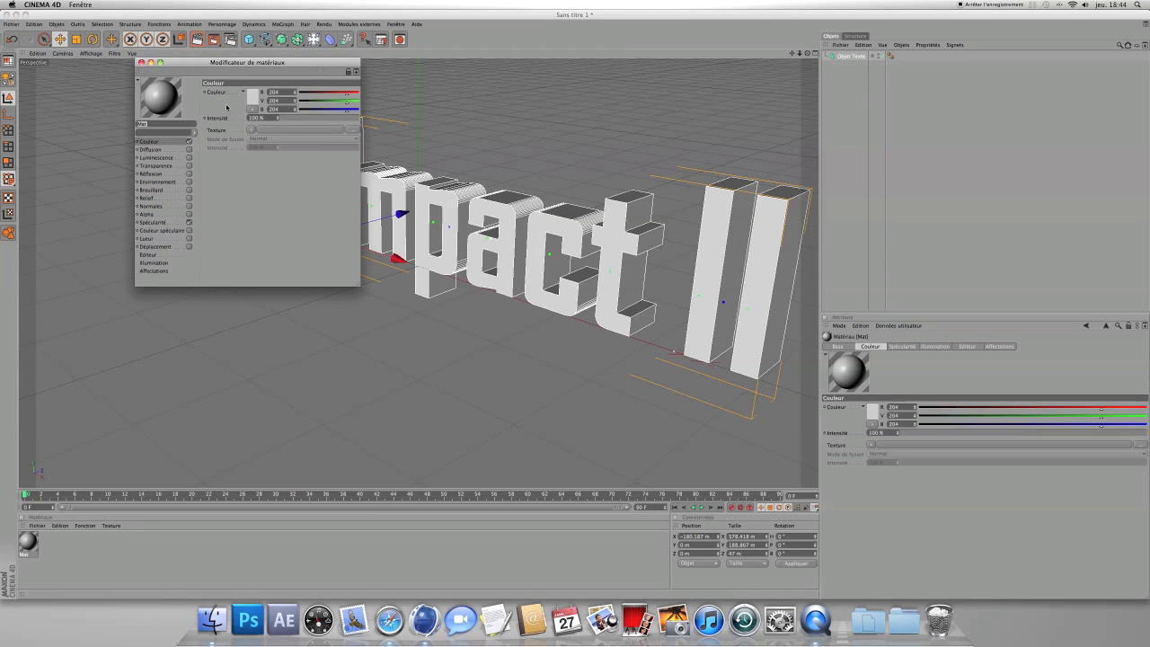
click(255, 98)
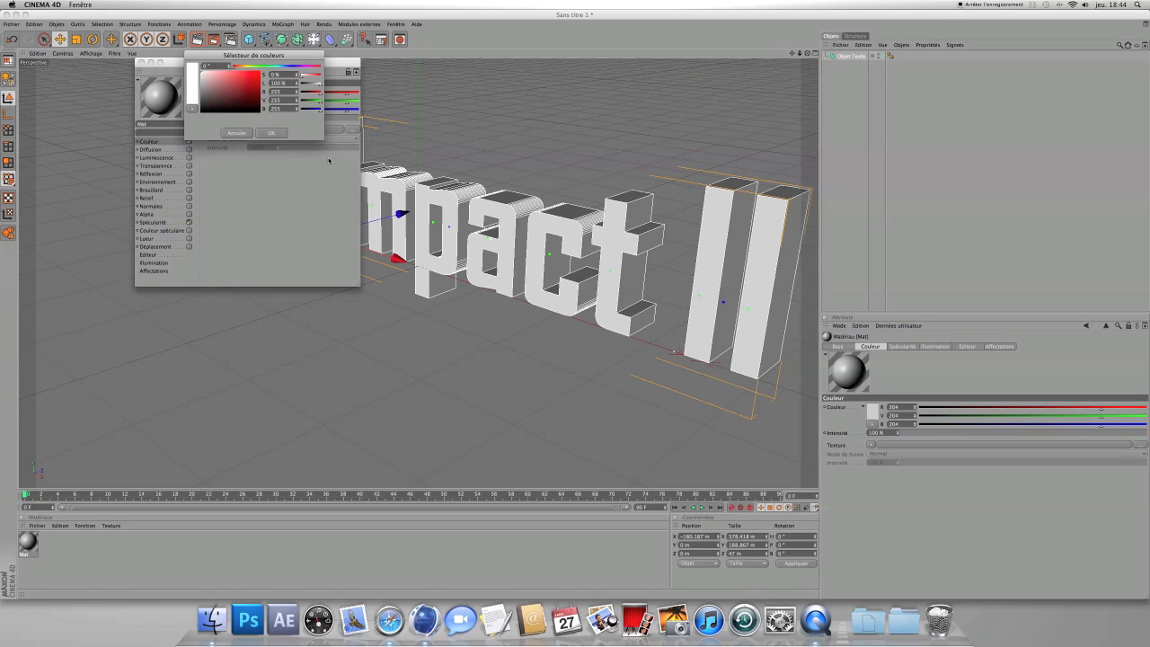
key(Return)
click(189, 222)
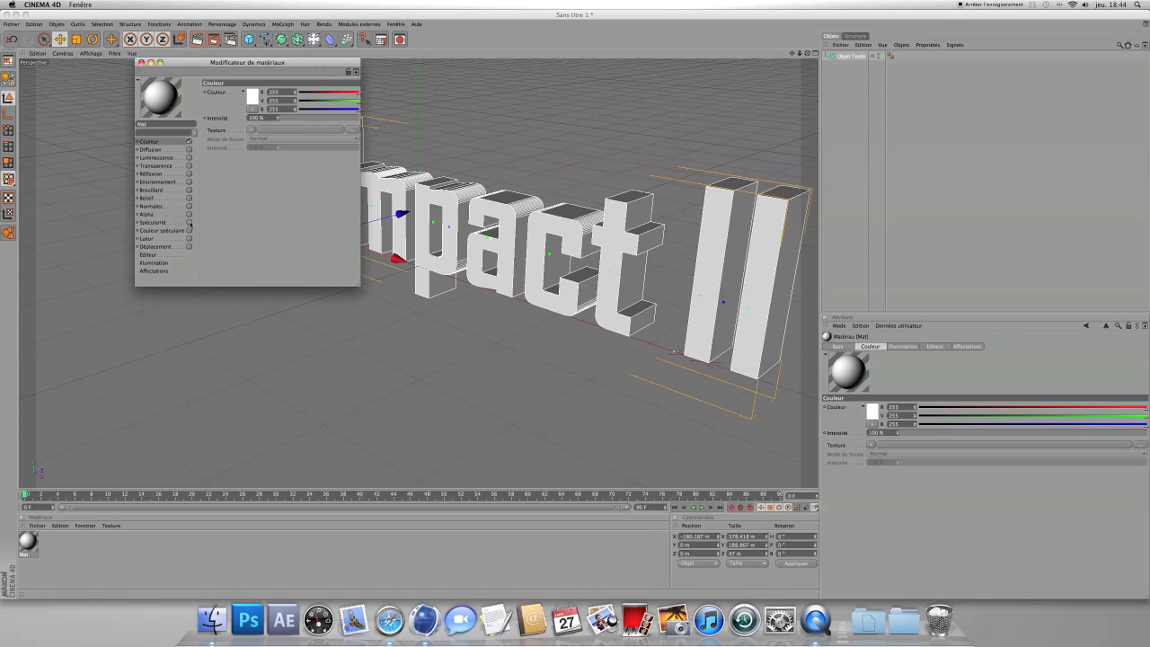
Step: Give the white material a reflection of 21 % intensity with a Fresnel texture, and apply it to the text object
click(188, 173)
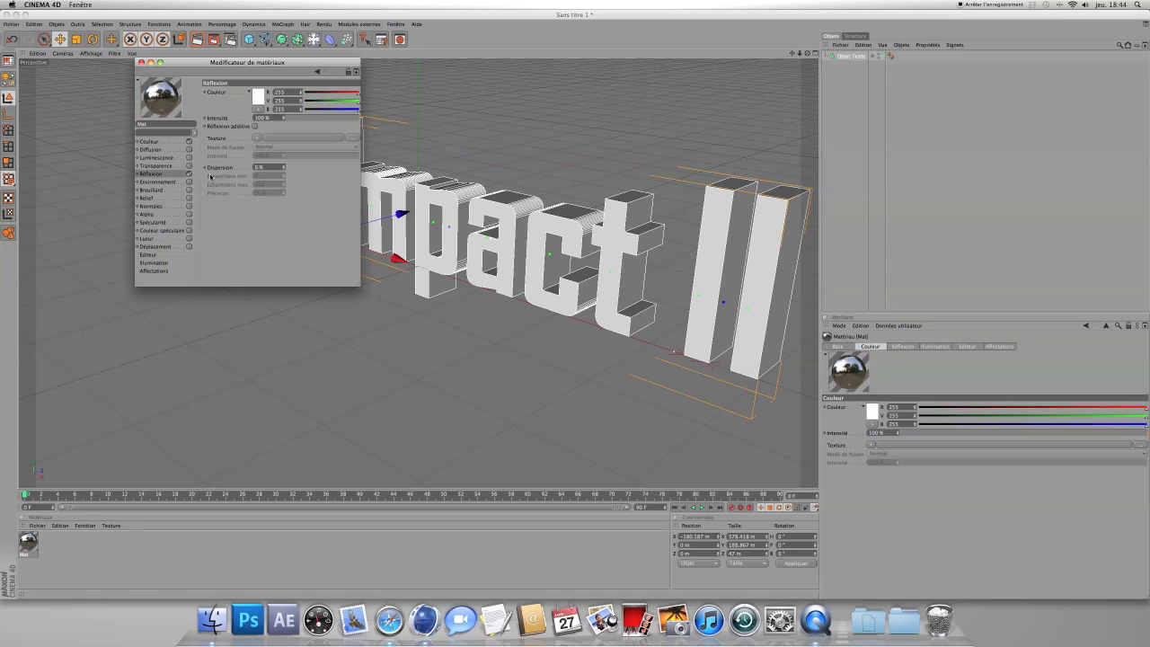
drag(284, 118, 281, 118)
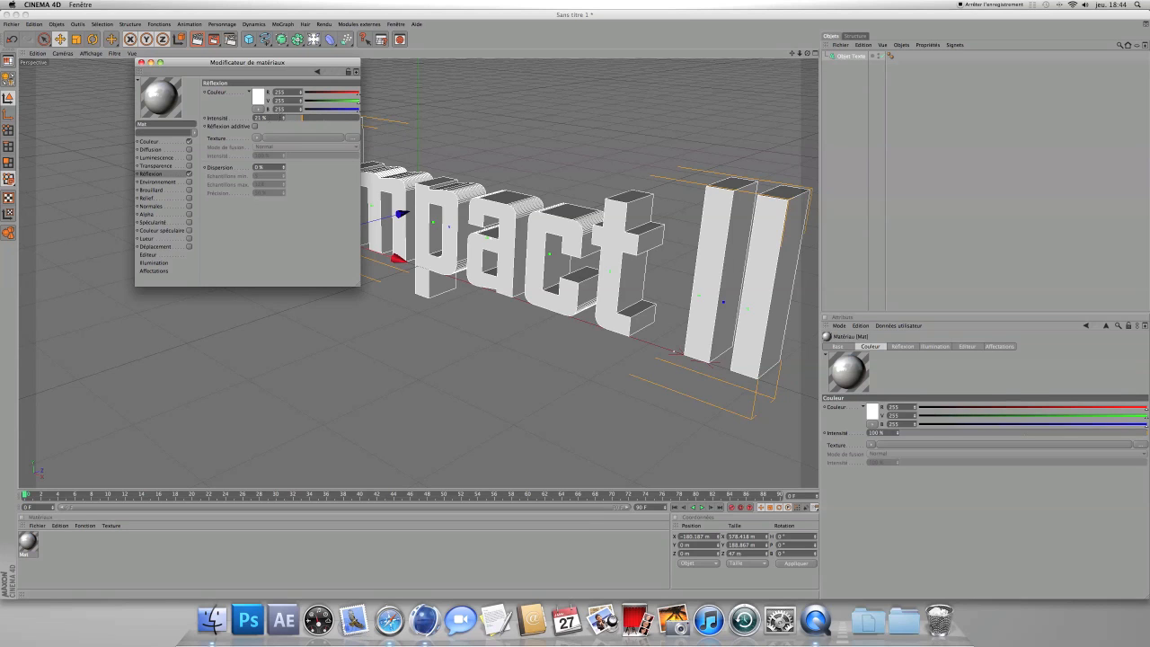
click(257, 137)
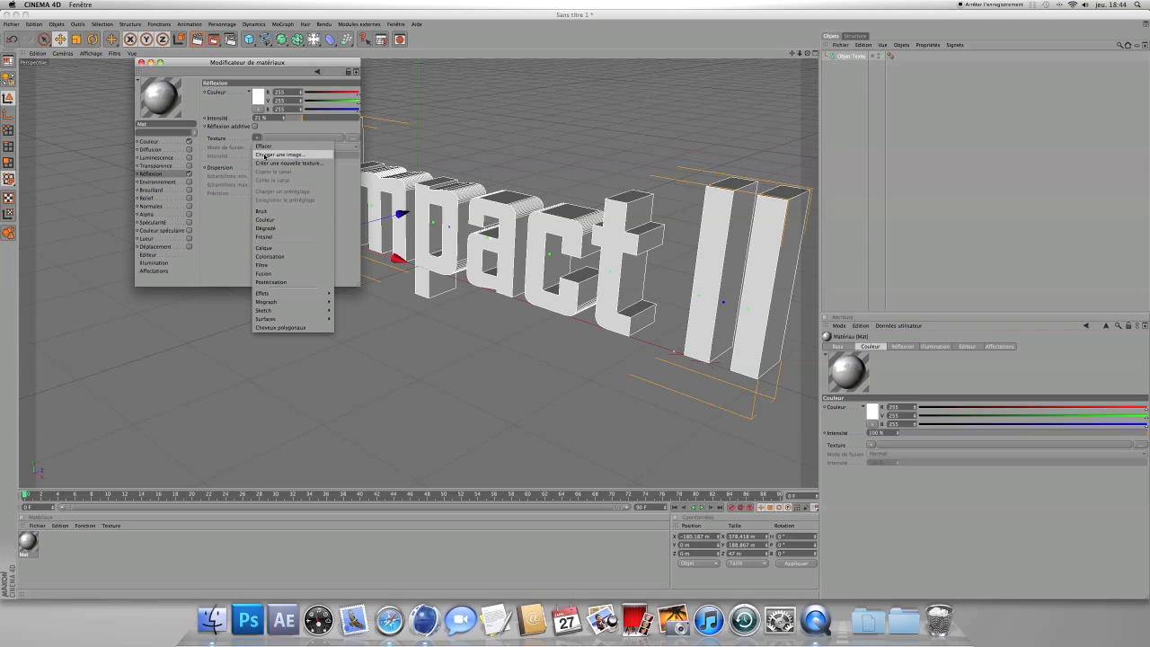
click(288, 237)
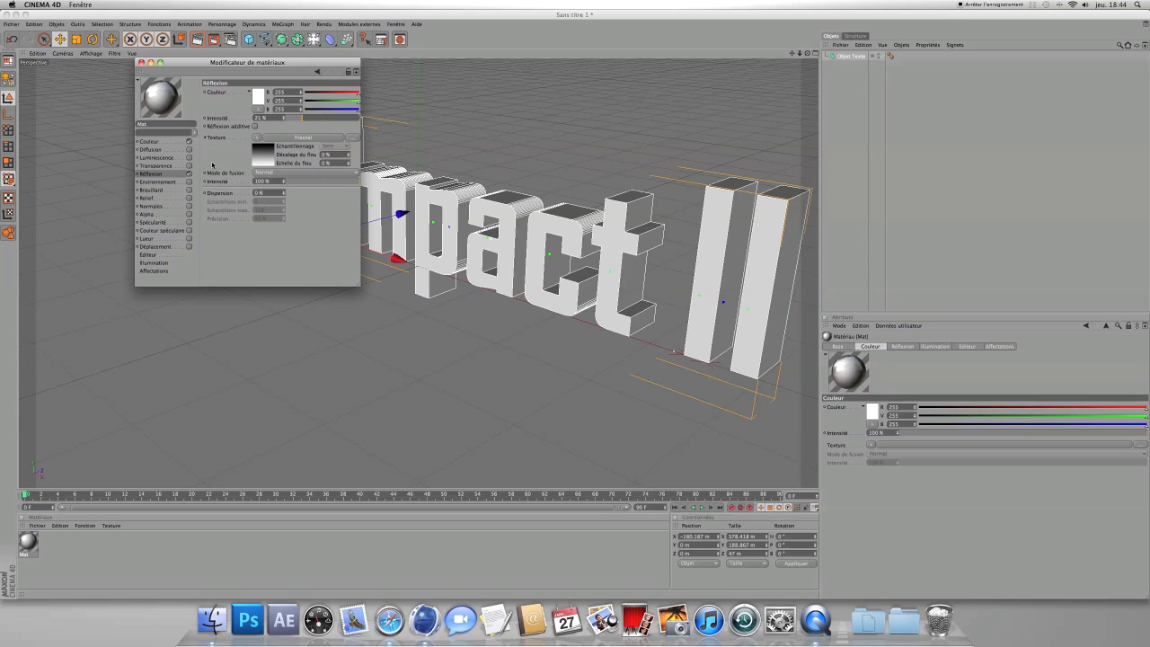
click(140, 62)
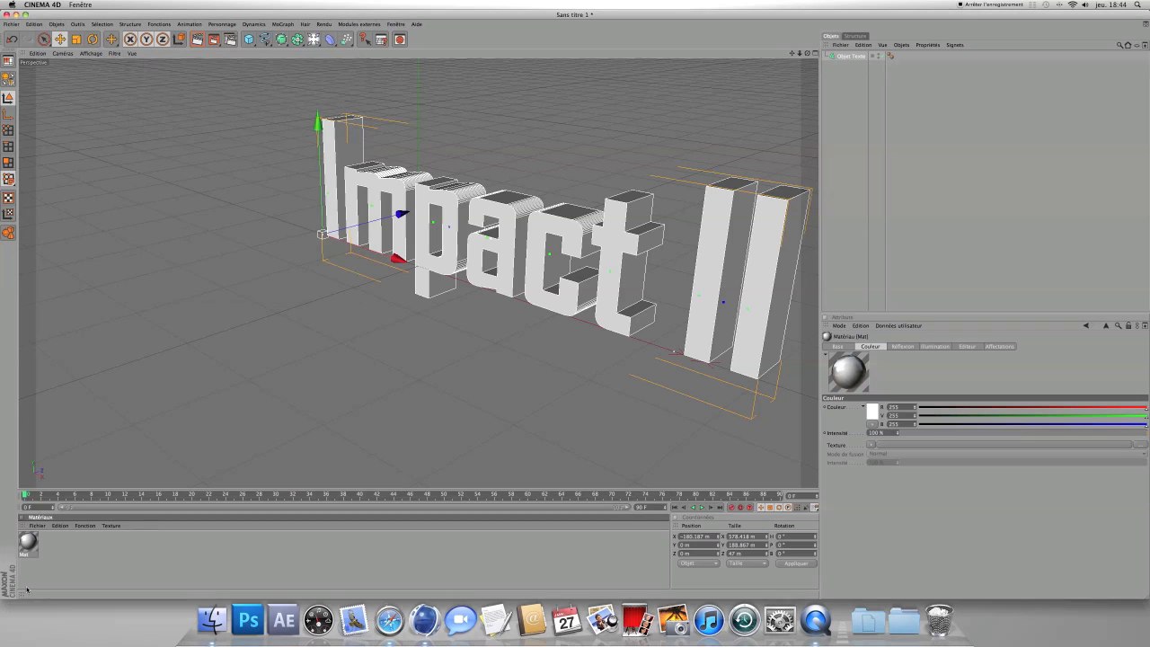
drag(28, 544, 736, 271)
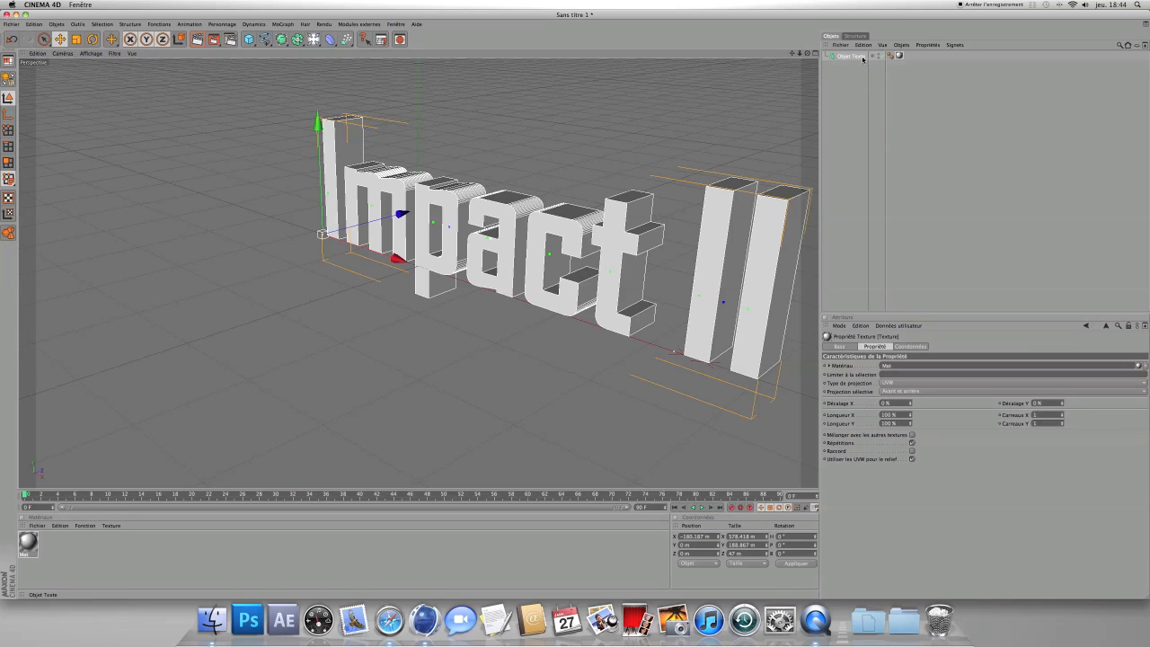
Step: Create a second material and disable its specularity
click(37, 526)
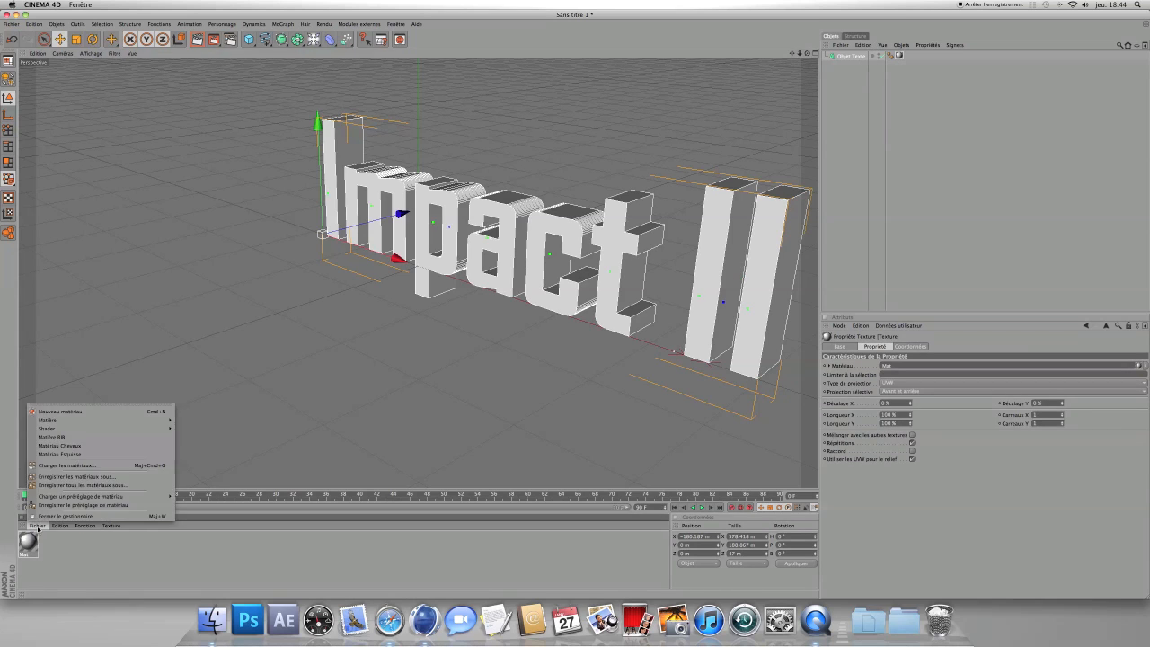
click(56, 411)
double_click(29, 543)
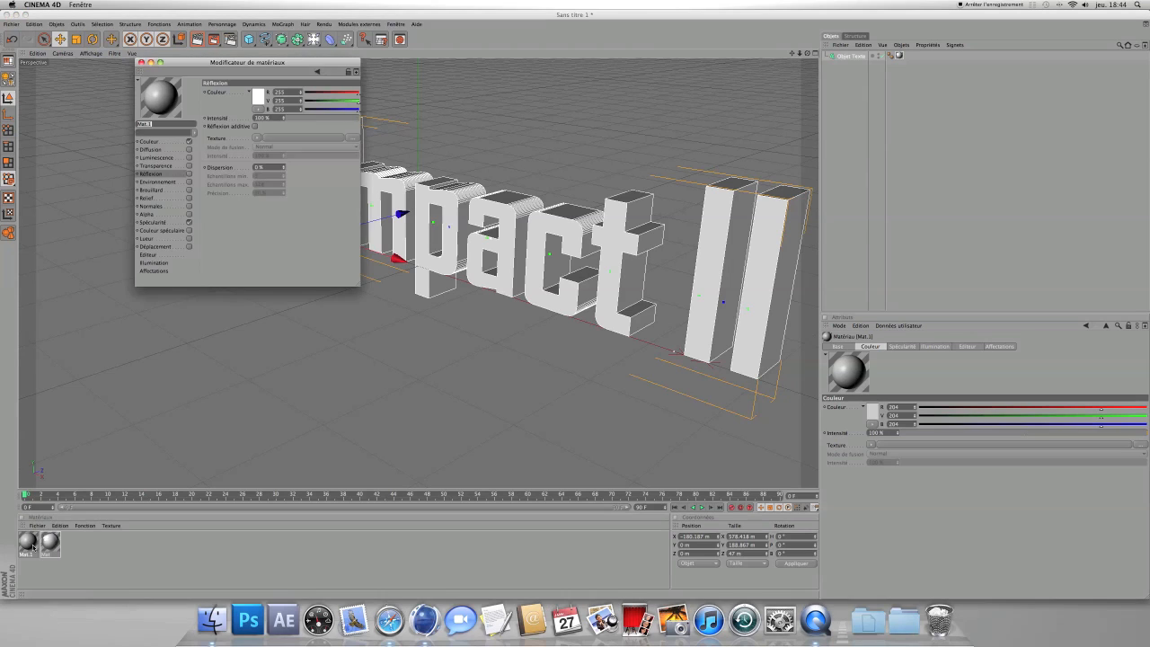
click(189, 222)
Step: Set the second material's colour to bright blue, hue 201° with RGB 0, 165, 255
click(149, 142)
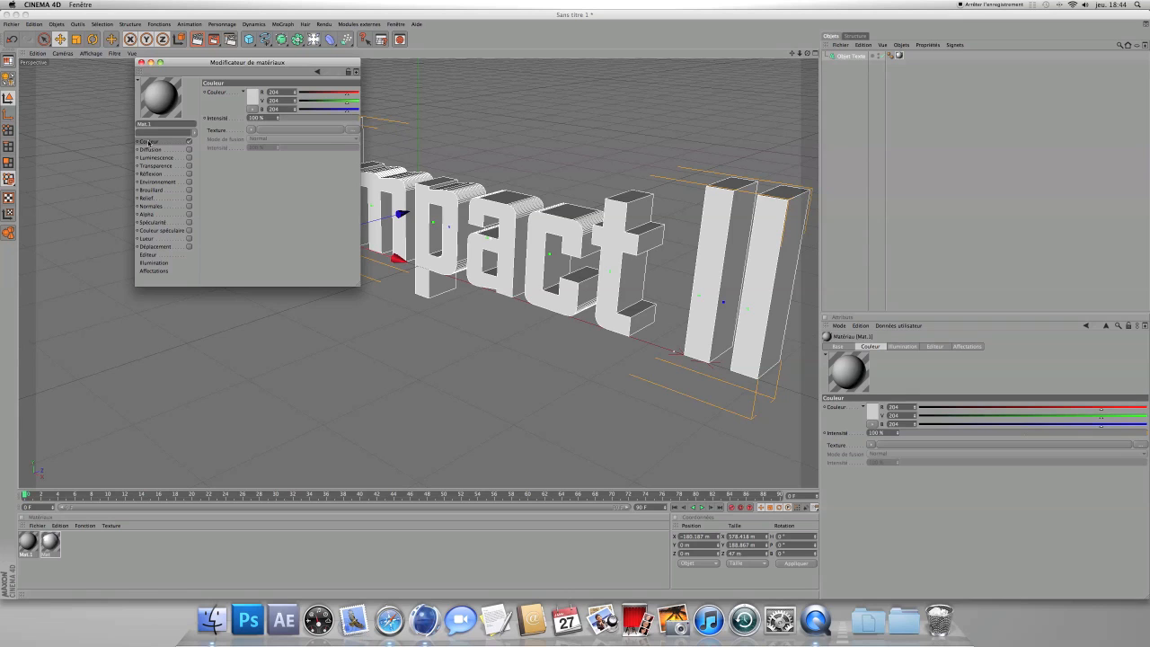
click(254, 94)
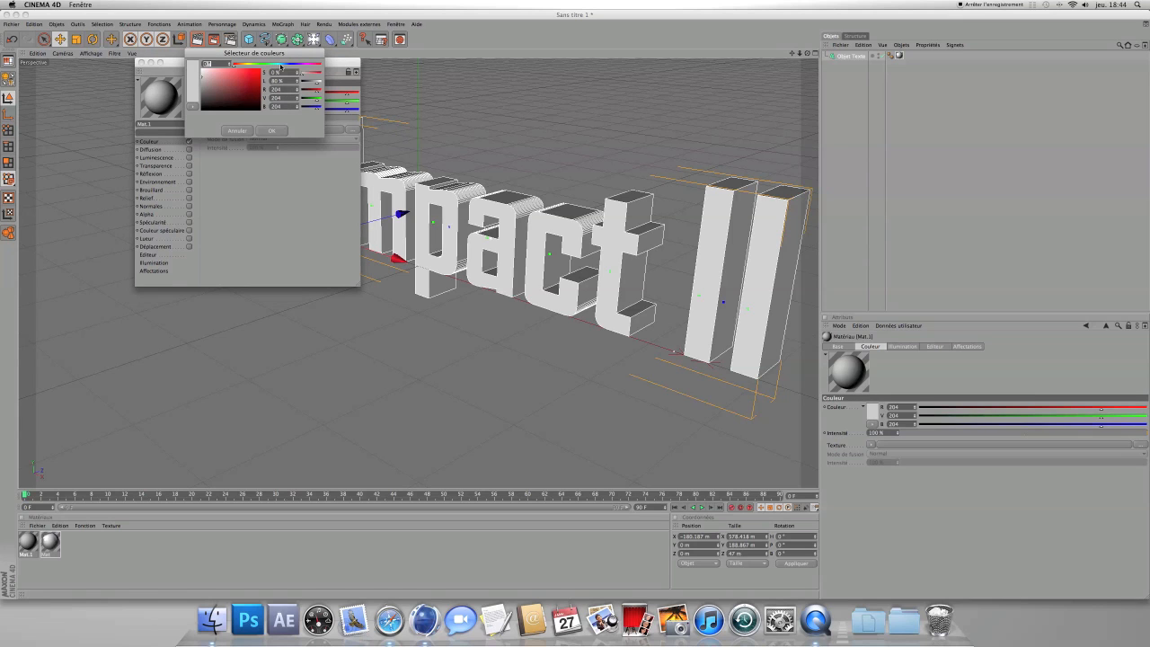
drag(280, 65, 282, 67)
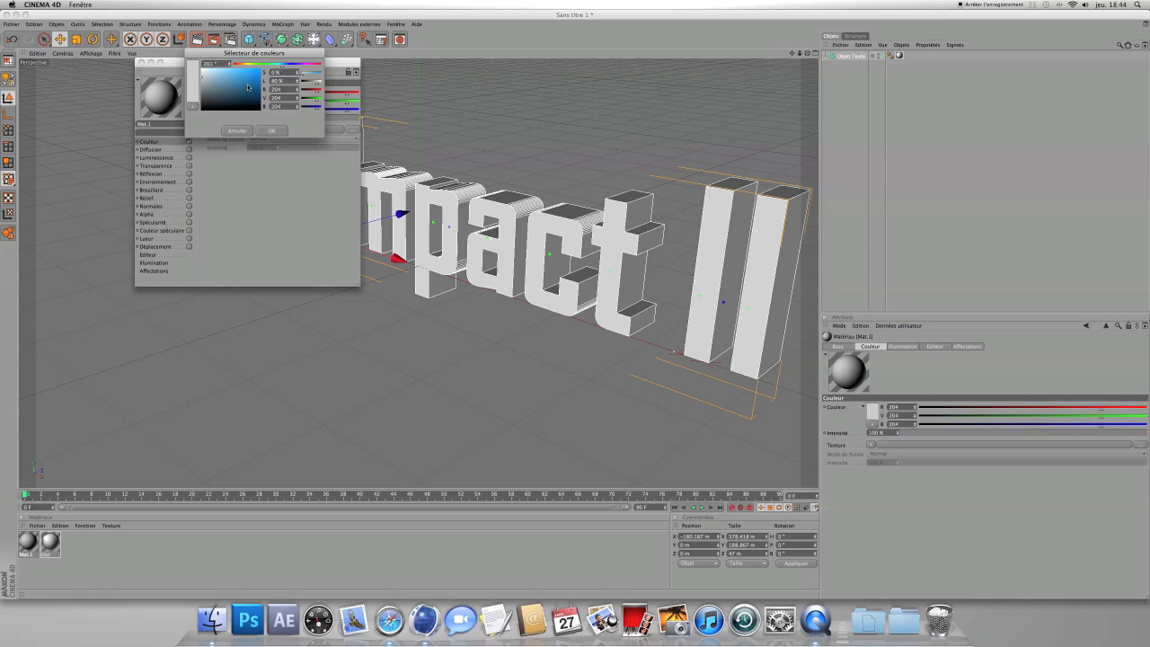
drag(248, 87, 262, 64)
click(273, 130)
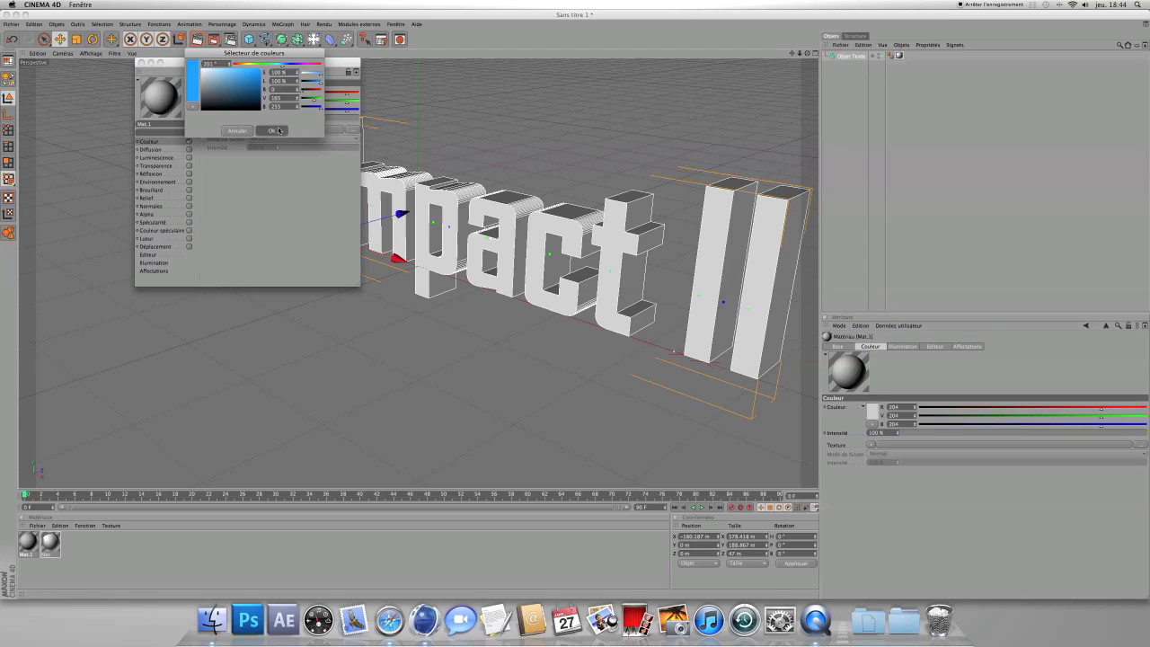
Step: Give the blue material a 21 % reflection with a Fresnel texture, and apply it to the text object
click(189, 173)
drag(284, 118, 243, 117)
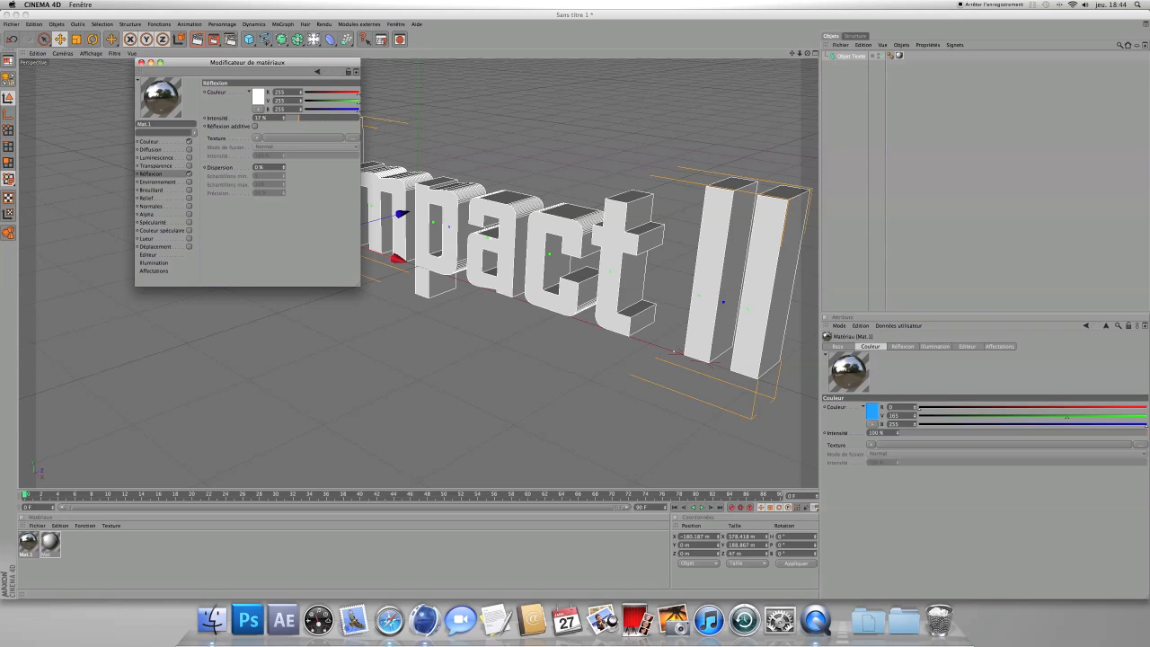
click(257, 137)
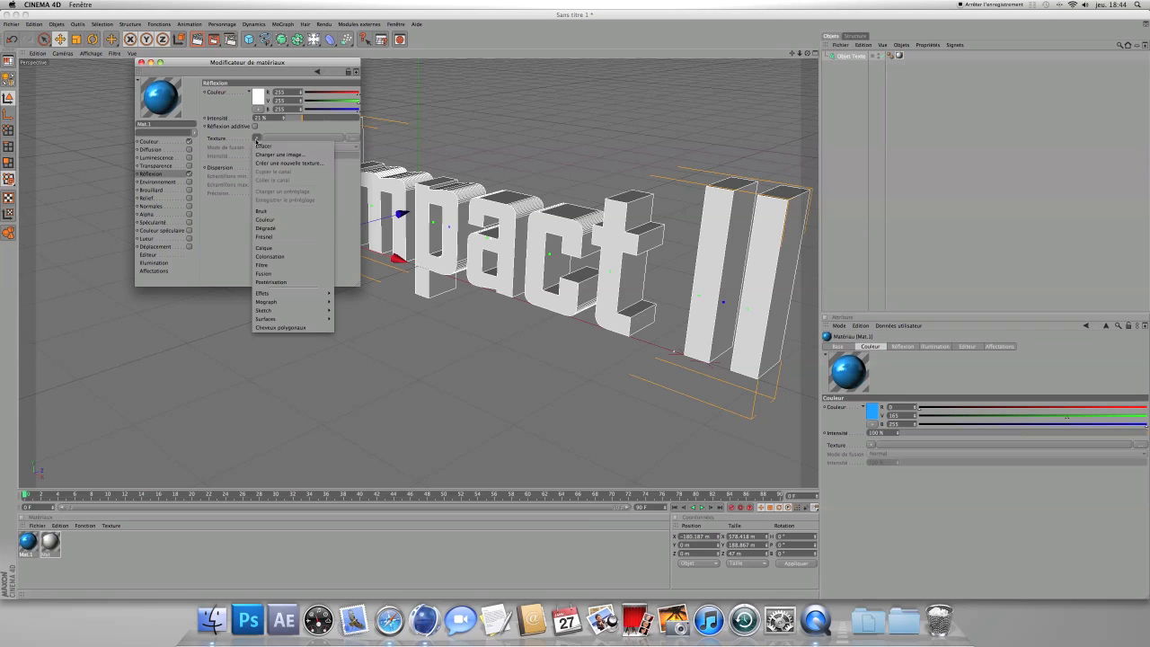
click(272, 236)
click(142, 62)
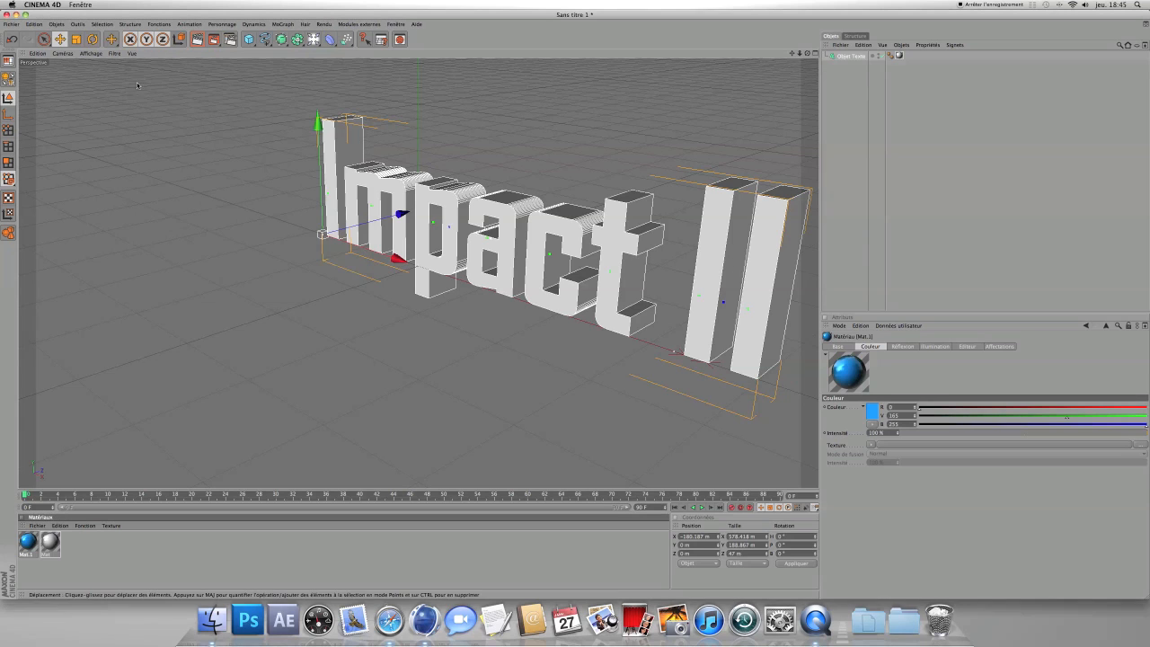
drag(36, 545, 843, 60)
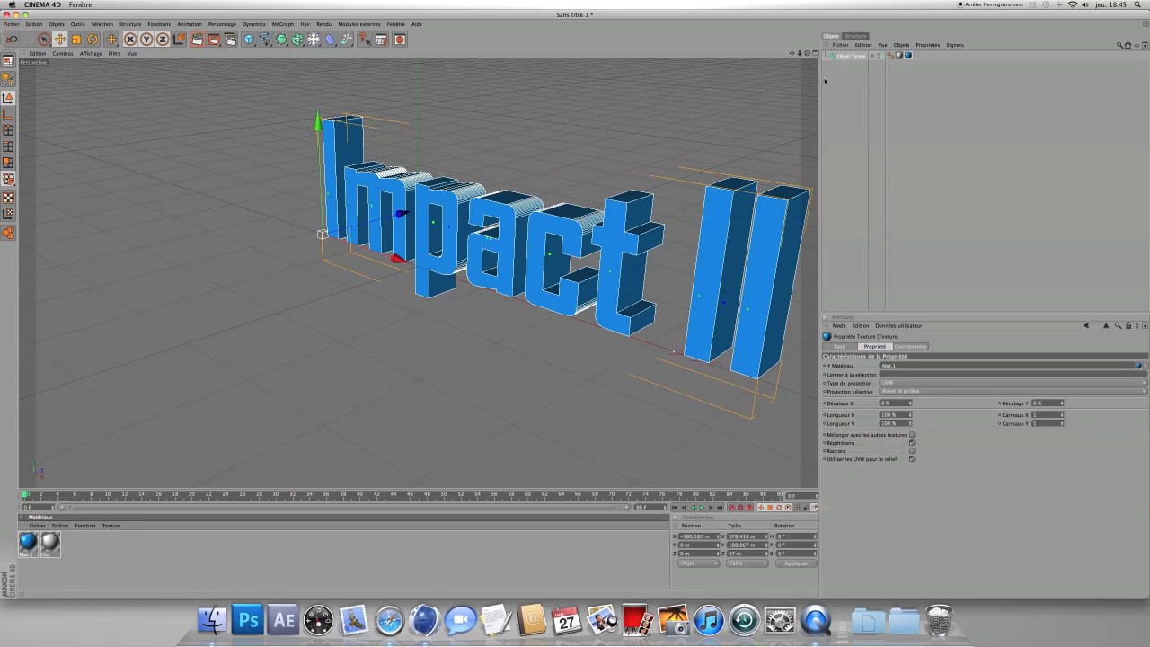
Step: Add a floor object and lower it beneath the text to about Y -67 m
click(313, 39)
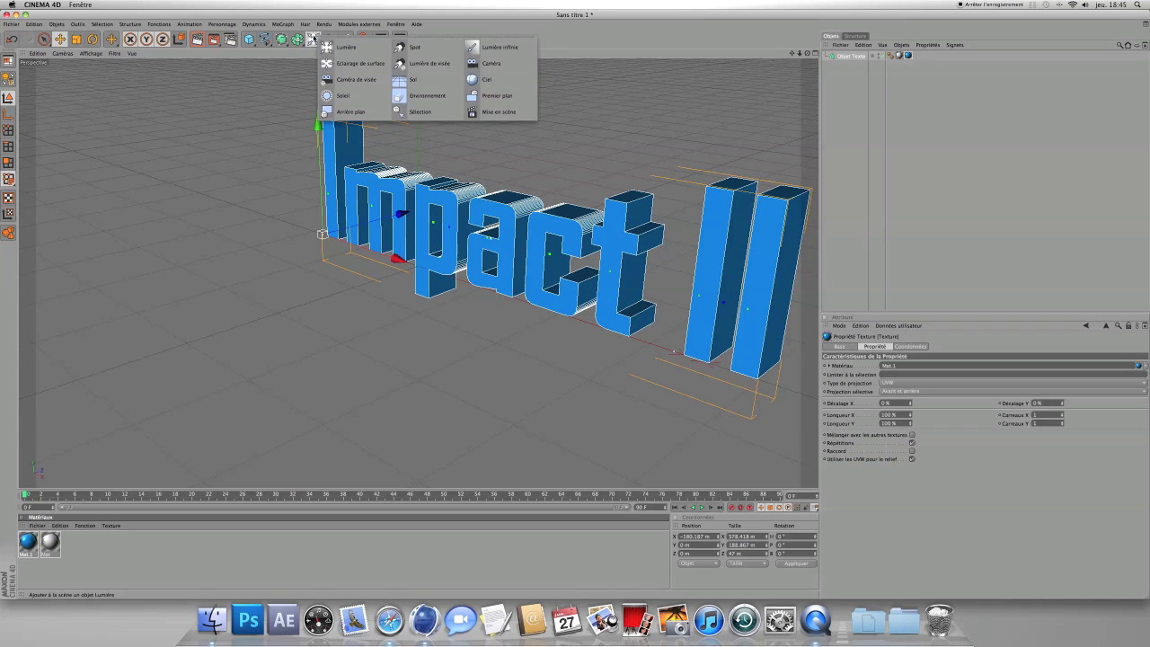
click(424, 81)
drag(418, 161, 418, 211)
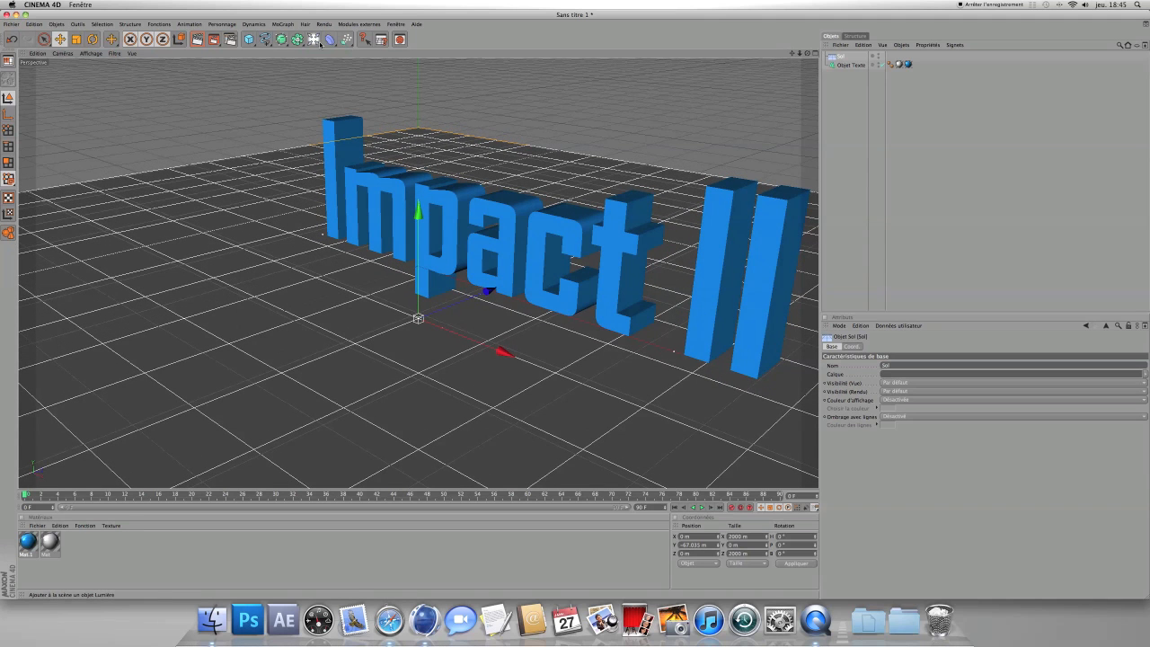
Step: Add a second floor object, rotate it about 90° into a vertical wall, and move it behind the text to about Z 357 m
drag(322, 43, 418, 78)
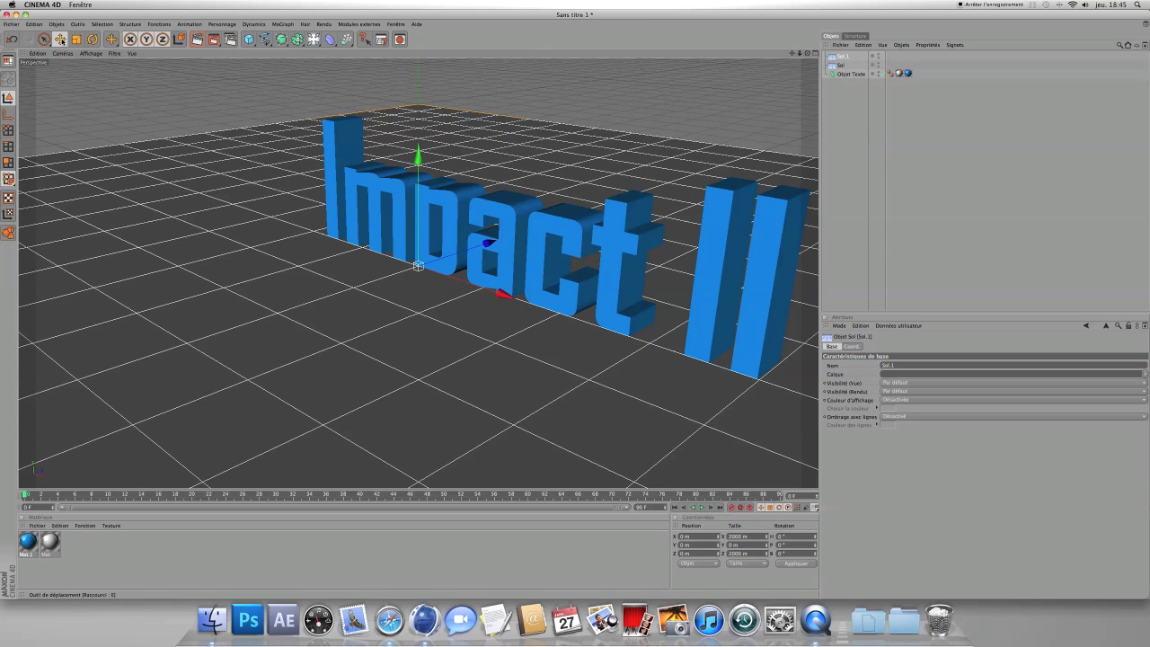
click(92, 38)
drag(384, 237, 377, 343)
key(e)
drag(326, 306, 324, 300)
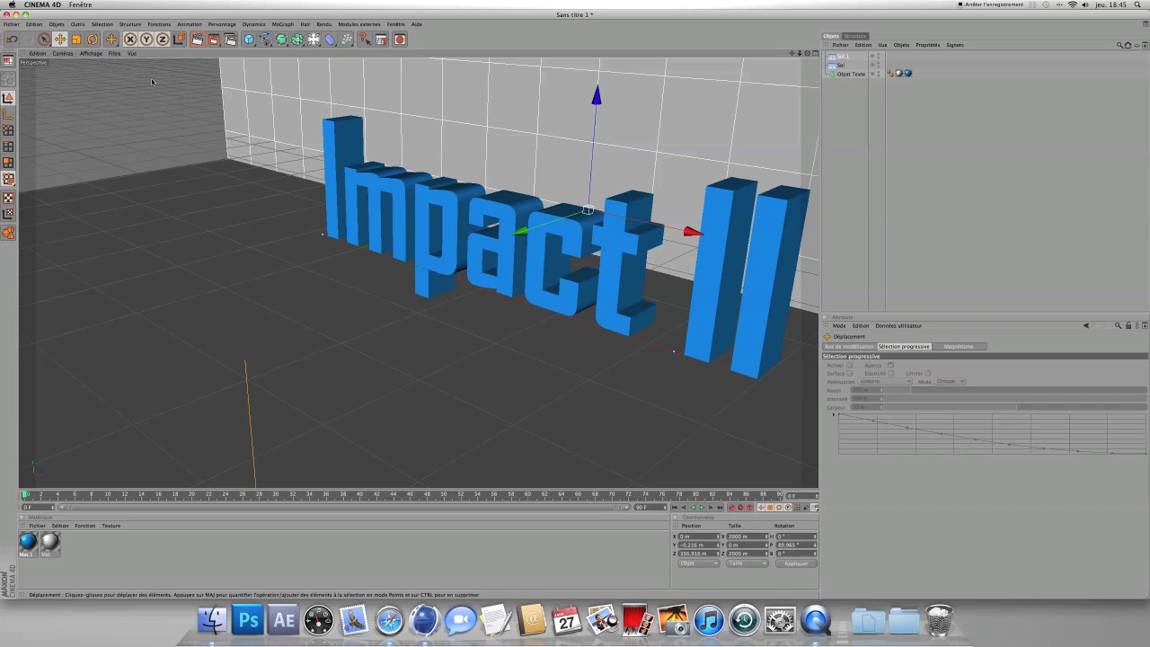
Step: Render the active view to preview the blue text's reflections with the floor and back wall
click(197, 40)
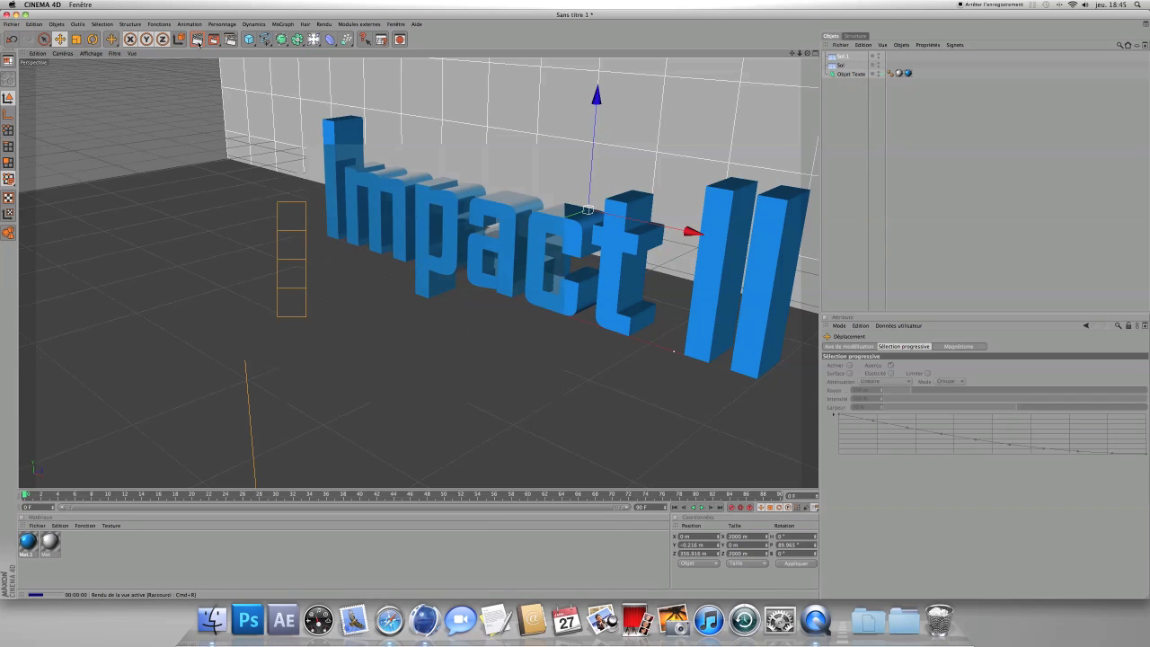
click(243, 168)
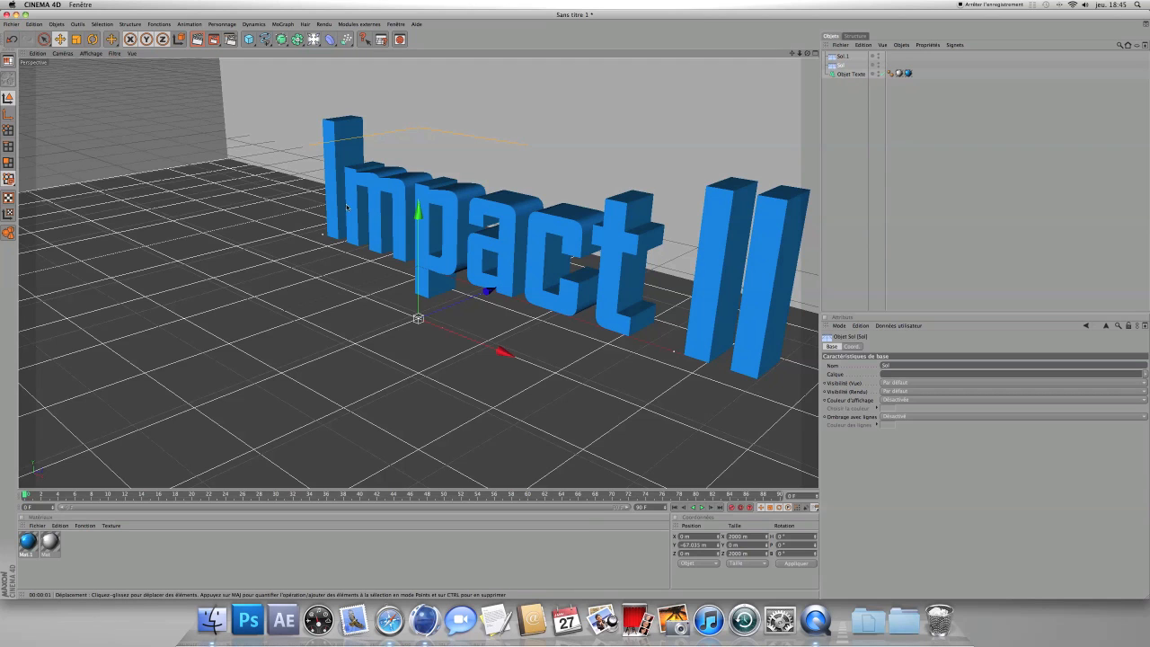
alt+drag(478, 427, 629, 391)
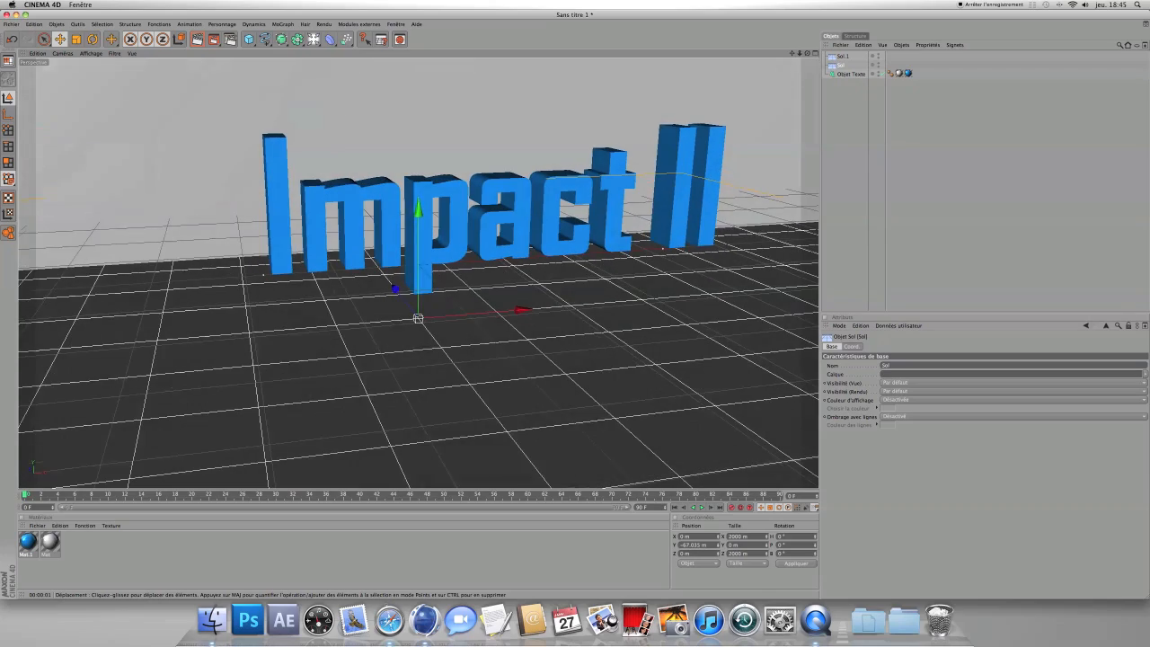
Step: Break the text object into 40 pieces per letter with the Thrausi plugin, and close the plugin
click(850, 74)
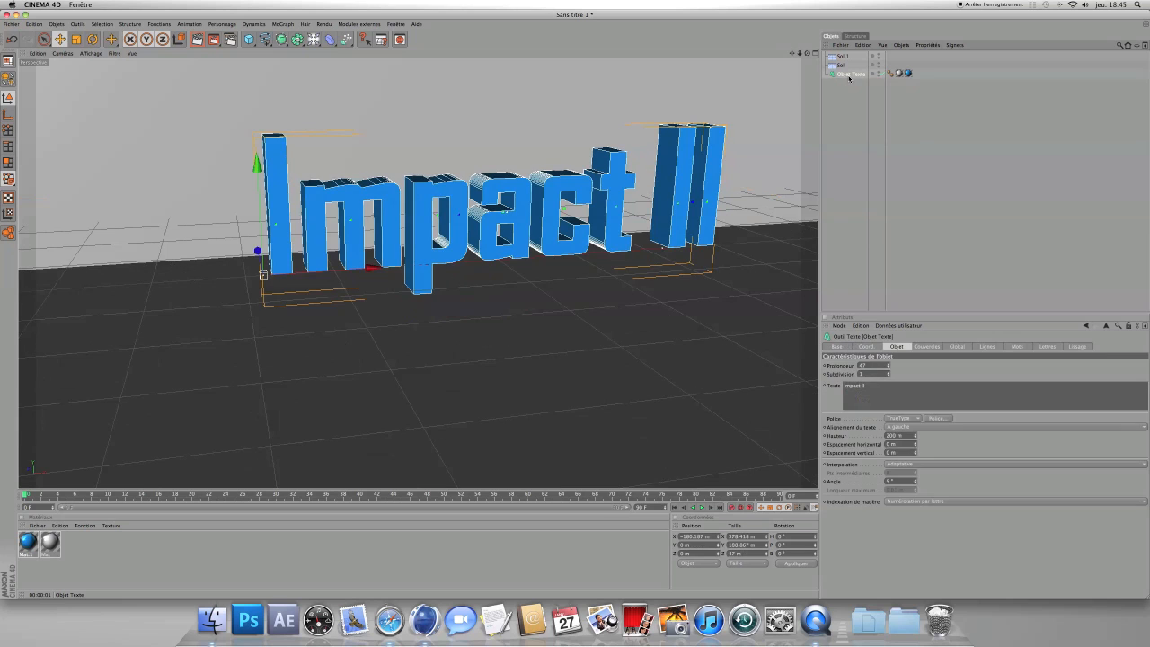
click(359, 24)
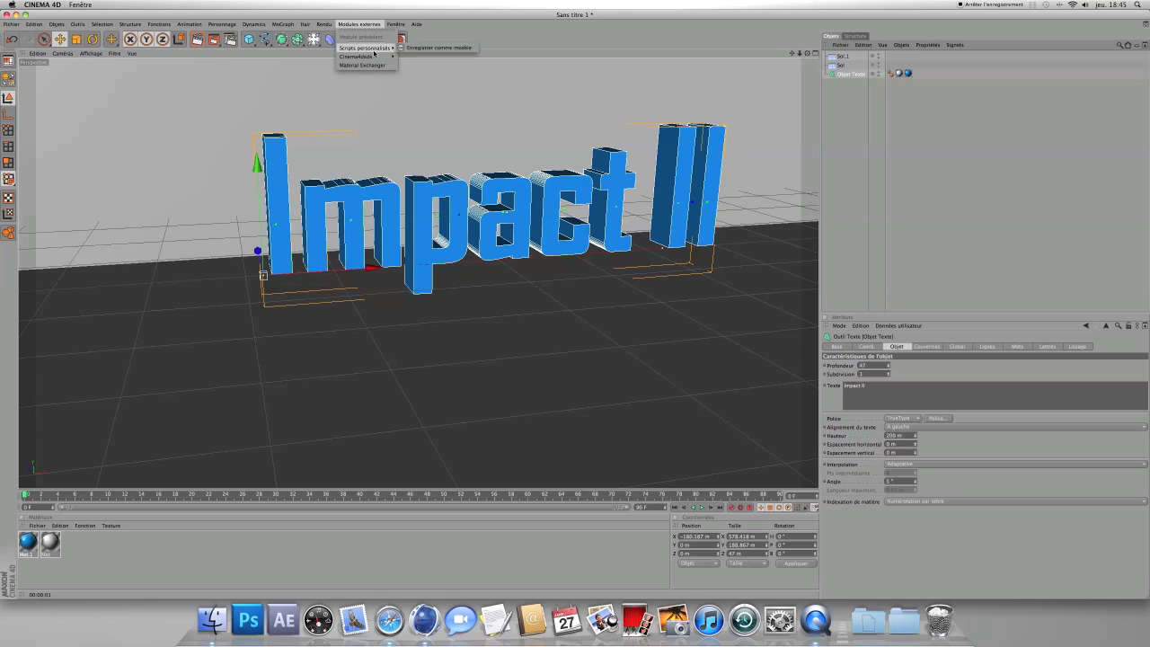
mouse_move(364, 56)
click(421, 62)
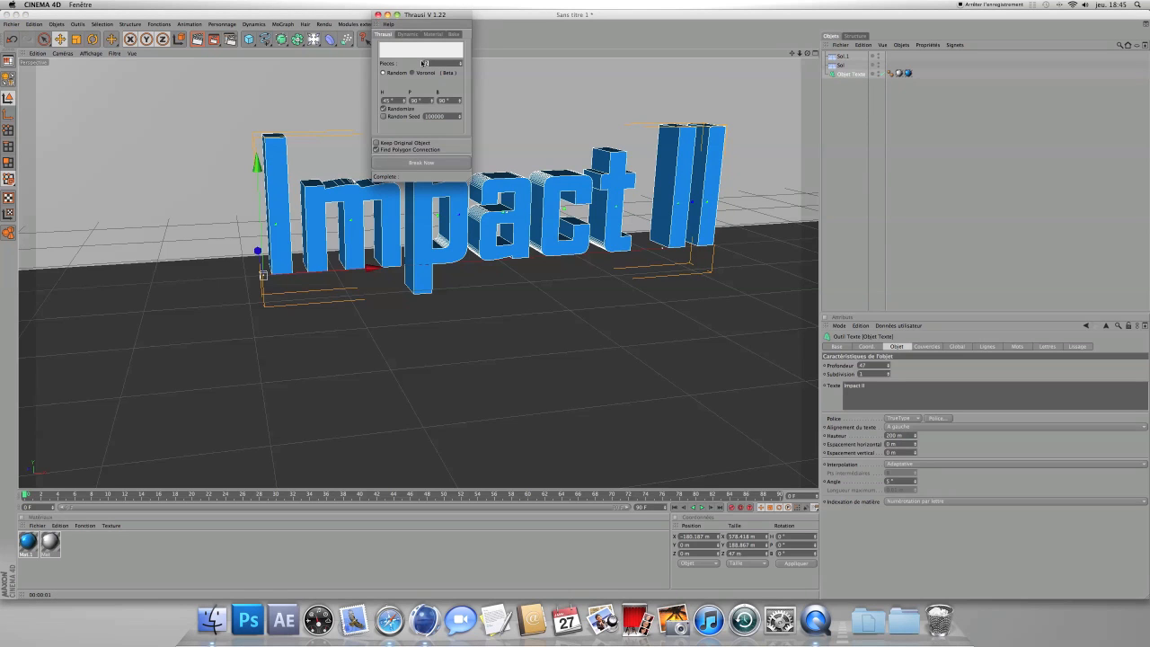
drag(420, 23, 593, 23)
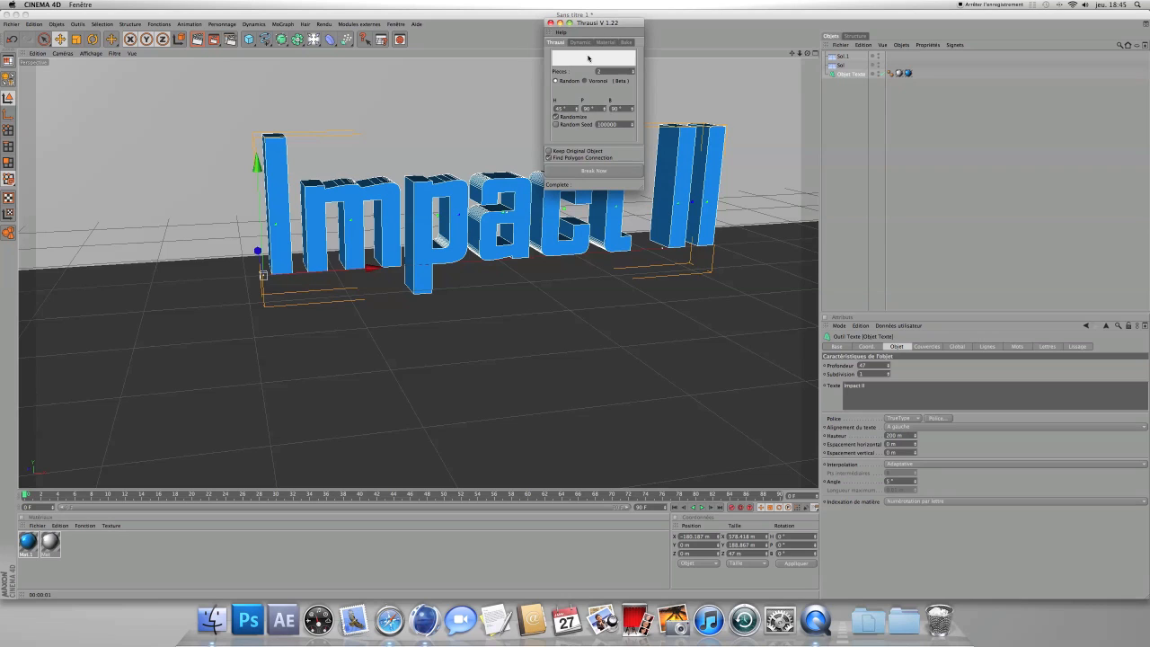
double_click(591, 71)
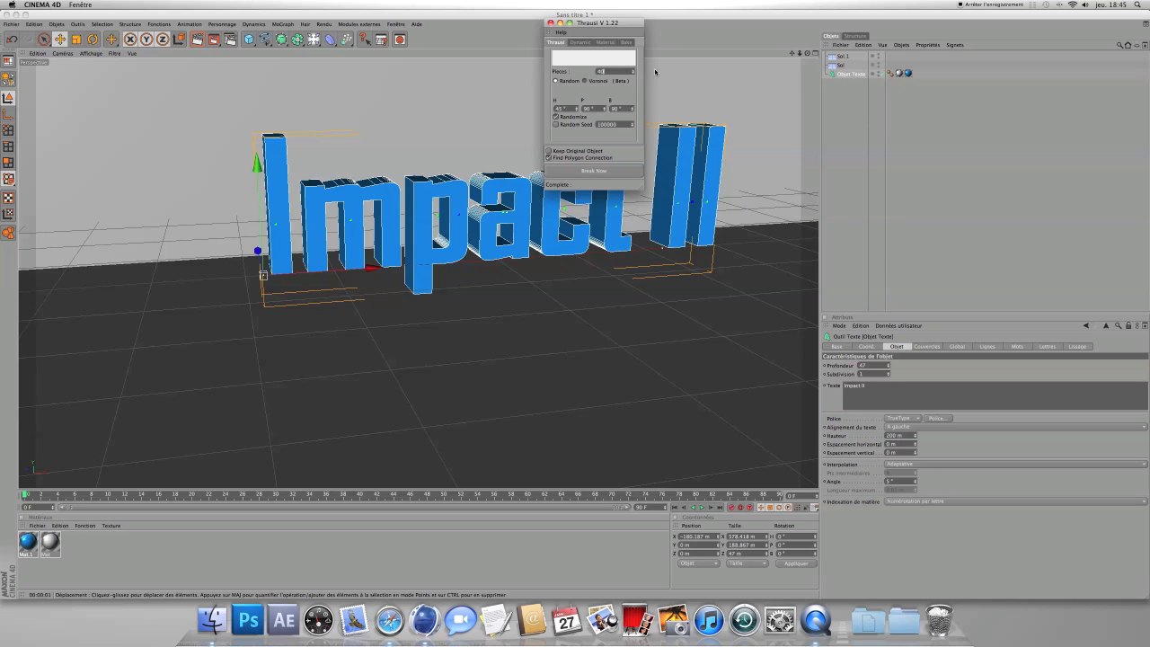
click(618, 171)
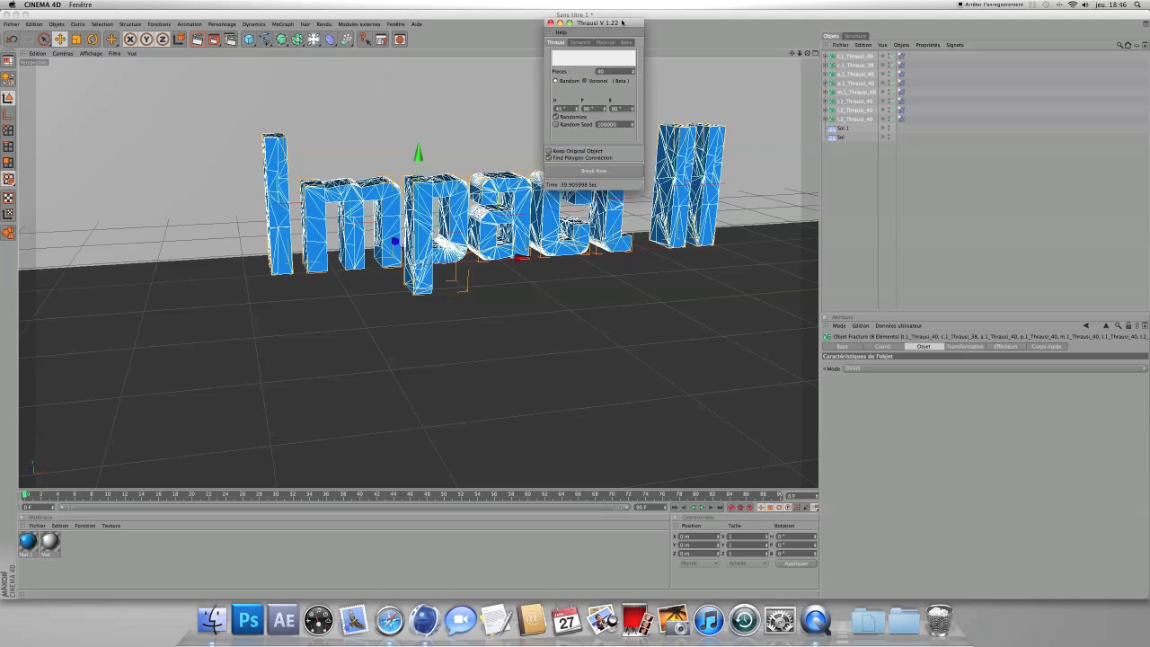
click(551, 22)
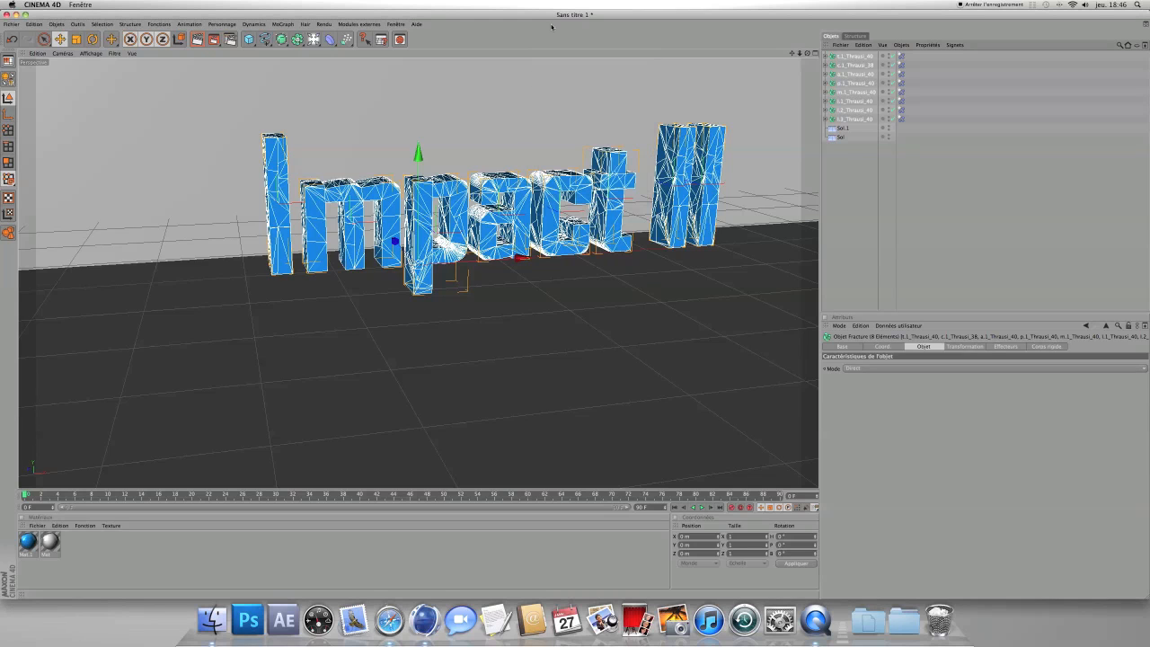
click(861, 164)
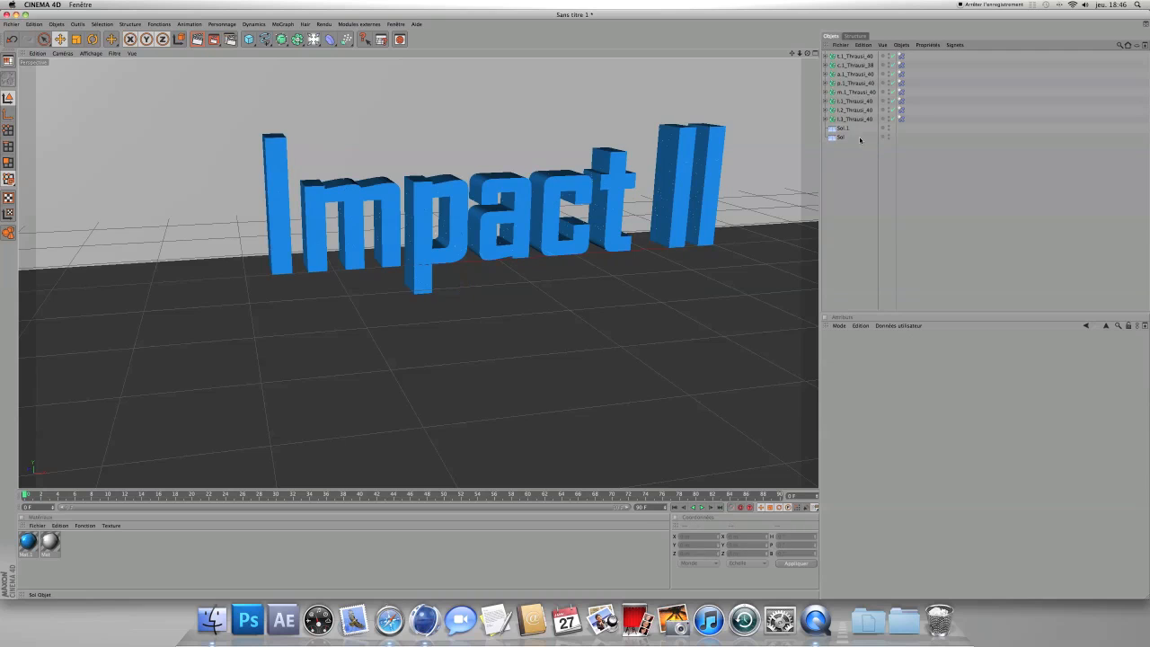
Step: Create a MoGraph Fracture object and place all eight Thrausi letter objects inside it
click(859, 119)
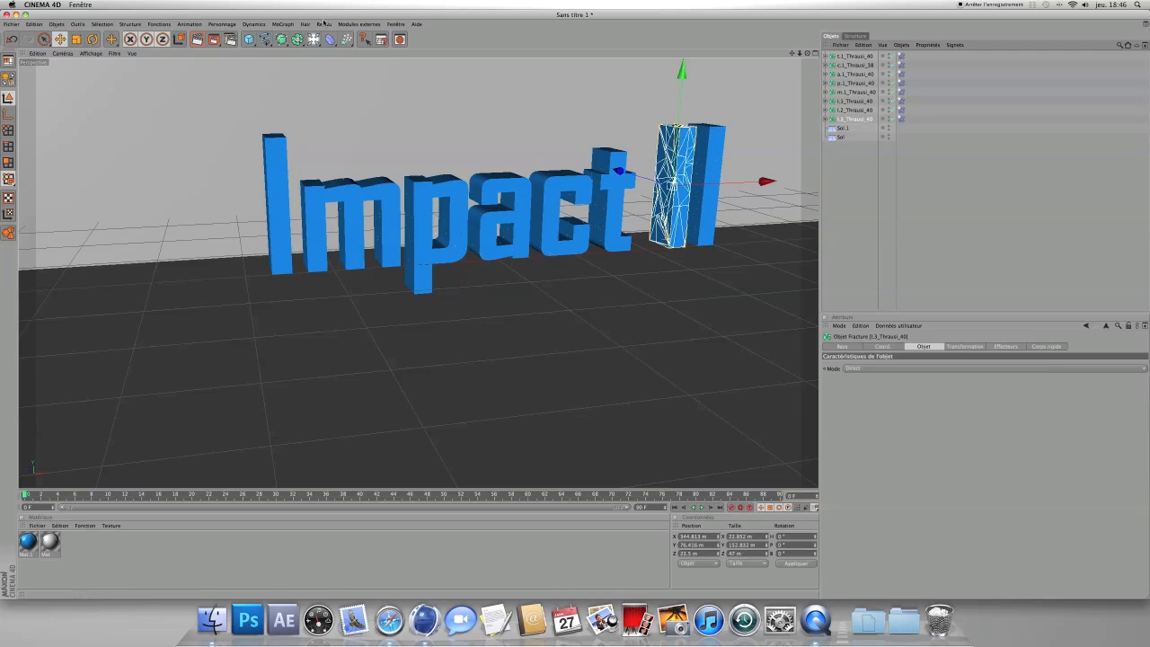
click(282, 24)
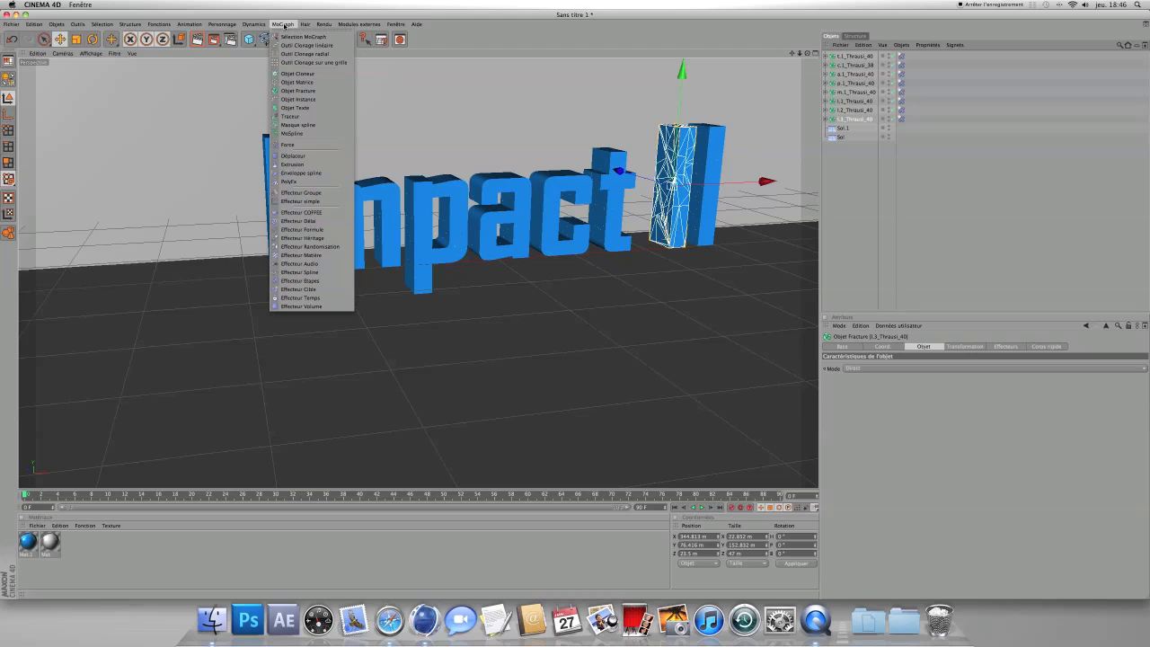
click(329, 92)
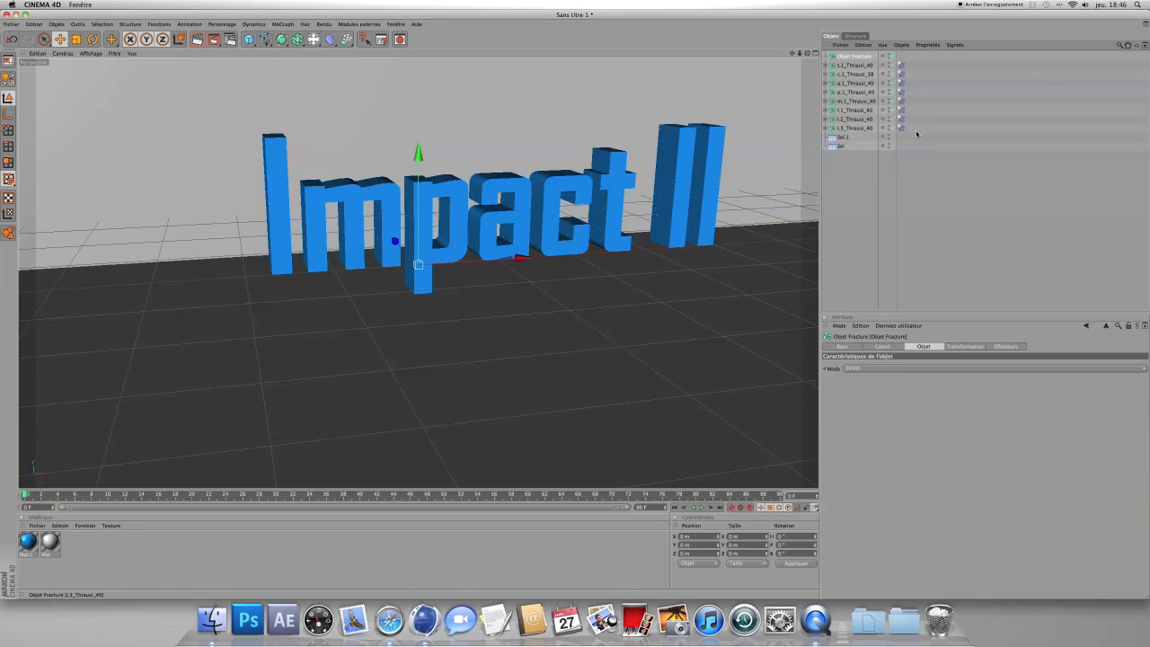
drag(918, 133, 851, 62)
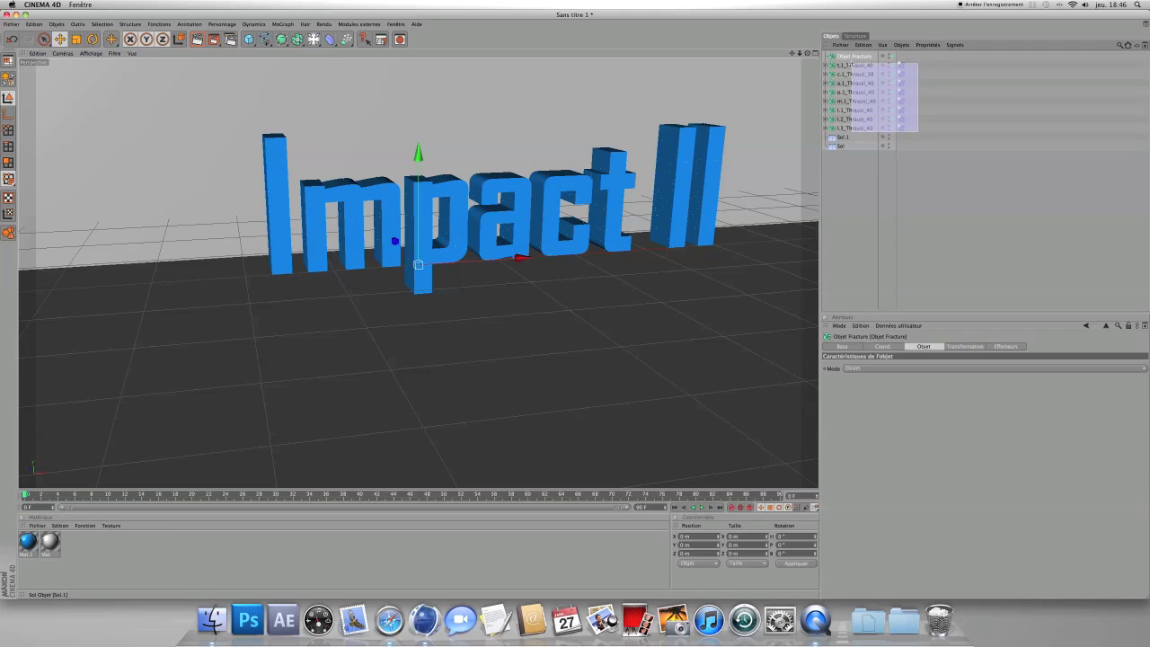
mouse_move(851, 65)
mouse_down()
mouse_move(857, 75)
mouse_move(854, 57)
mouse_up()
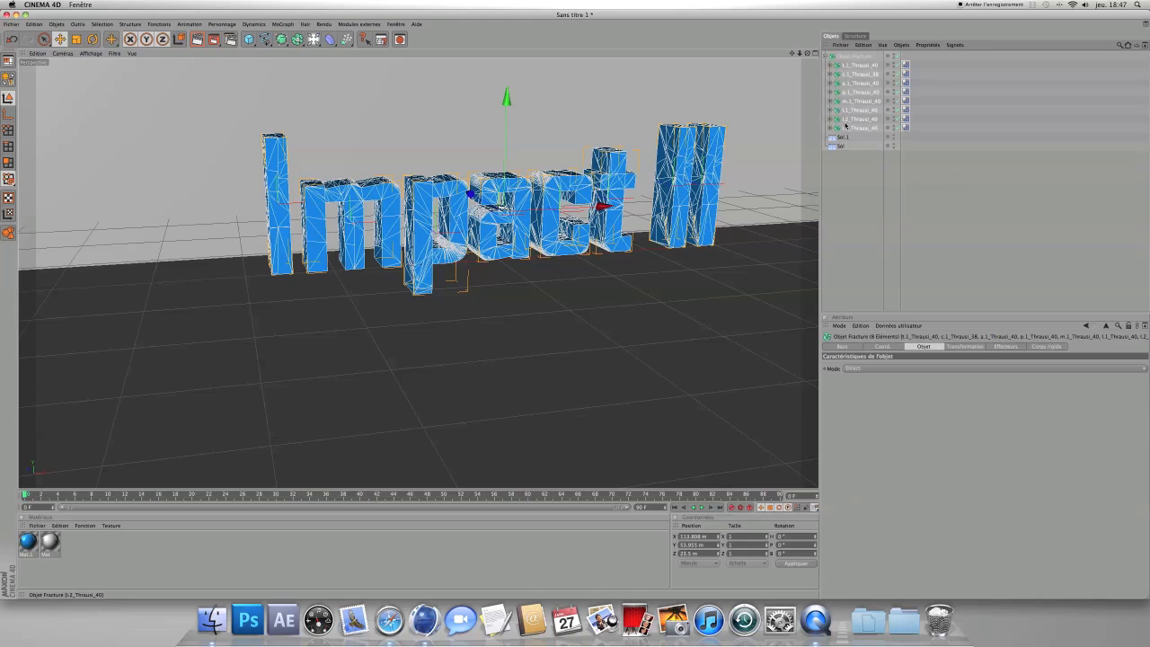
Step: Raise the letter t to about Y 101 m, turn its heading about 13°, and tilt it slightly sideways
click(863, 67)
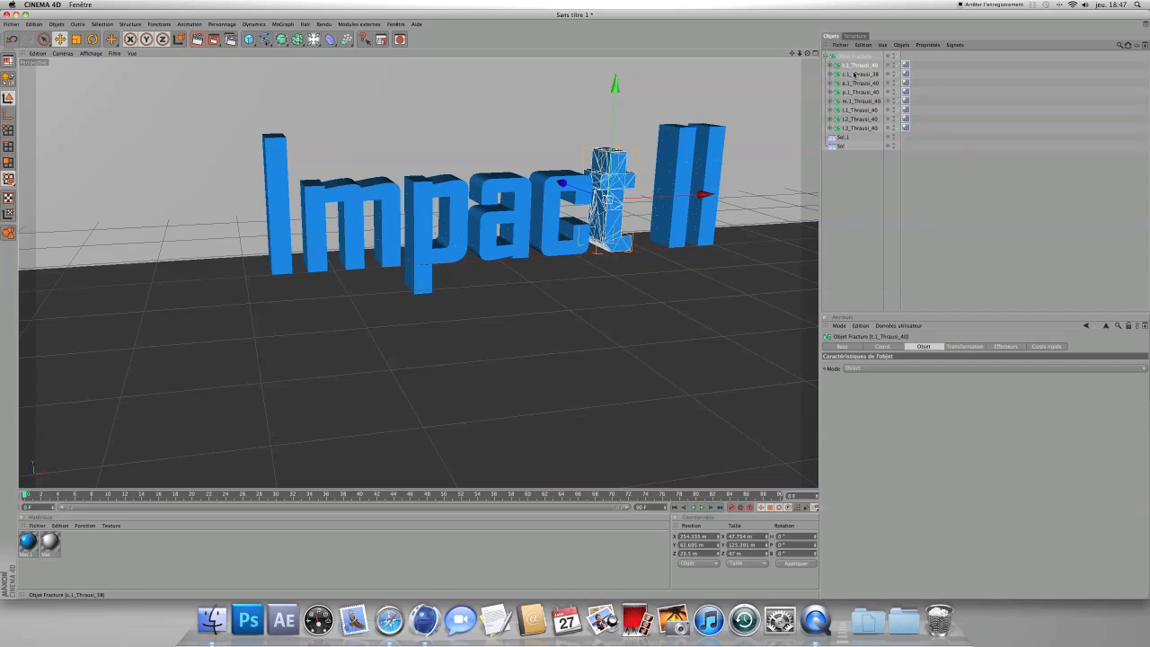
scroll(678, 123, down, 2)
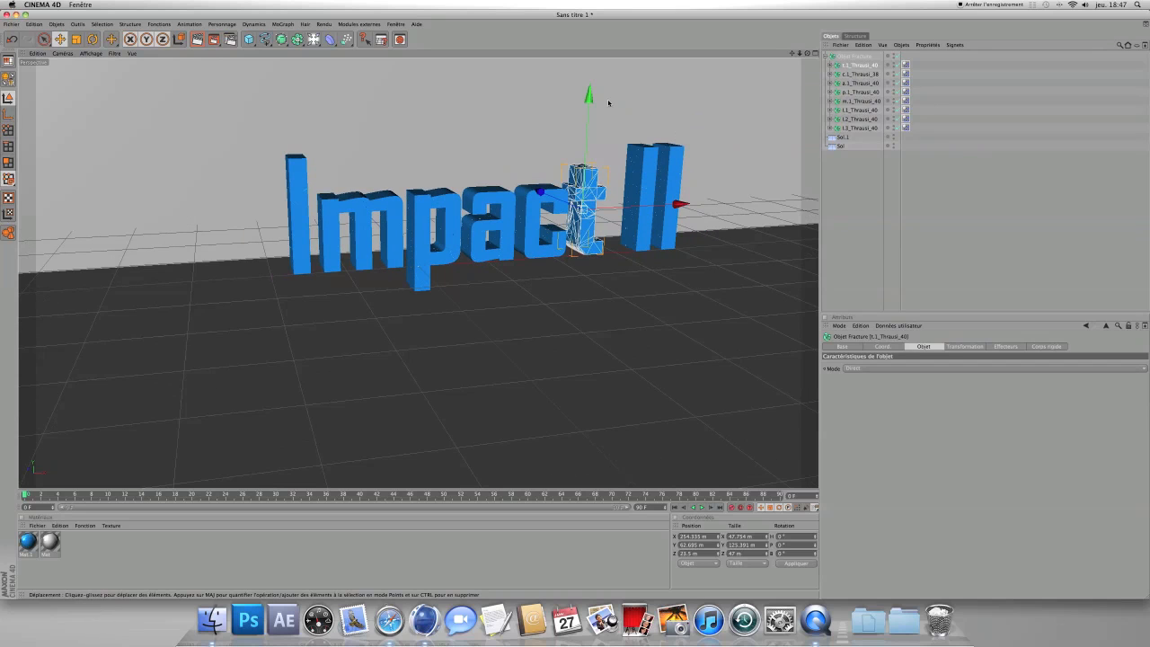
drag(590, 97, 590, 67)
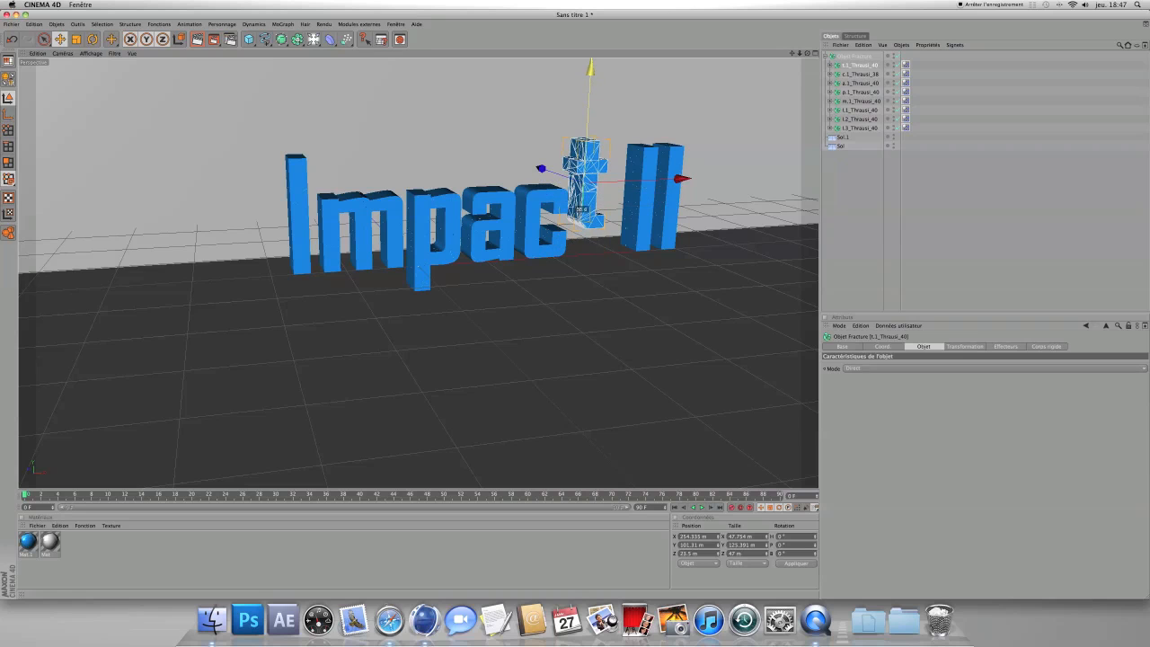
key(r)
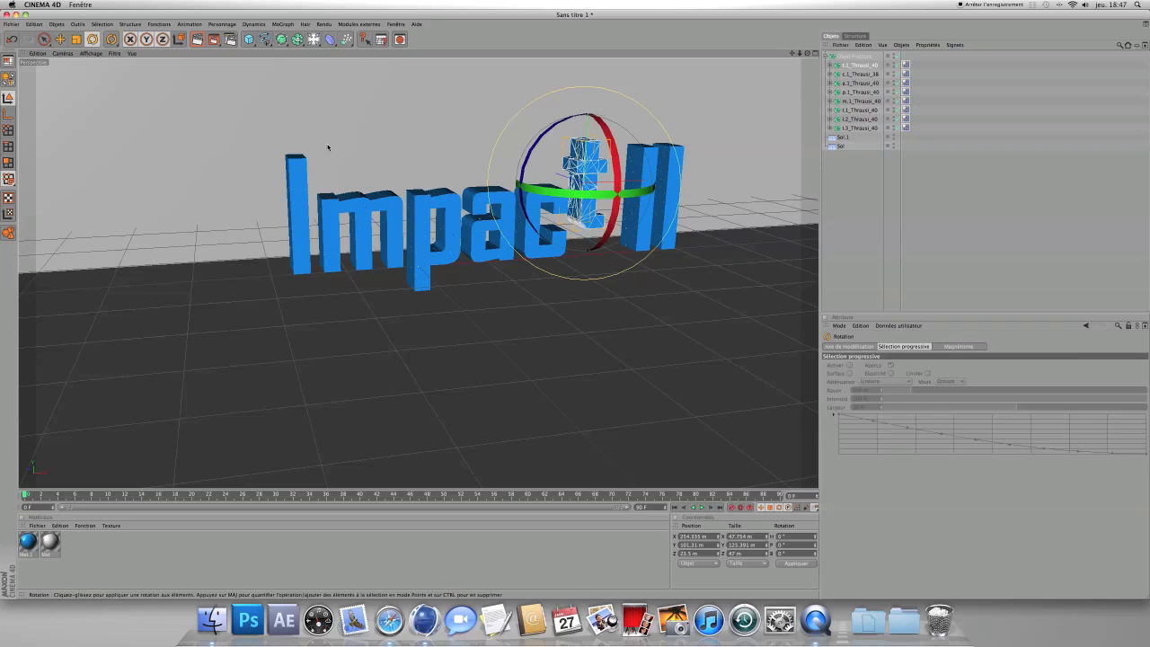
drag(564, 193, 582, 194)
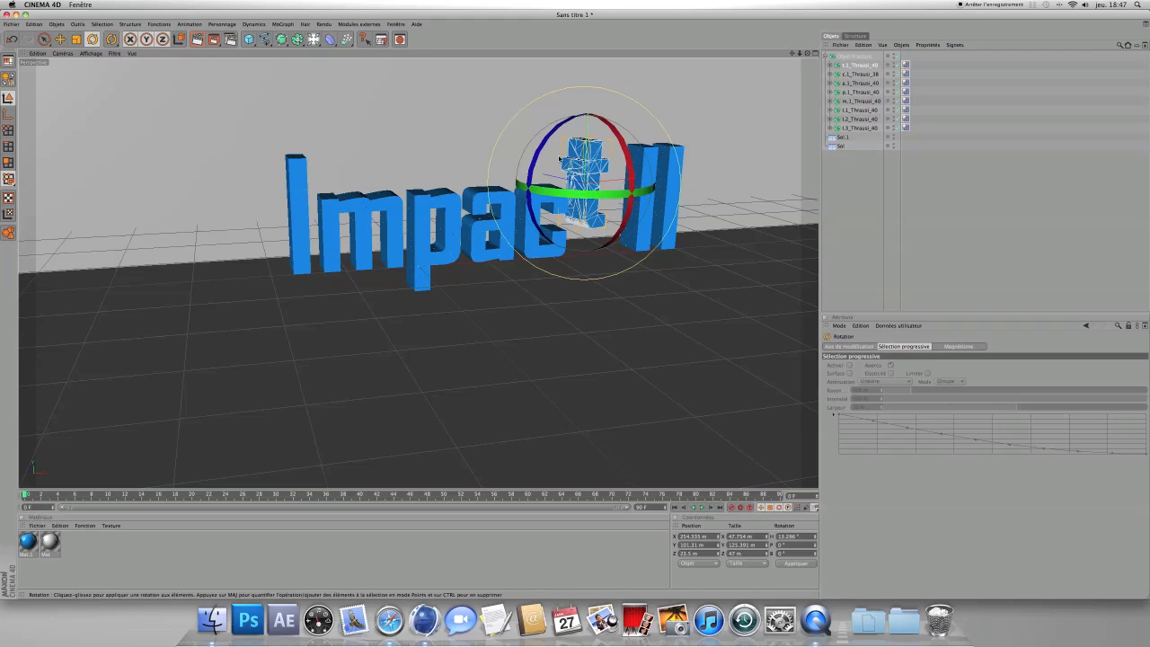
drag(542, 153, 539, 175)
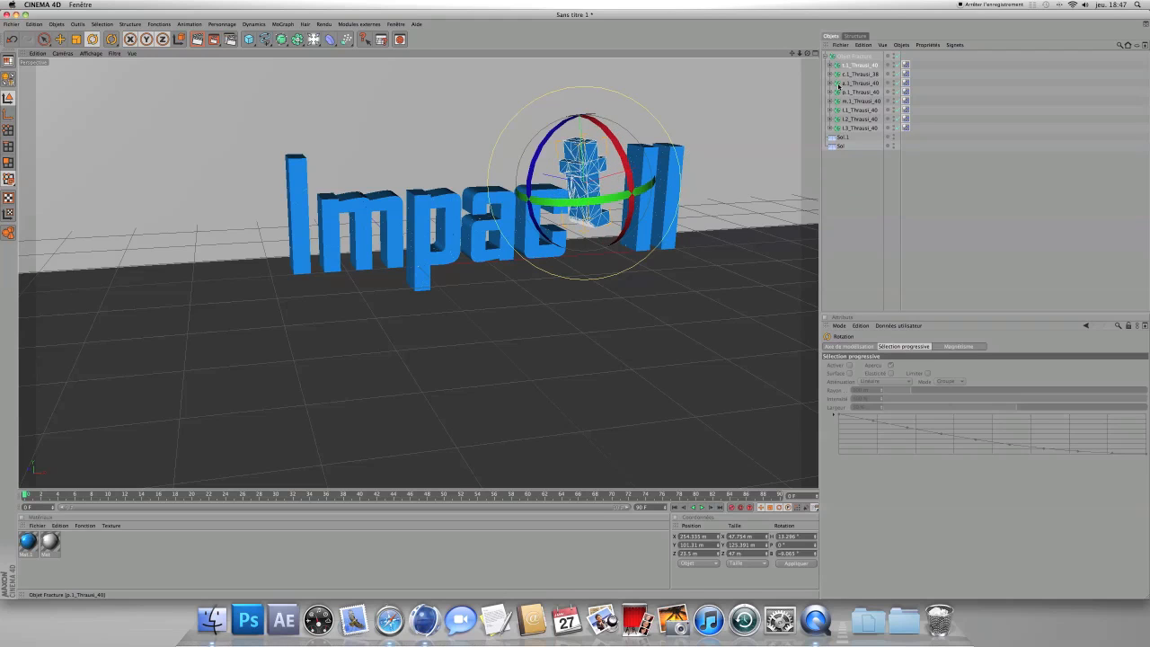
Step: Rotate the fractured letter c slightly in heading and tilt it sideways
click(855, 73)
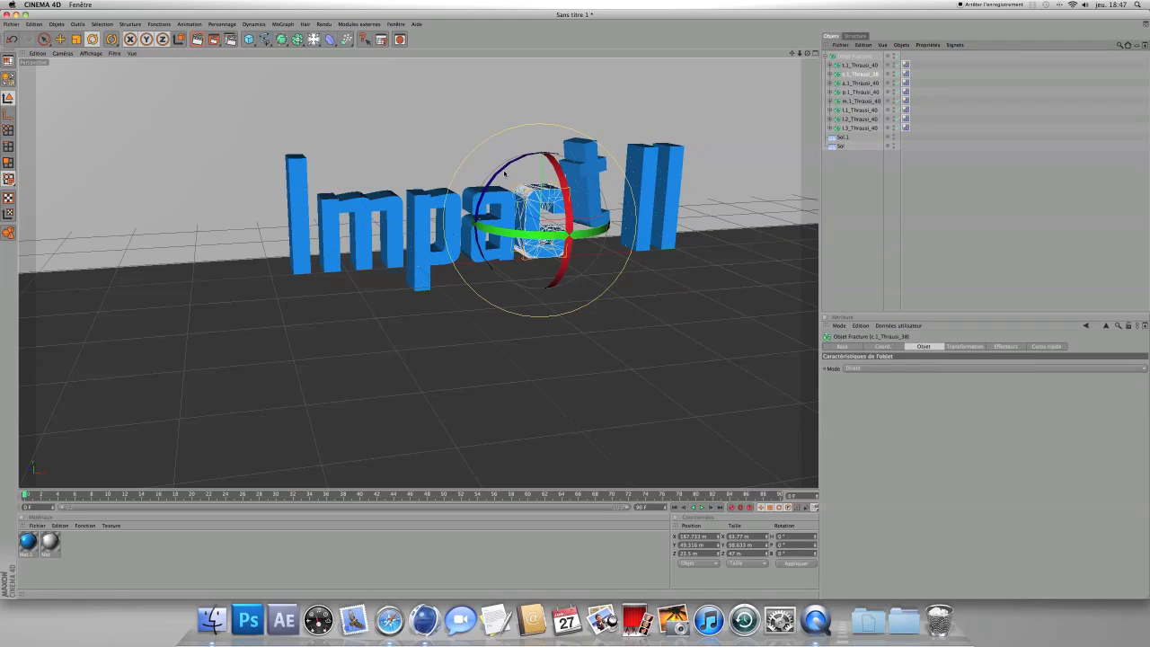
mouse_move(526, 236)
mouse_down()
mouse_move(548, 238)
mouse_move(523, 241)
mouse_up()
drag(552, 156, 567, 160)
Step: Turn the letter a about -11° in heading, adjust its tilt, and raise it above the baseline
click(865, 86)
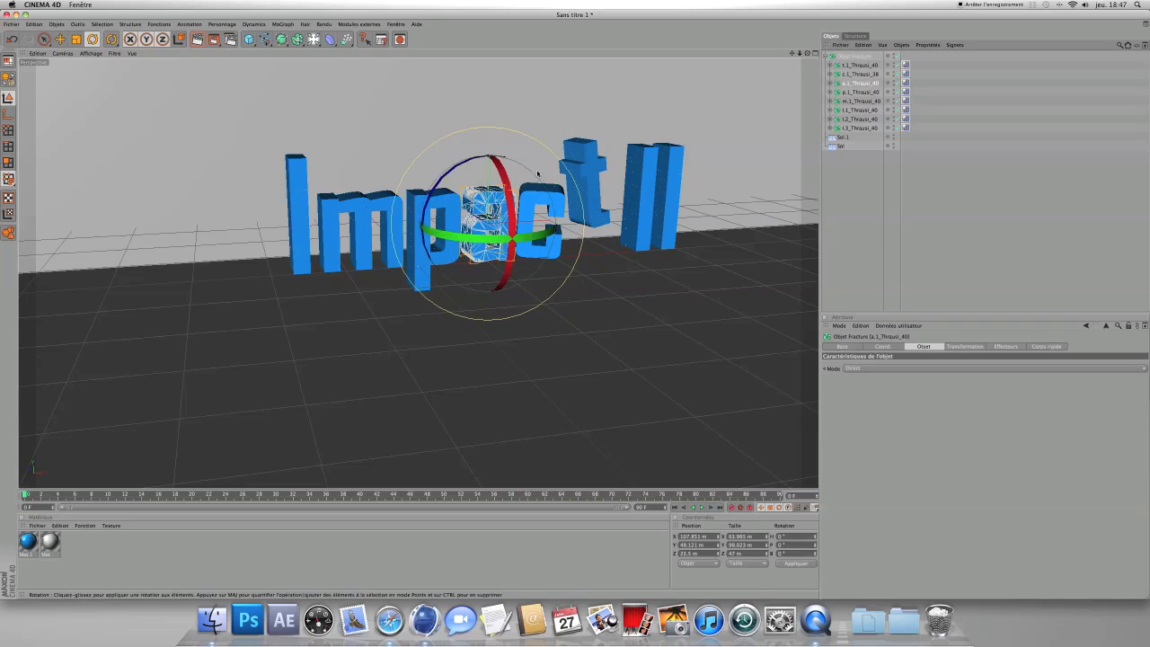
drag(530, 239, 518, 241)
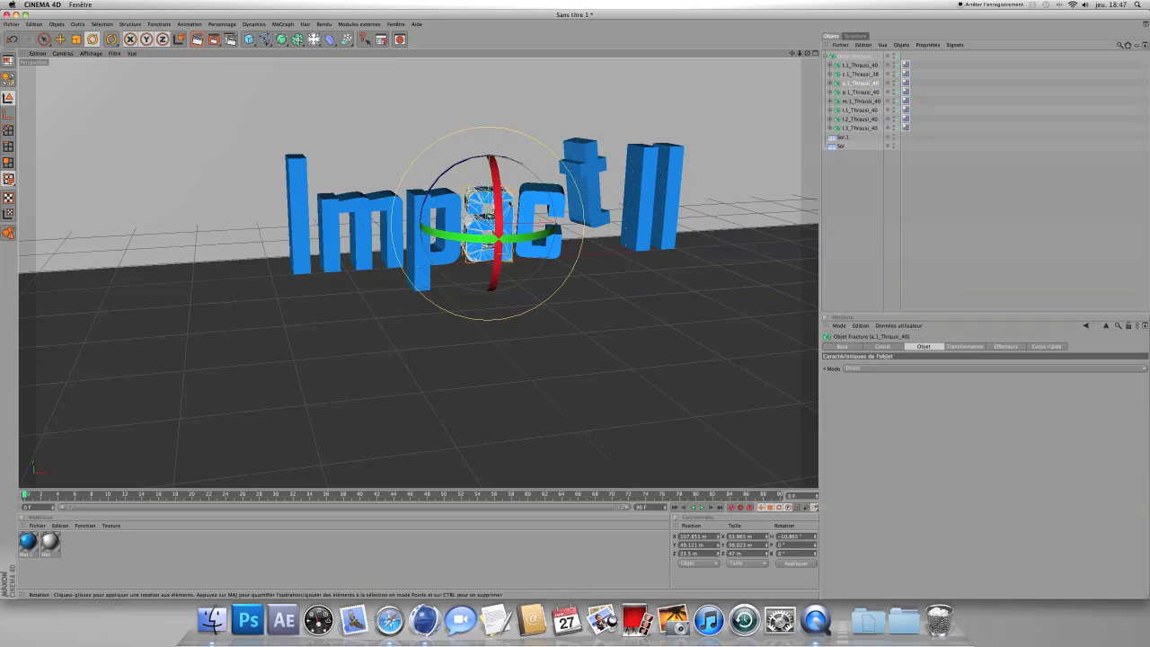
drag(497, 201, 501, 217)
key(e)
drag(486, 155, 486, 137)
drag(487, 92, 487, 92)
Step: Raise the fractured letter p to about Y 40 m and rotate it slightly in heading and tilt
click(439, 279)
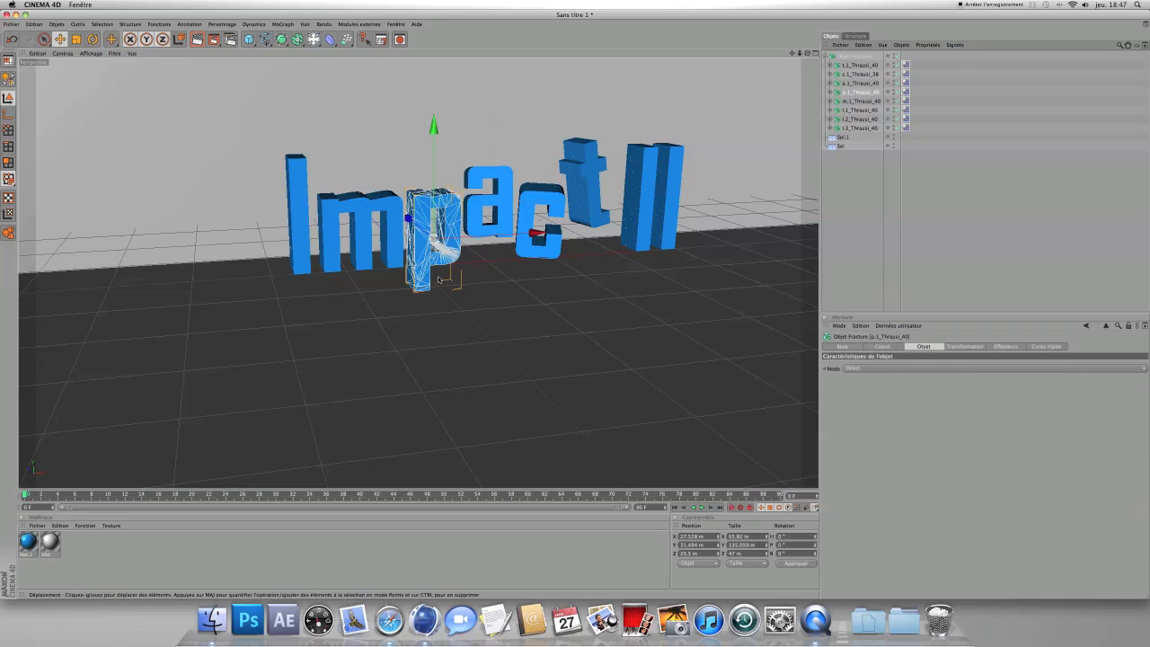
drag(434, 129, 434, 120)
key(r)
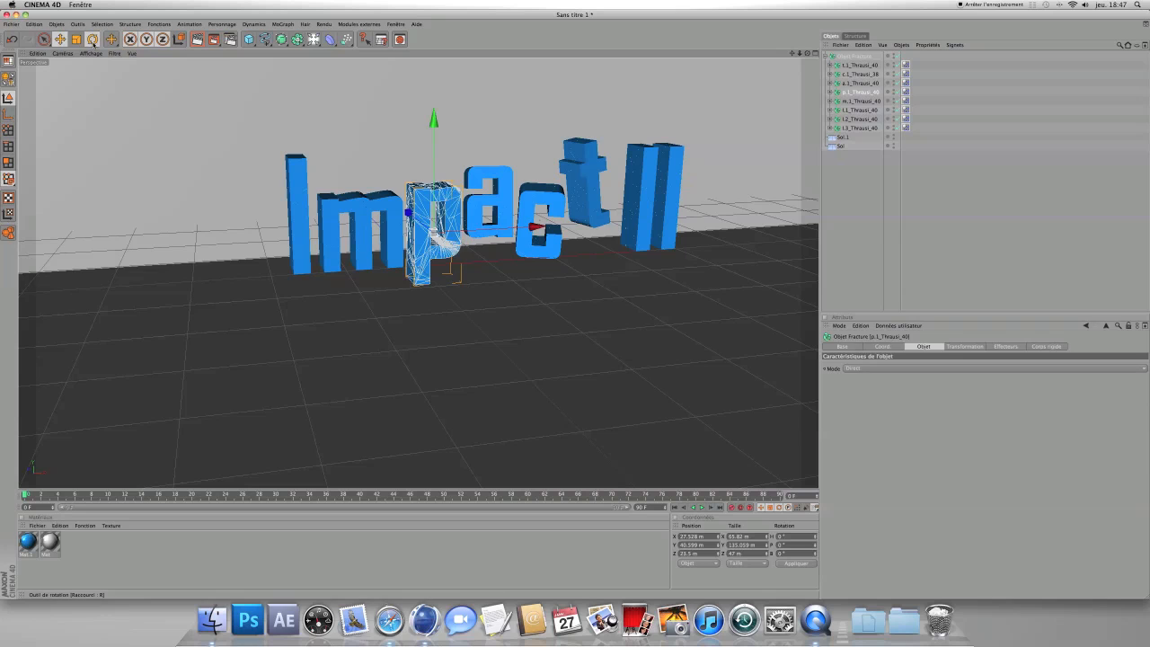
drag(421, 250, 411, 250)
drag(444, 212, 444, 222)
Step: Turn the fractured letter m about -15° in heading and raise it above the baseline
click(392, 241)
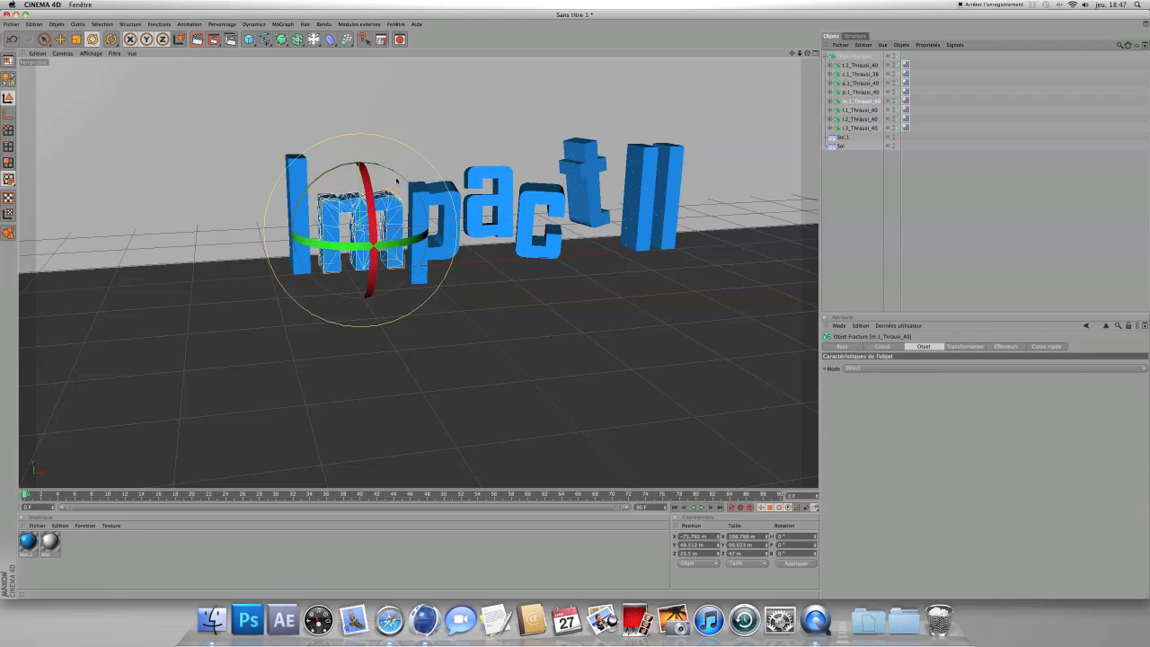
drag(392, 241, 359, 240)
click(61, 39)
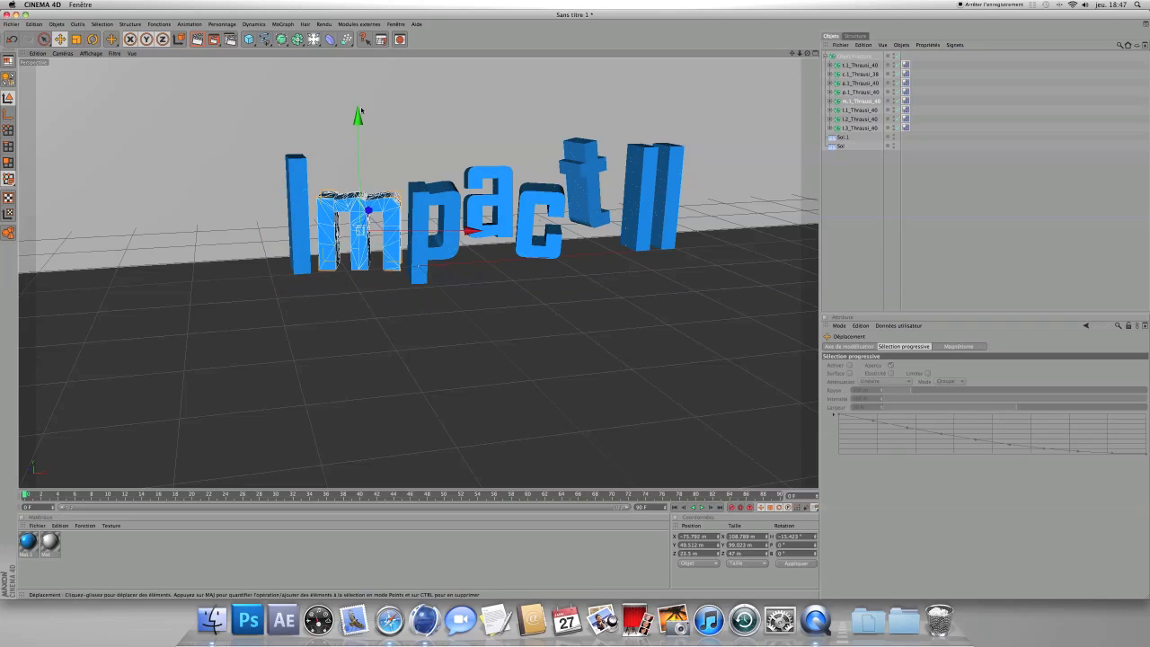
drag(358, 118, 358, 88)
Step: Rotate the first I about 3° in heading and -8° in pitch, and turn the last I about -7° in heading
click(859, 109)
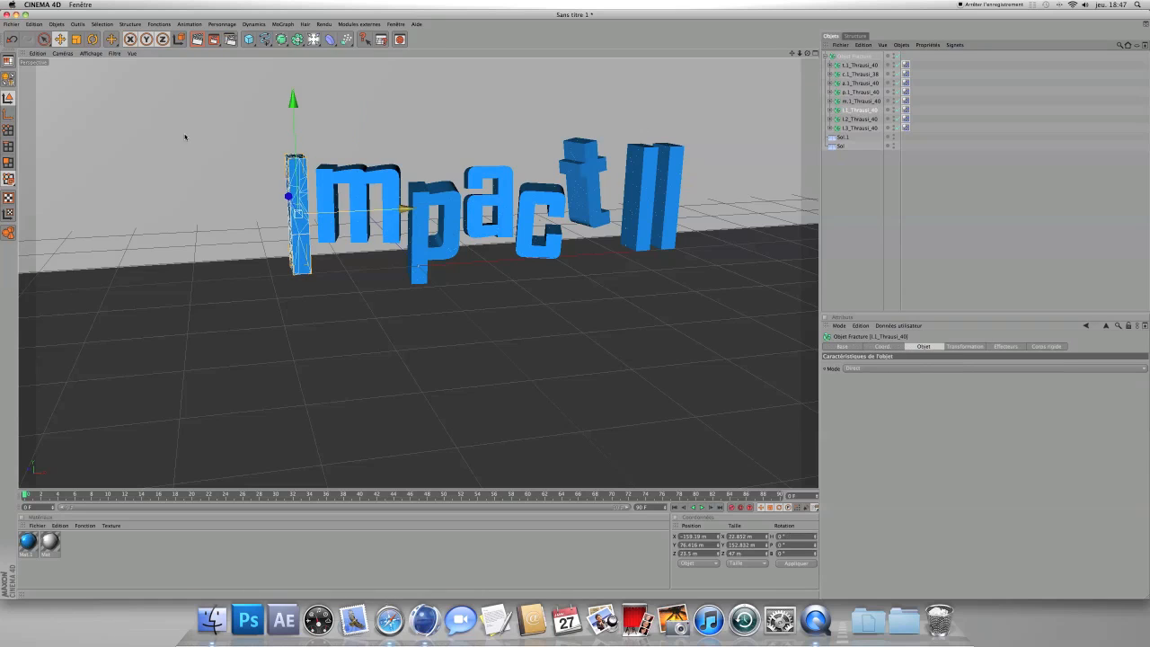
click(91, 40)
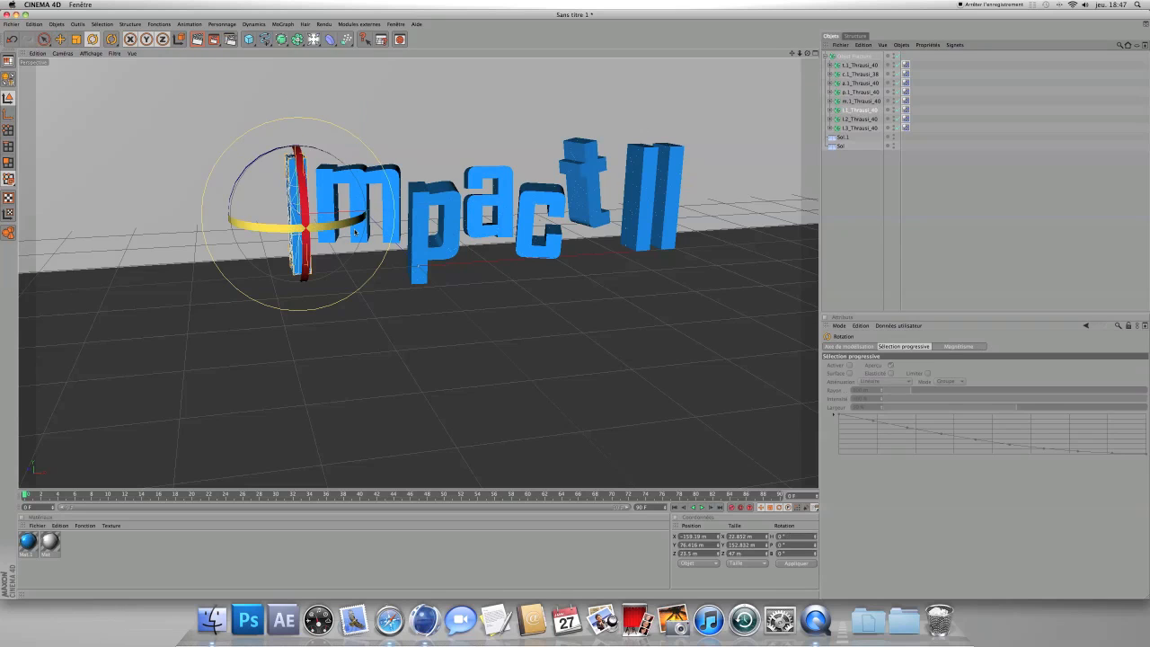
drag(341, 223, 307, 196)
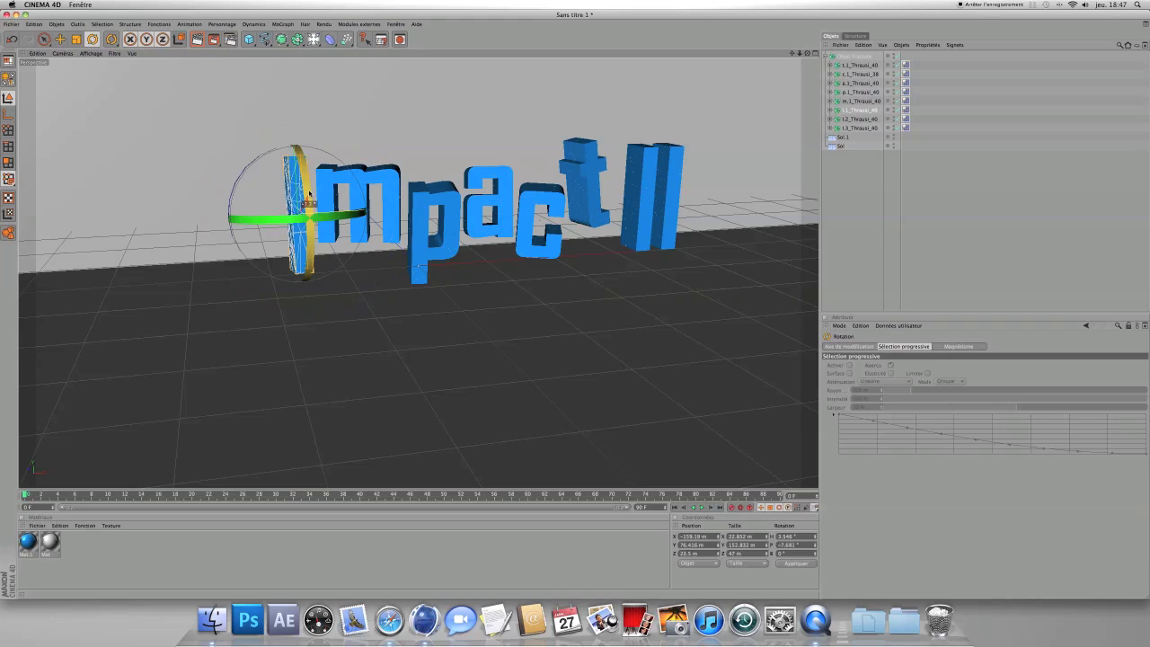
click(860, 119)
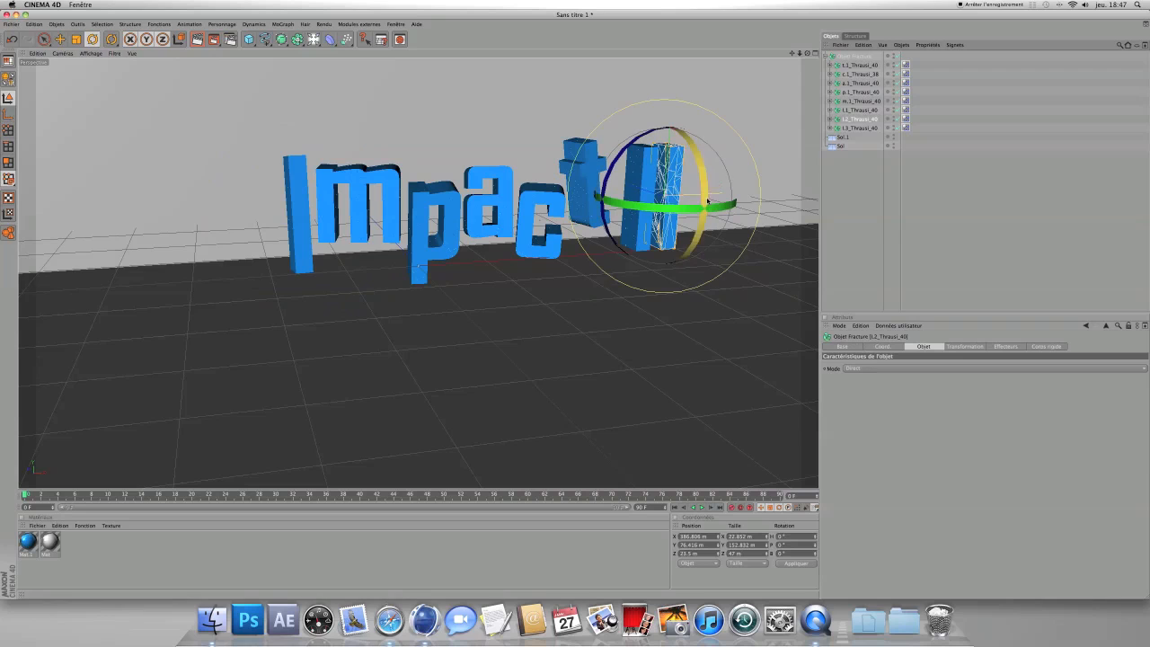
drag(676, 206, 641, 209)
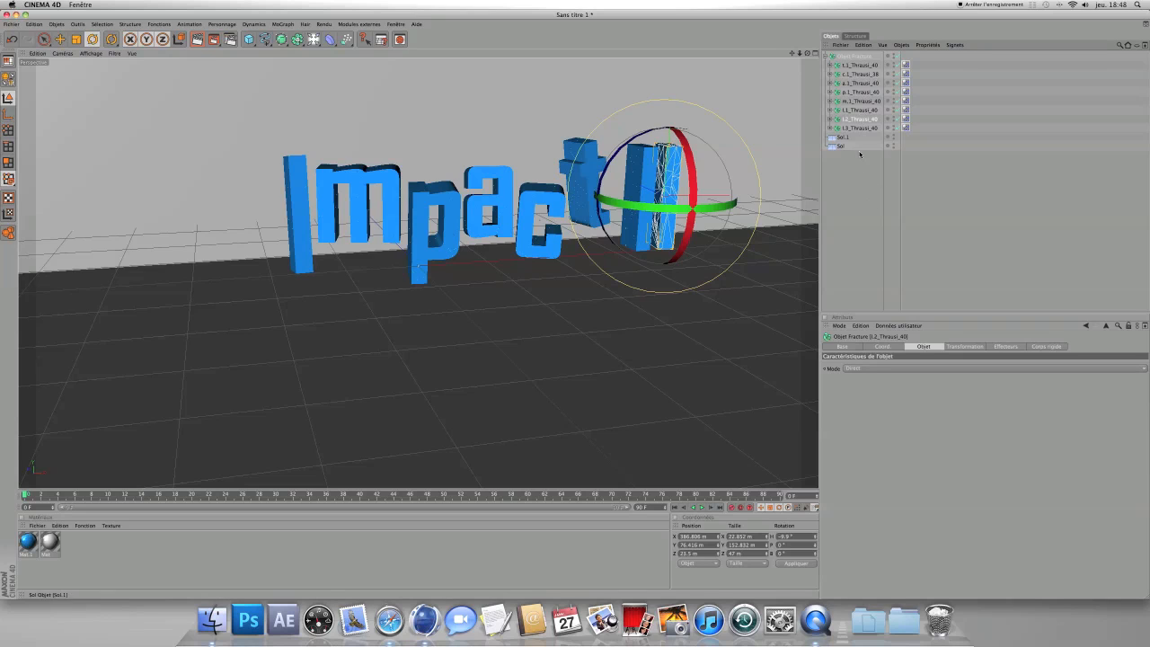
click(852, 192)
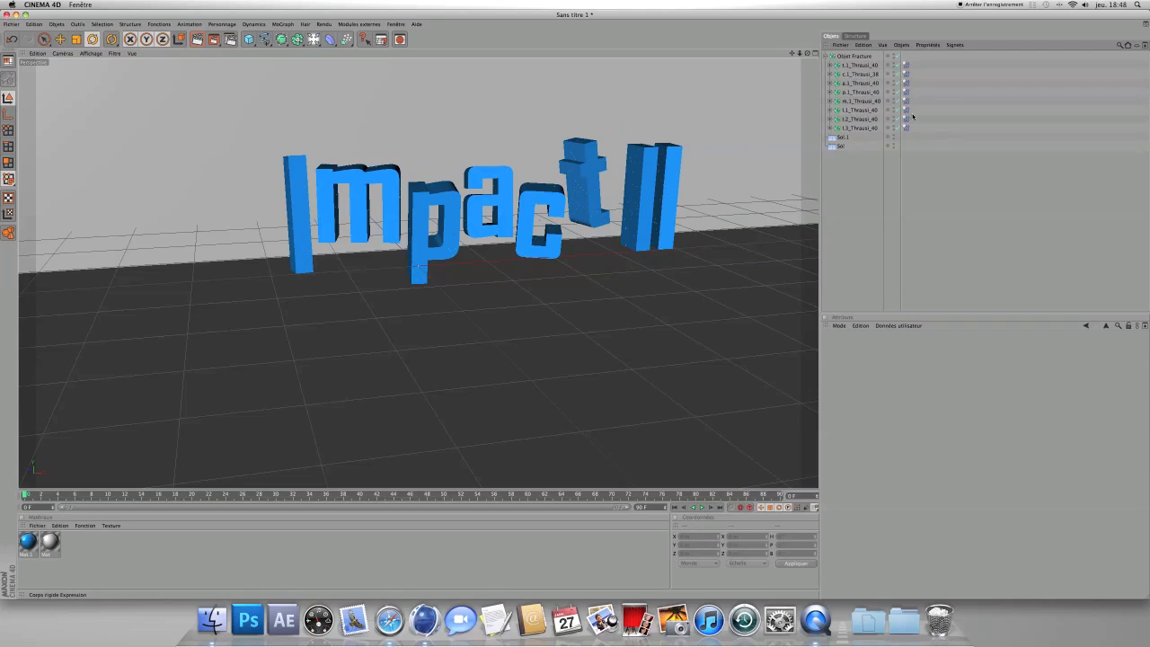
Step: Remove the eight Thrausi parent objects so their pieces sit directly inside the Fracture object, and collapse its hierarchy
drag(922, 131, 849, 66)
click(902, 44)
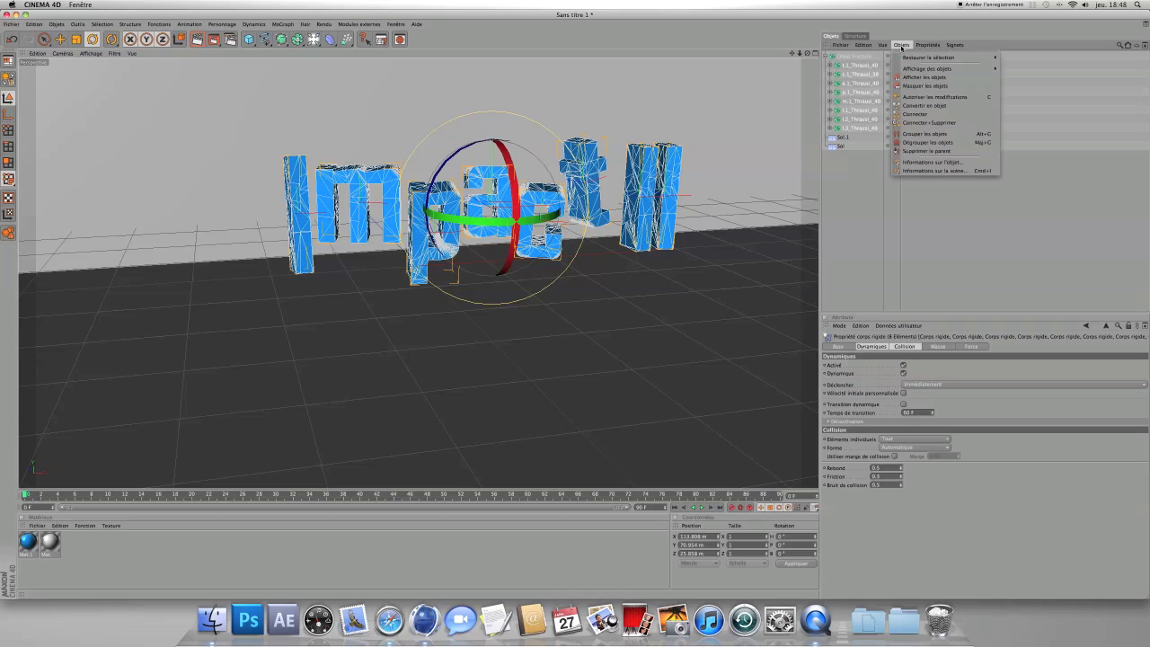
click(960, 151)
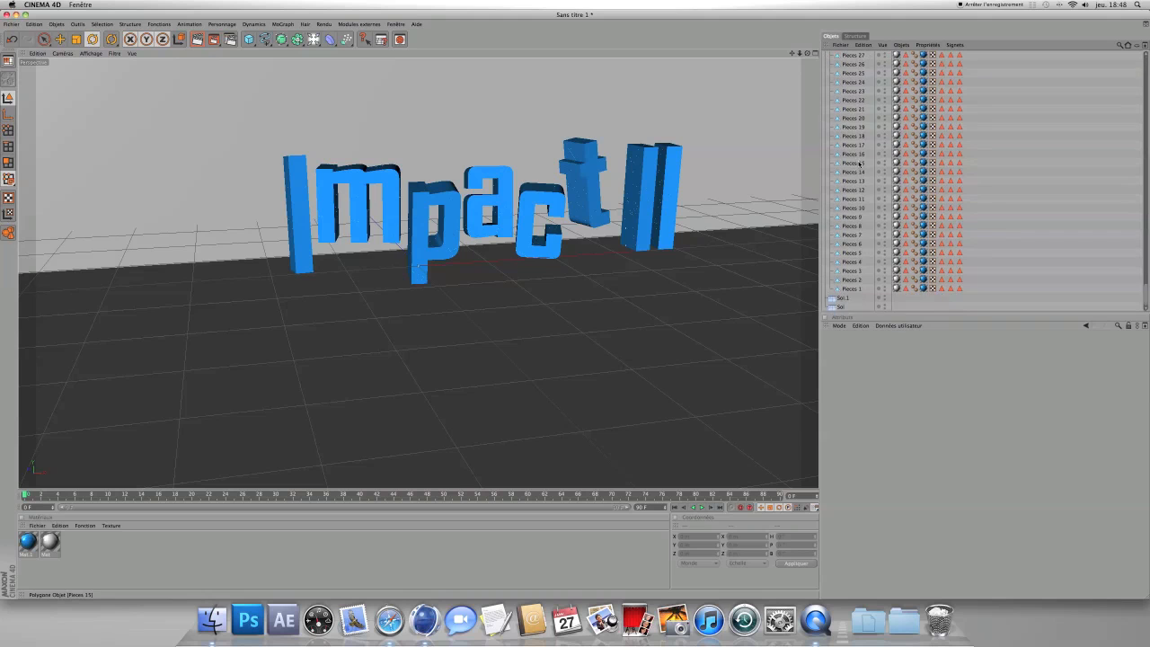
click(861, 66)
click(859, 91)
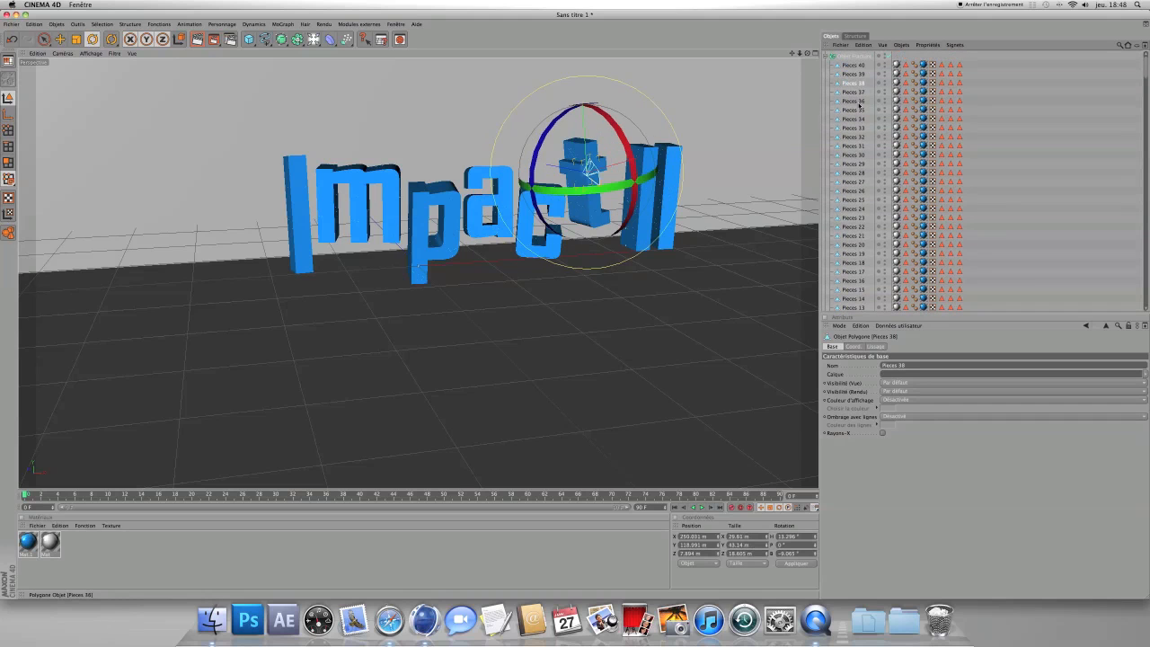
click(859, 110)
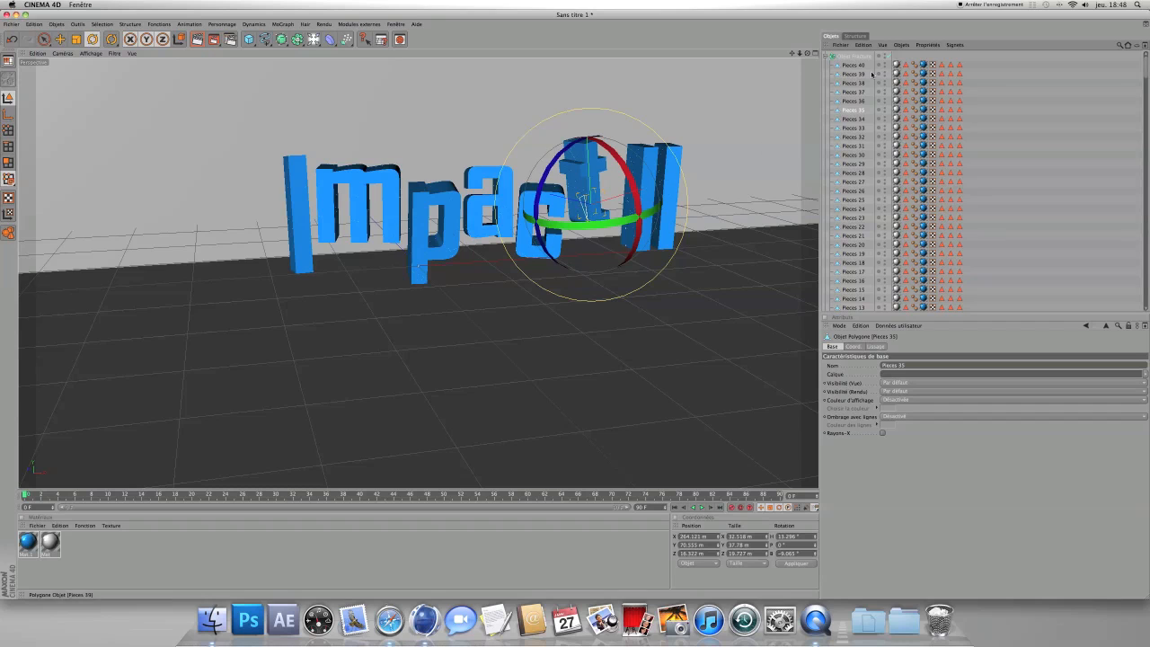
click(825, 57)
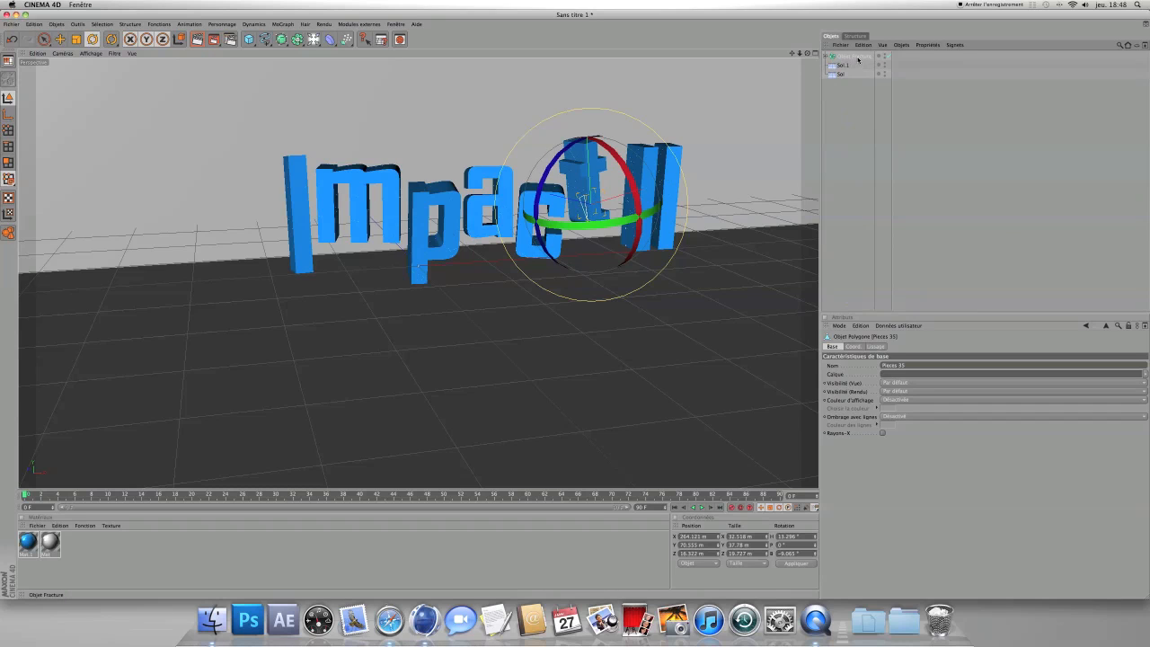
Step: Rotate the Fracture object's pieces slightly in heading through its transformation settings and render a preview of the view
click(854, 57)
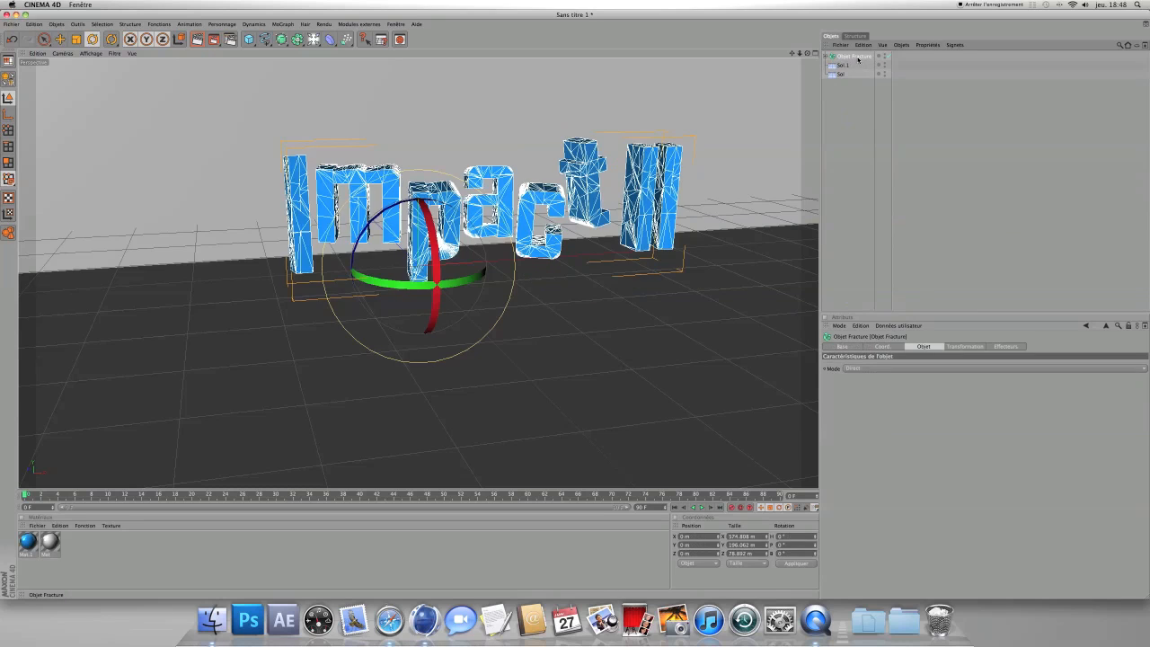
click(966, 347)
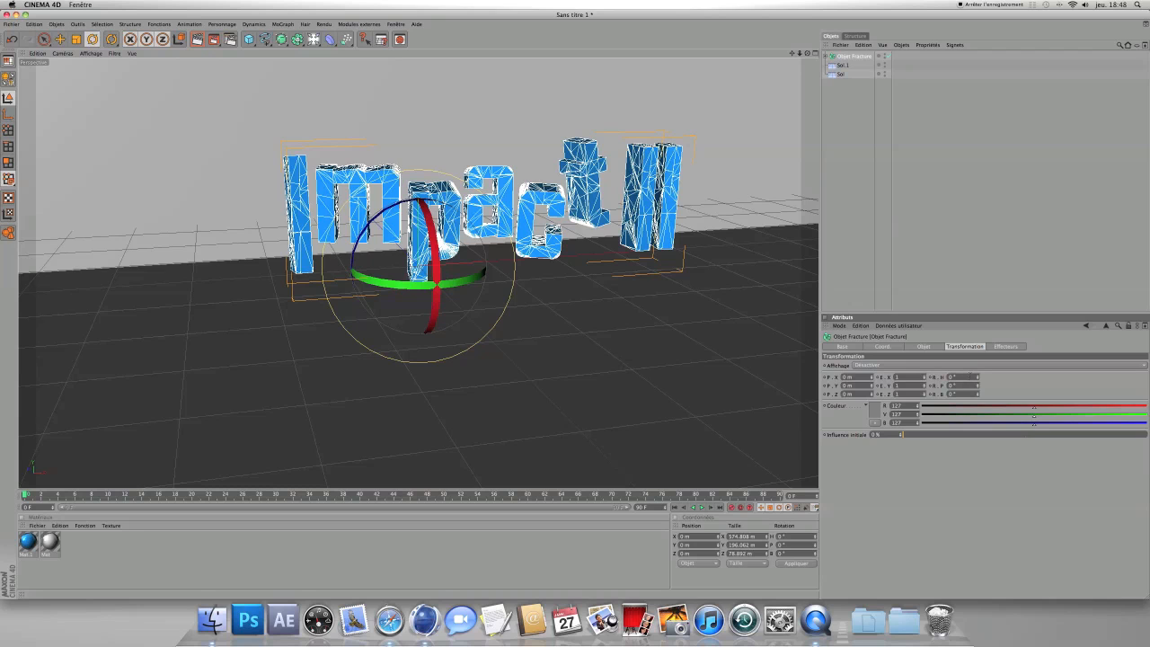
drag(979, 378, 979, 370)
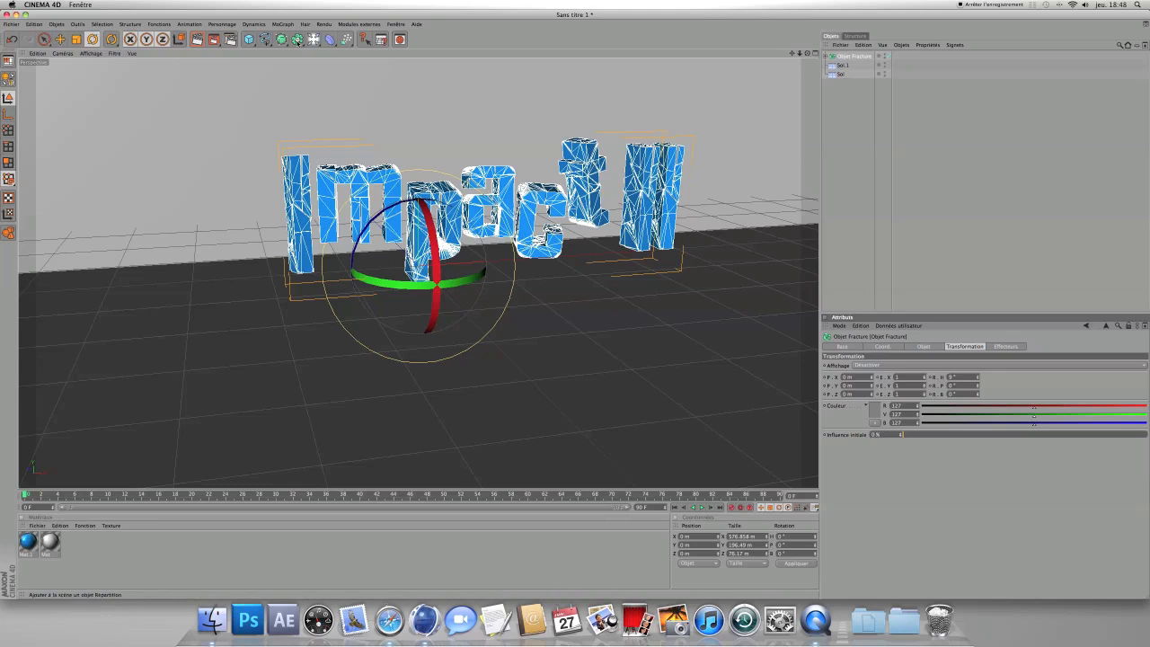
click(197, 39)
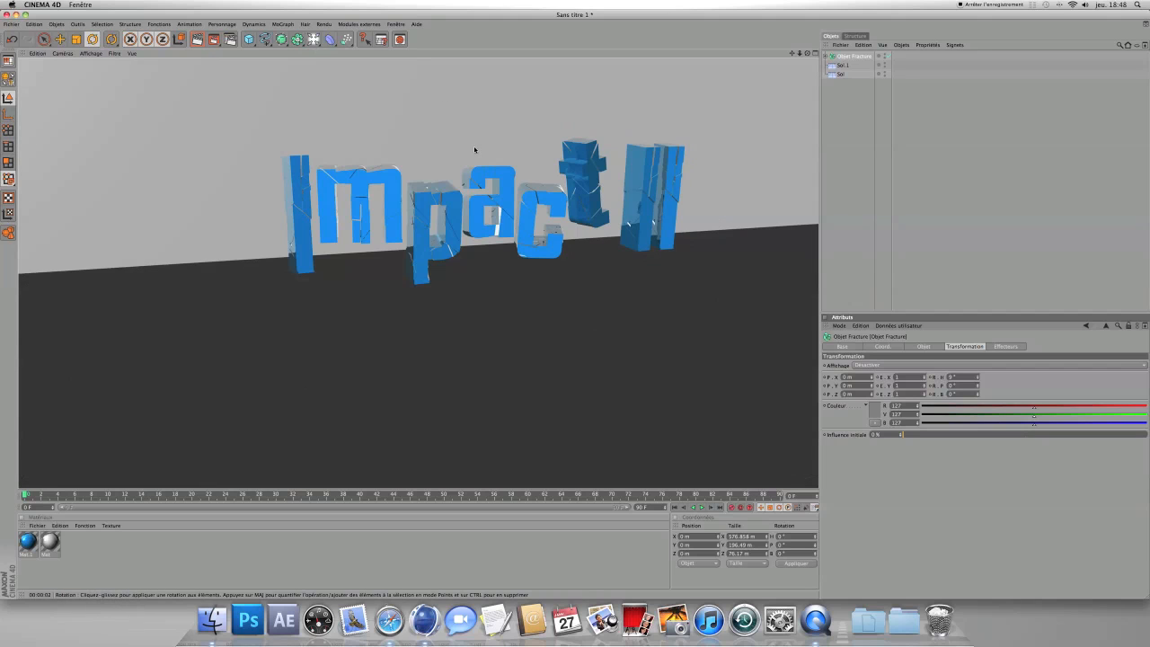
click(705, 306)
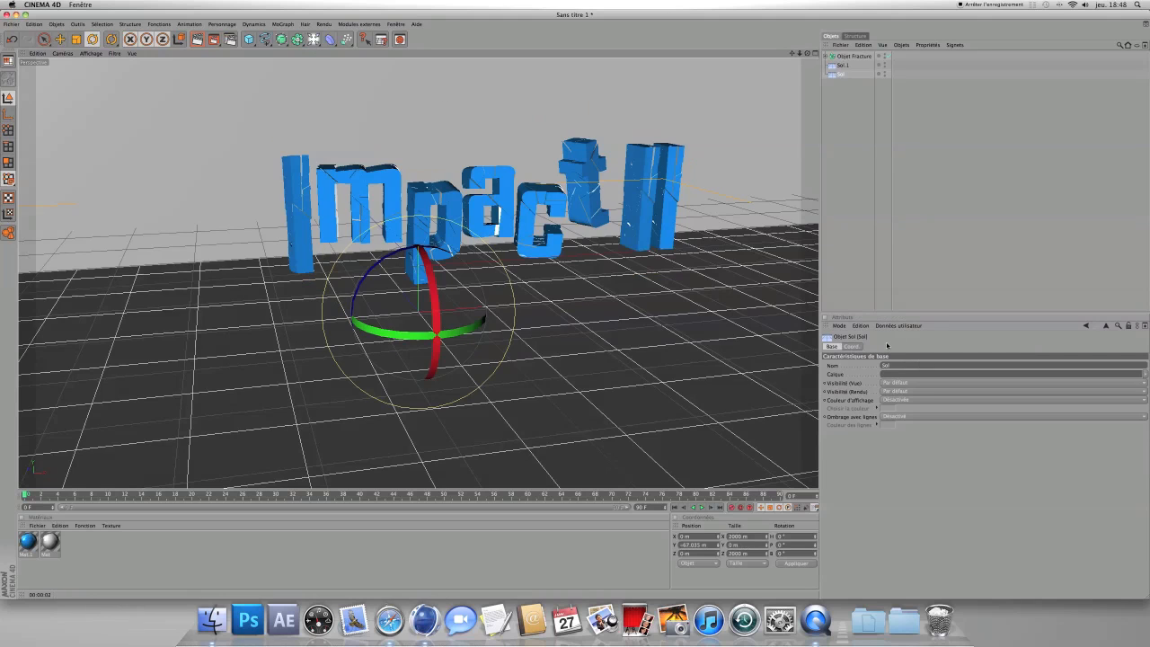
Step: Set the Fracture pieces' Y scale to 0.9, reduce their Z scale slightly, and render a preview of the view
click(853, 57)
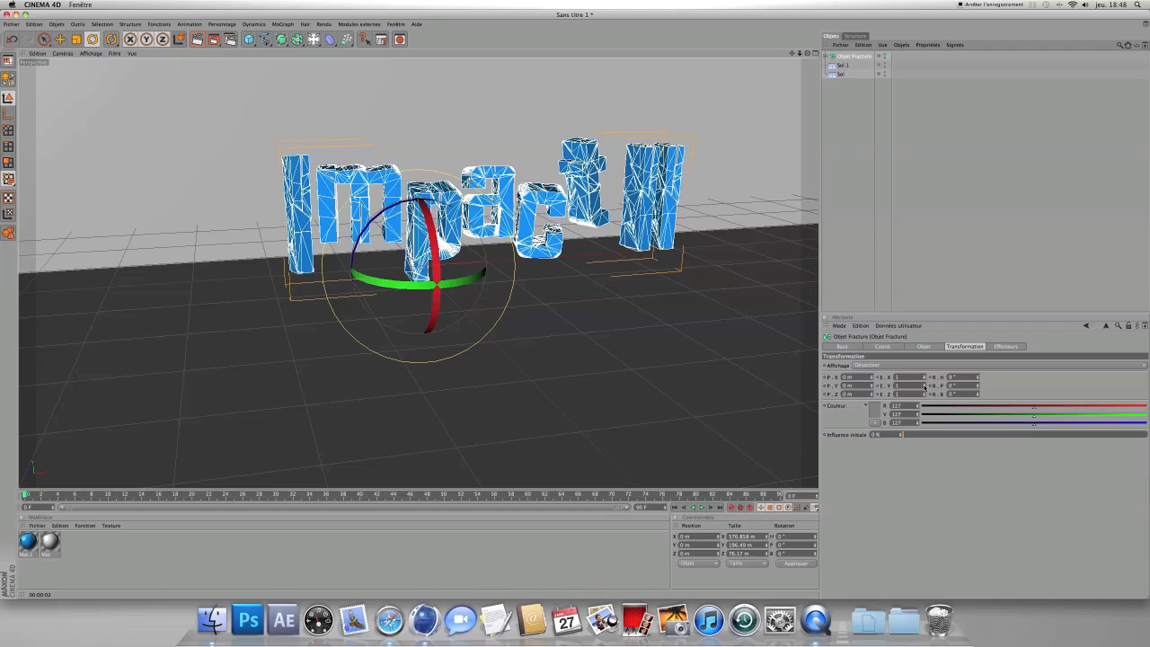
drag(925, 387, 925, 396)
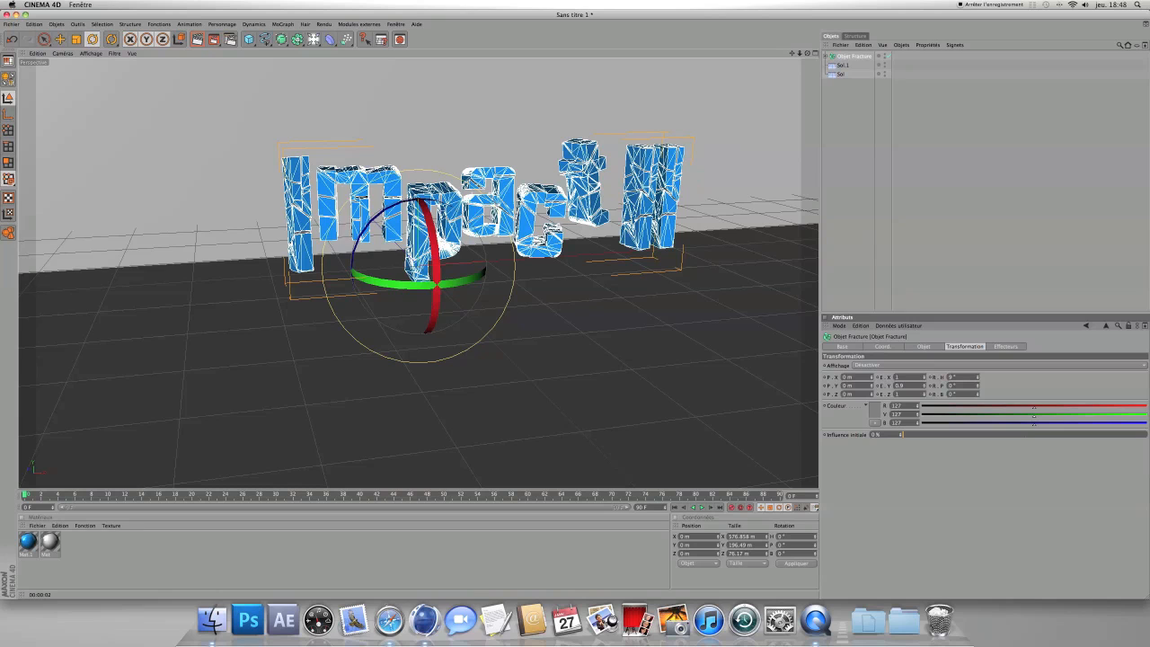
drag(924, 393, 925, 408)
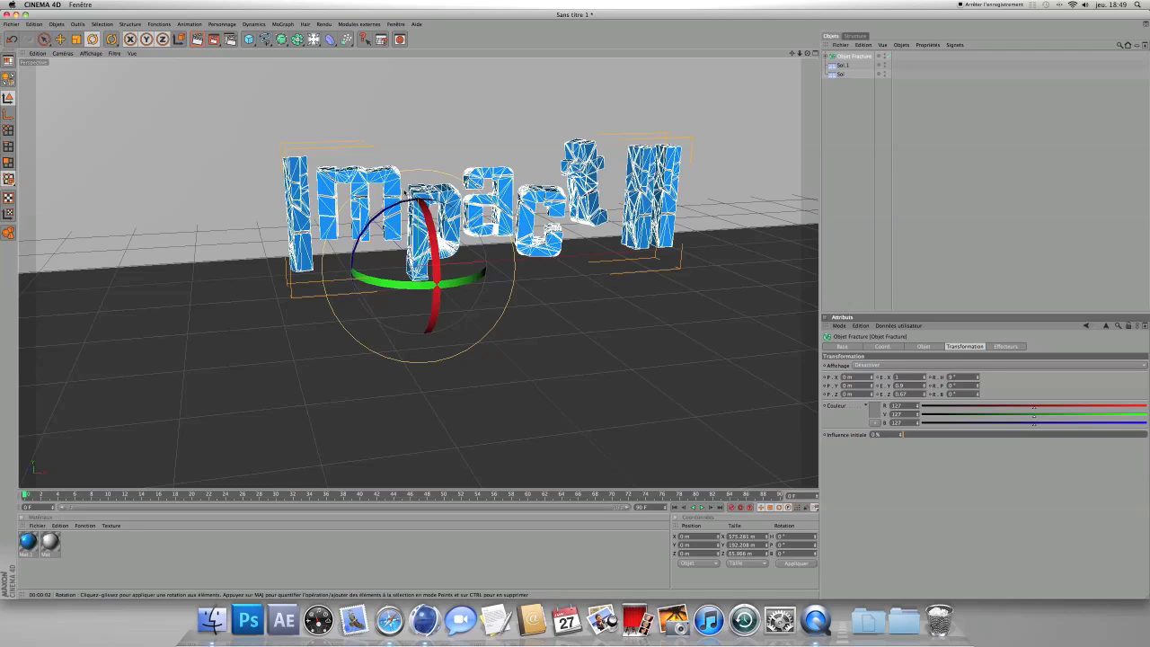
click(198, 40)
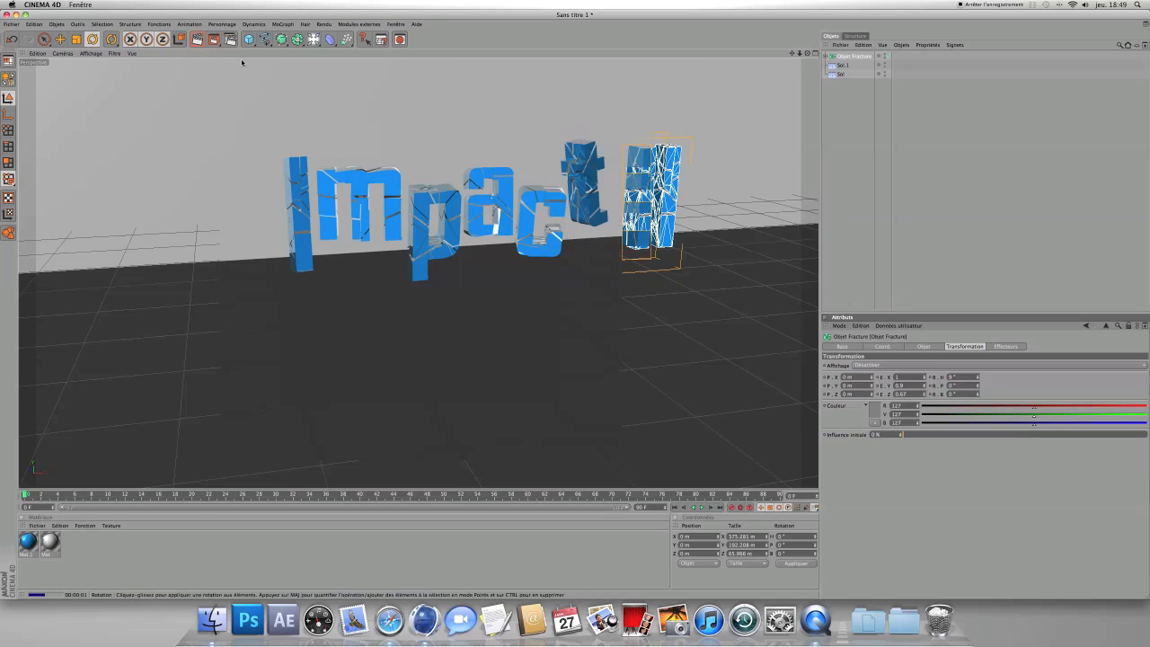
click(465, 128)
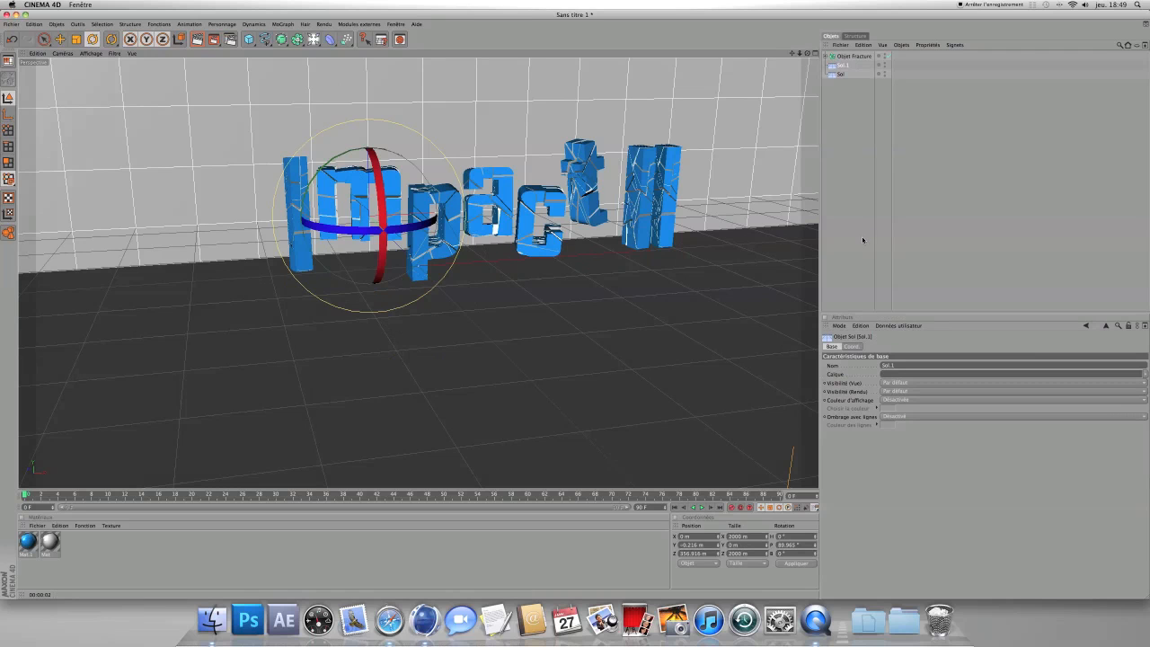
click(854, 159)
Step: Add a MoGraph simple effector to the Fracture object and set its Y position parameter to 0 m
click(854, 56)
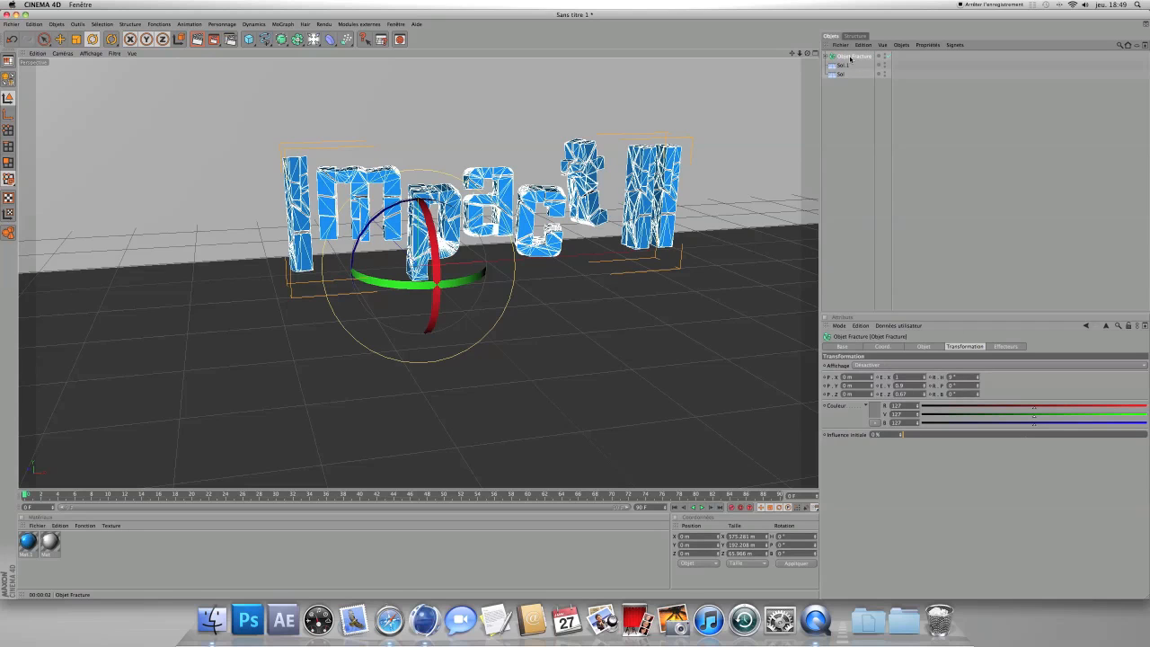
click(280, 24)
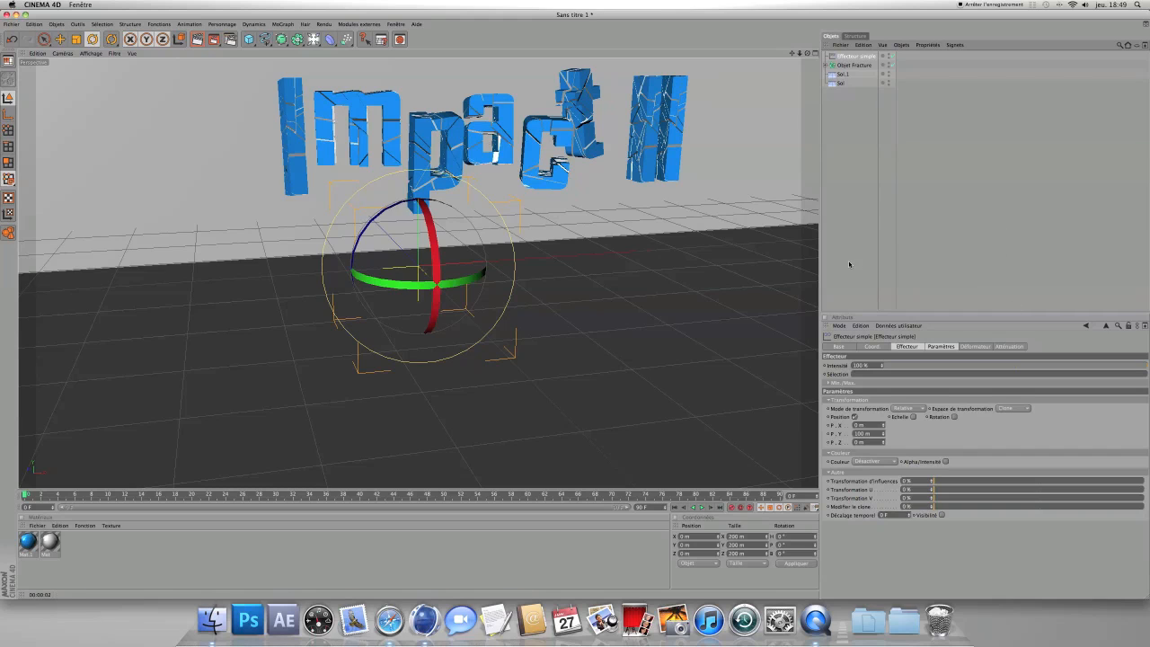
click(951, 347)
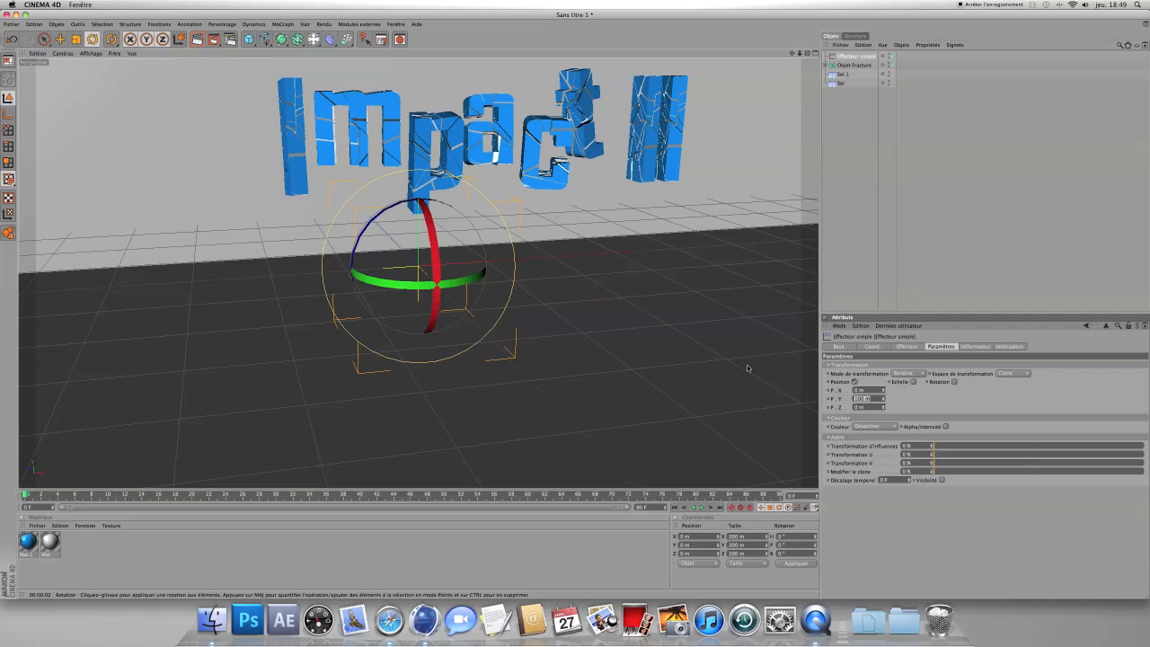
text(0)
key(Return)
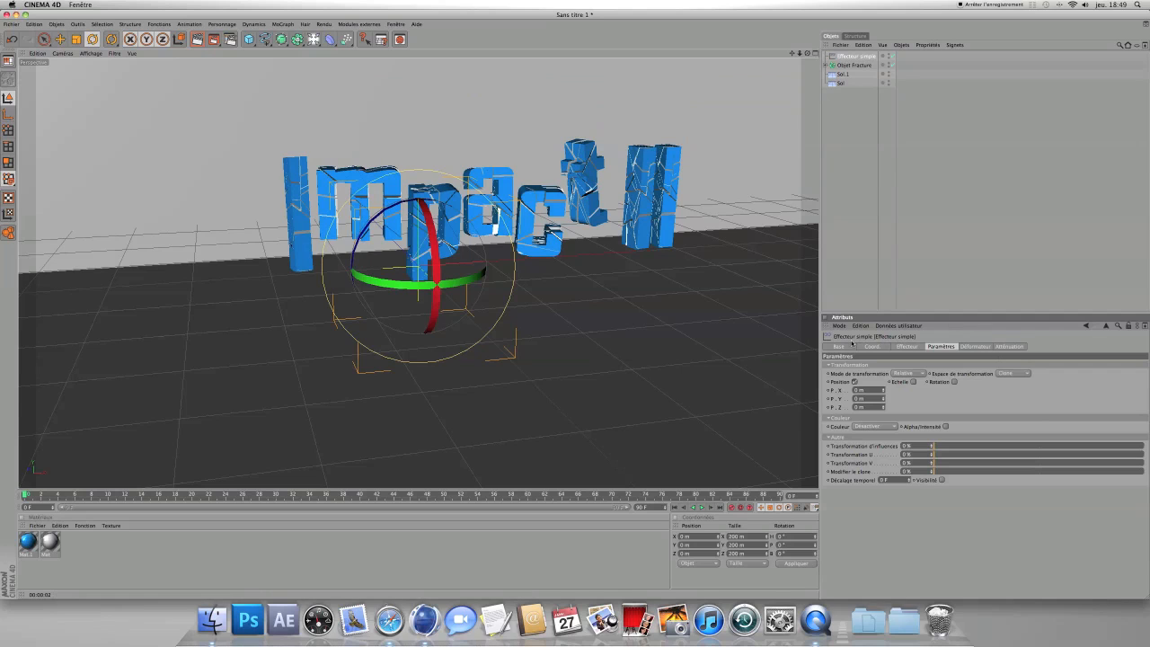
Step: Set the simple effector's heading rotation to 90° in its coordinates
click(881, 348)
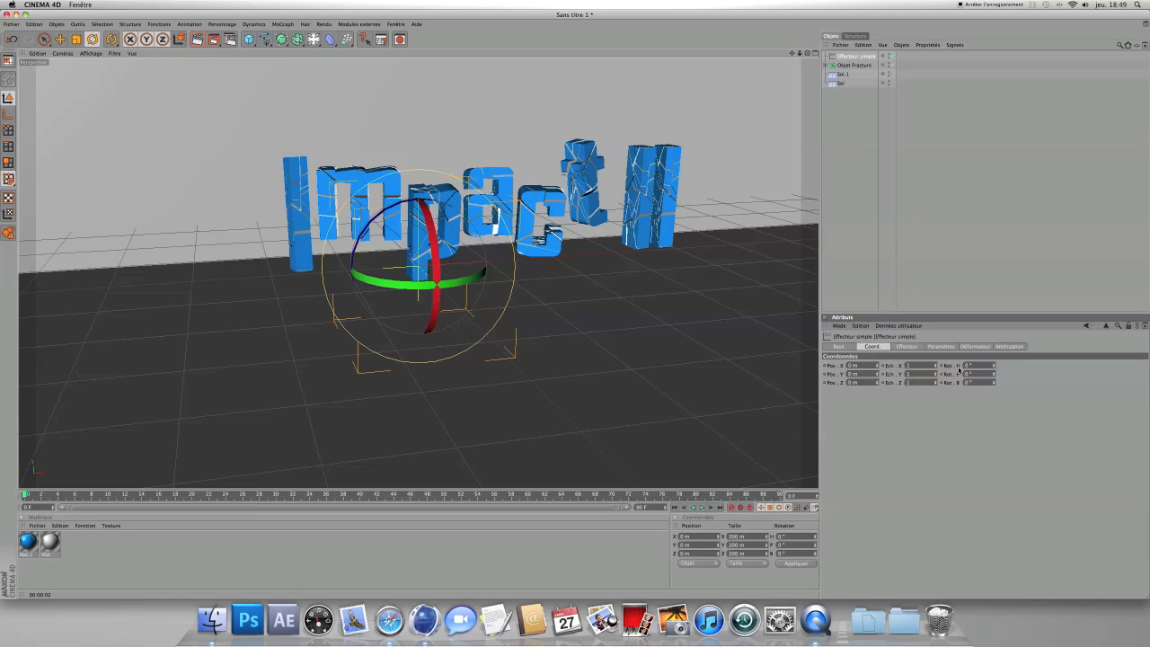
double_click(970, 366)
text(1)
text(0)
key(Return)
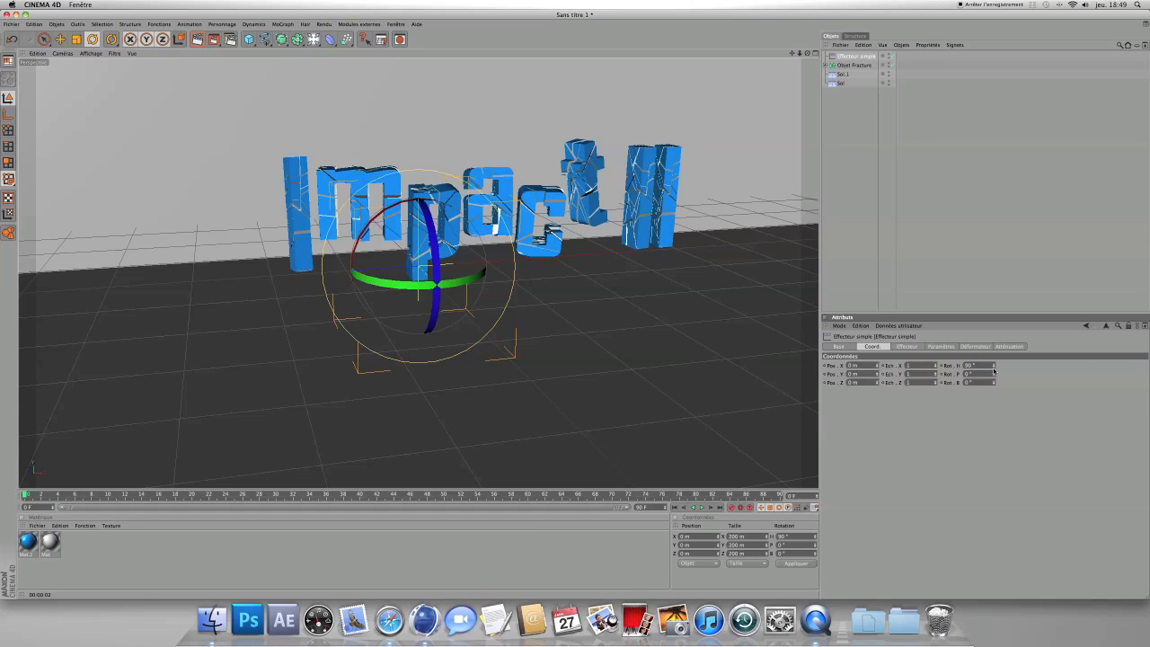
Step: Give the simple effector a linear falloff shape and set the falloff to 100 %
click(1011, 347)
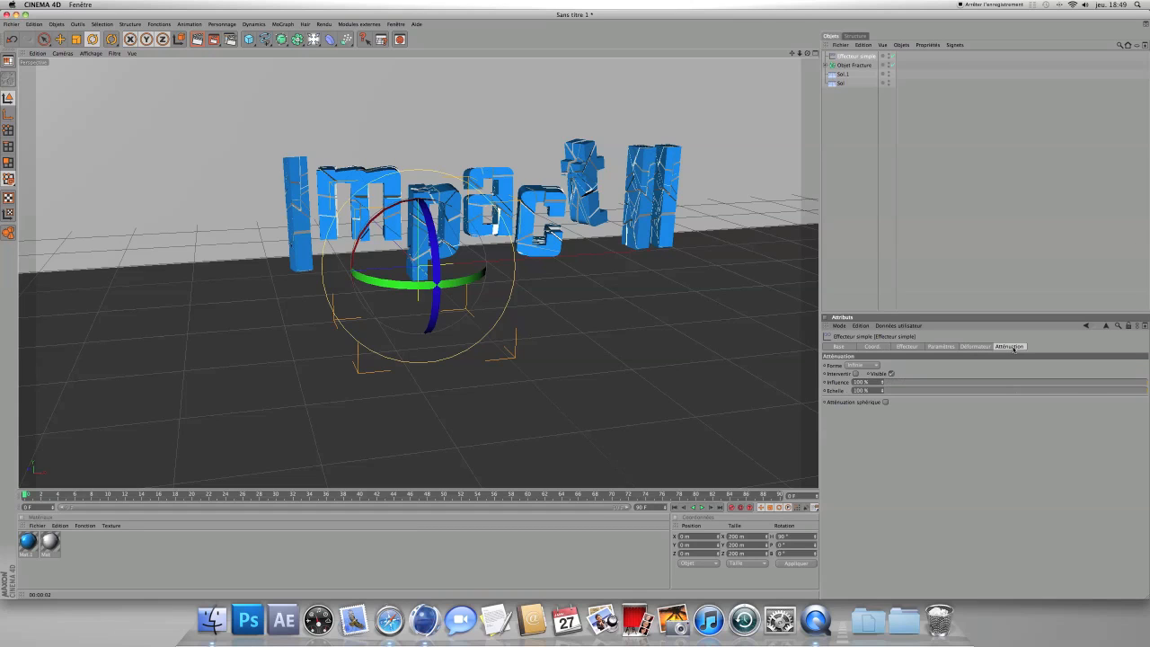
click(870, 364)
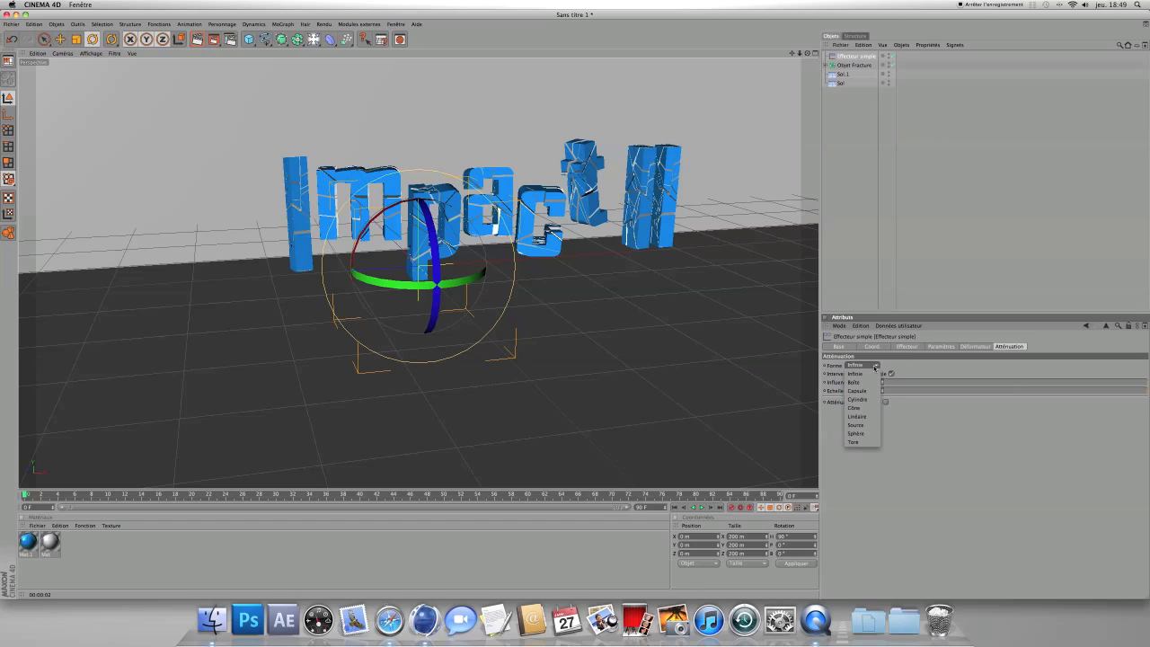
click(858, 417)
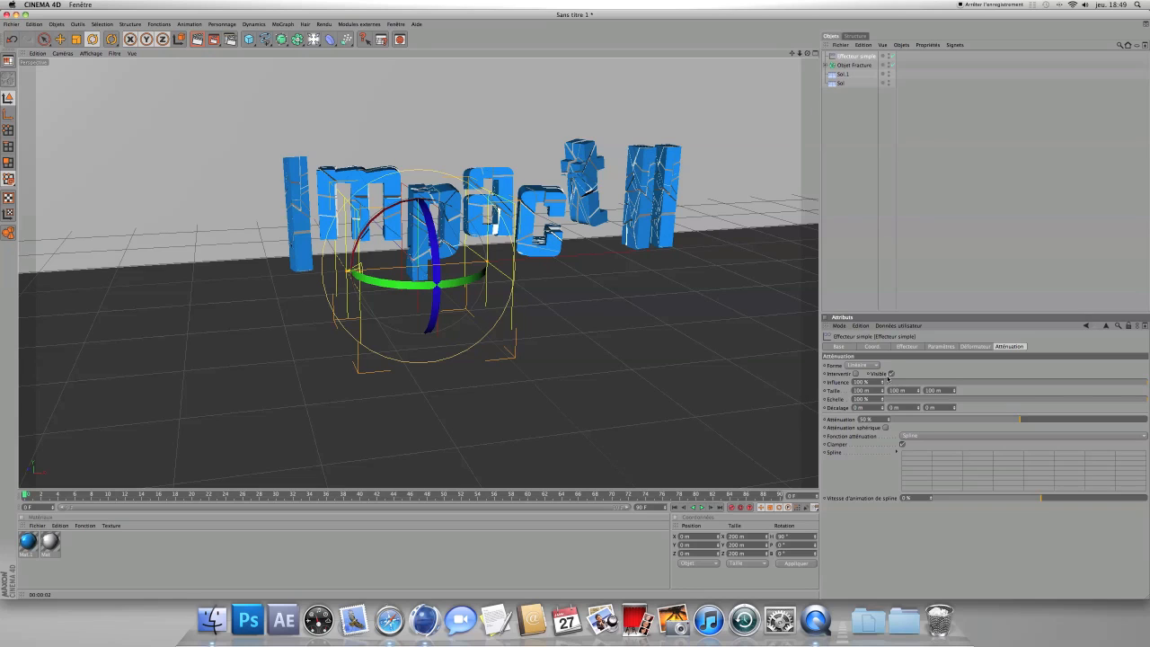
drag(889, 419, 888, 375)
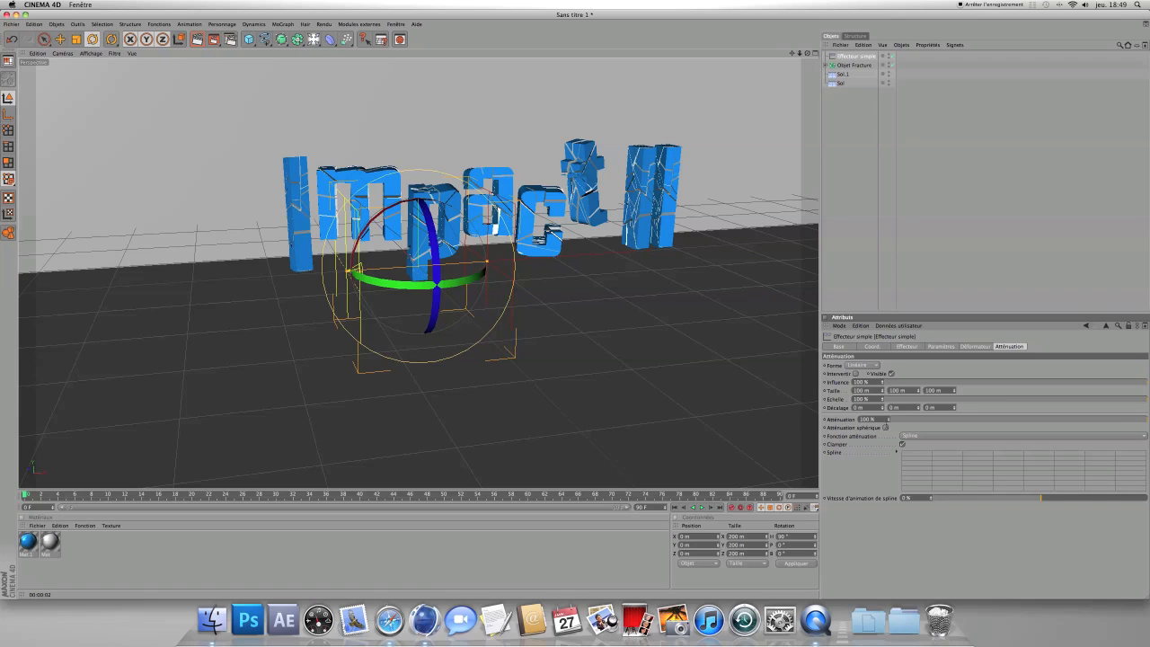
Step: Set the simple effector's transformation mode to Absolute and enable its uniform scale and rotation parameters
click(906, 347)
click(938, 347)
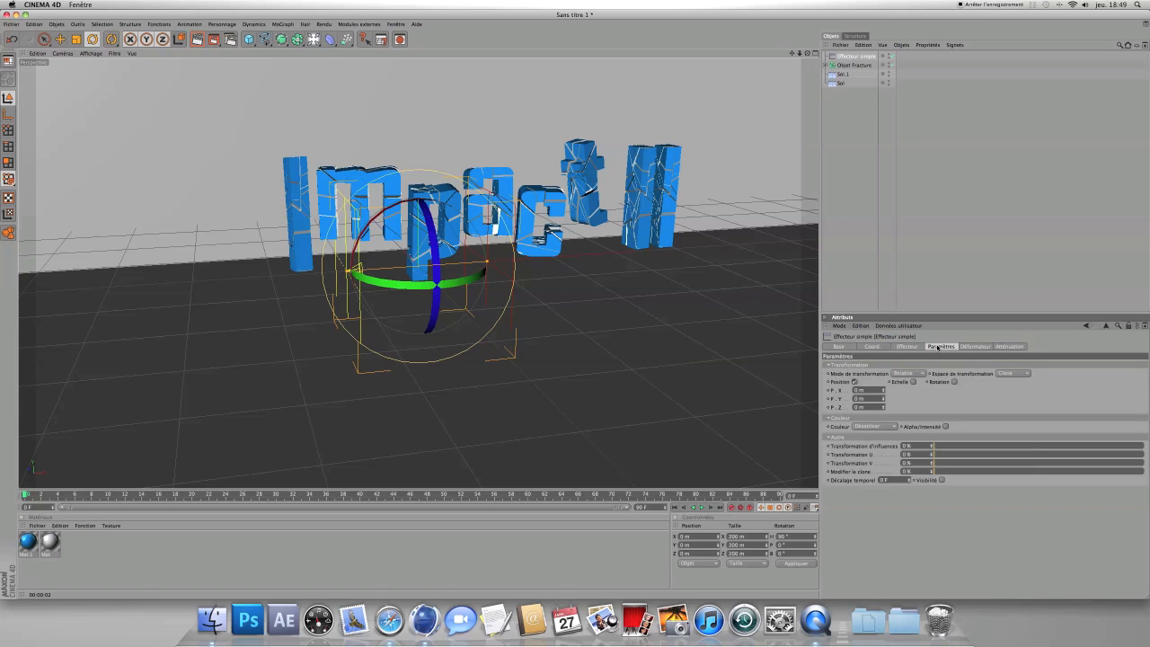
click(904, 374)
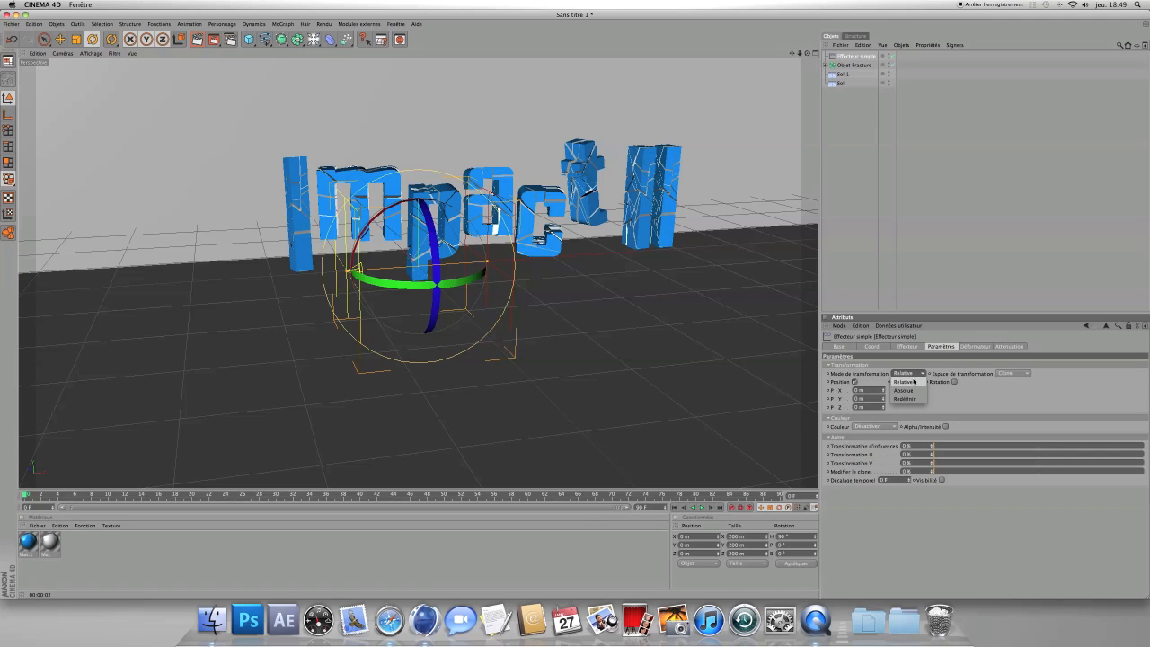
click(911, 389)
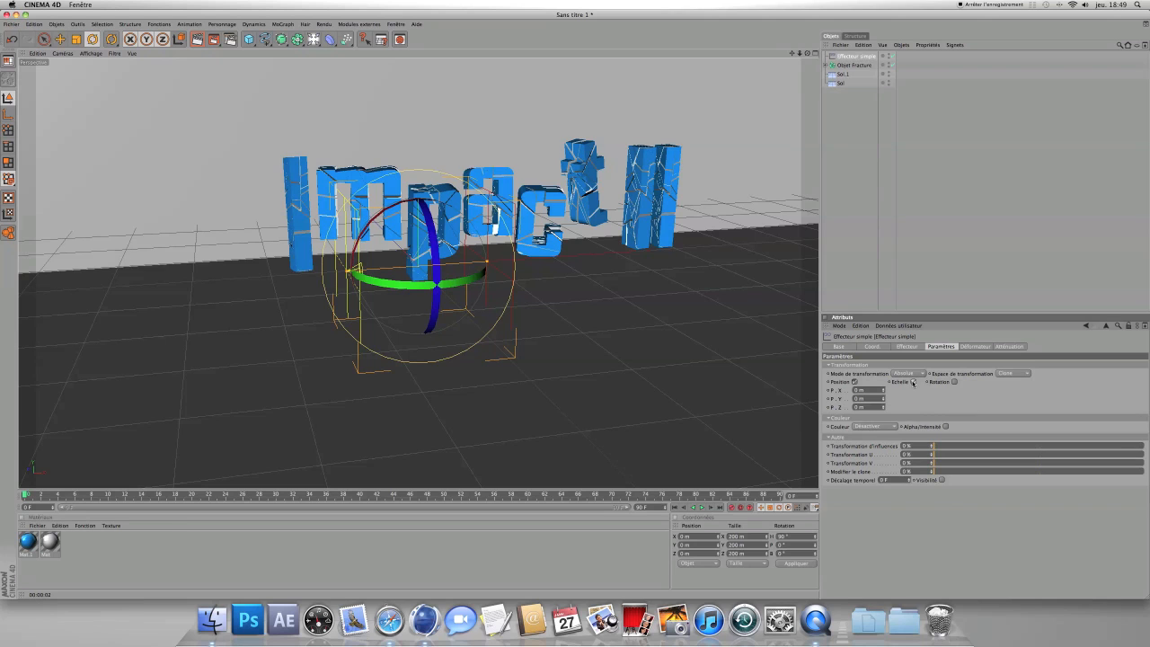
click(913, 382)
click(937, 416)
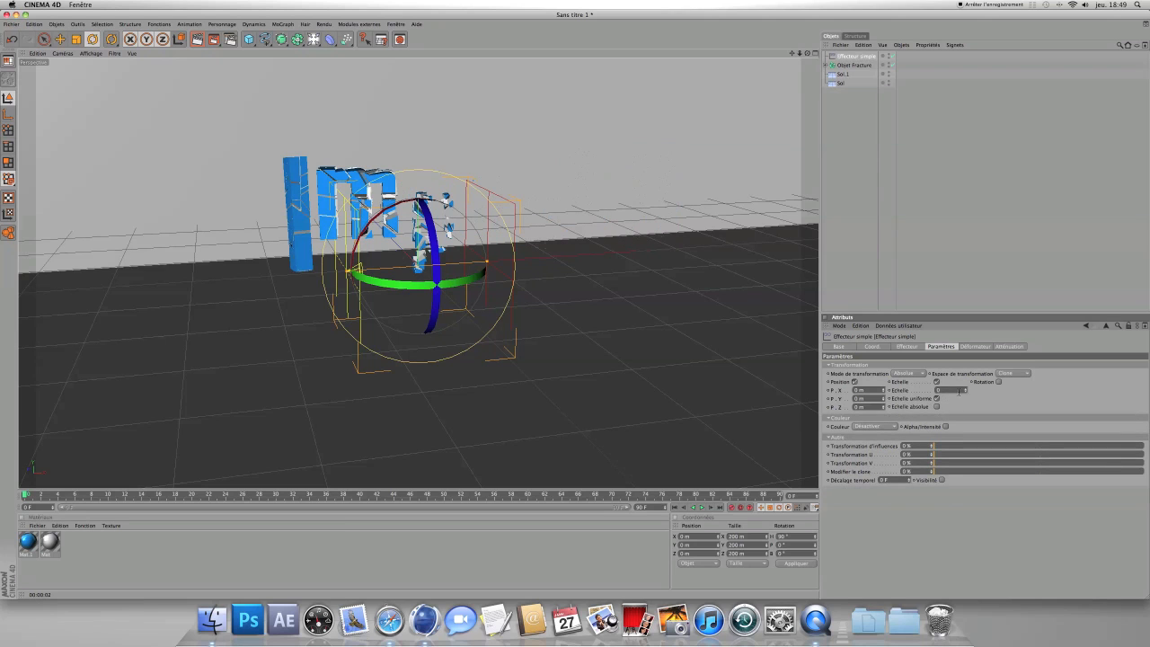
click(998, 382)
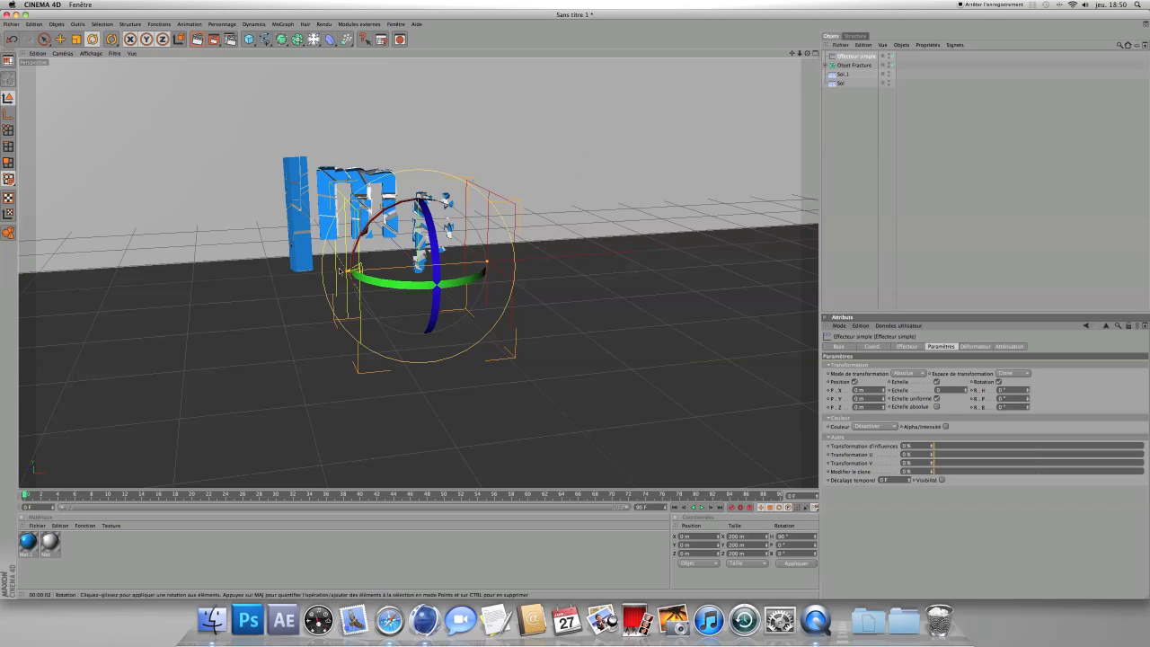
Step: Move the simple effector in front of the first letter, to about X -387 m, and set its scale parameter to 1.2
key(e)
drag(326, 272, 3, 293)
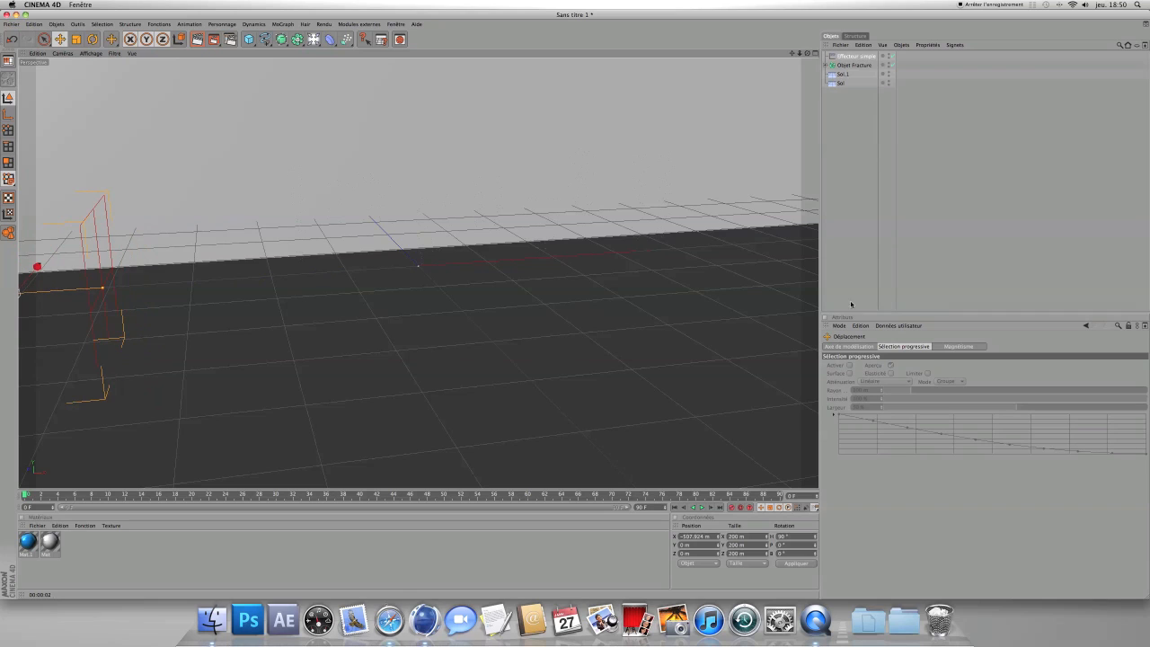
click(858, 57)
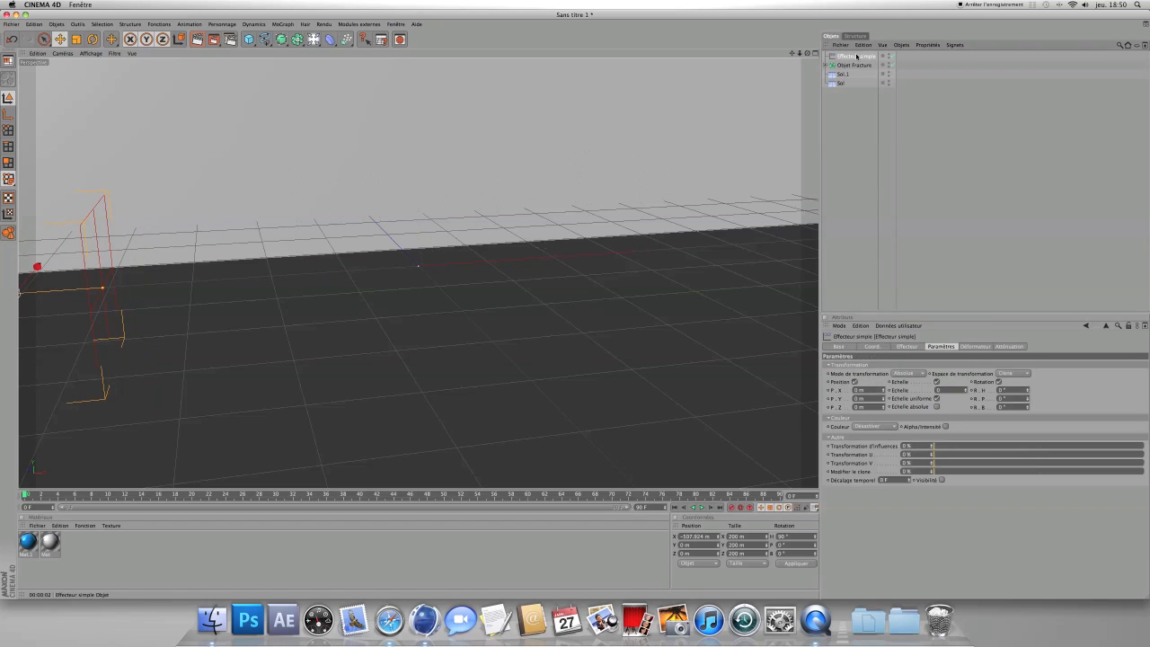
drag(966, 392, 967, 339)
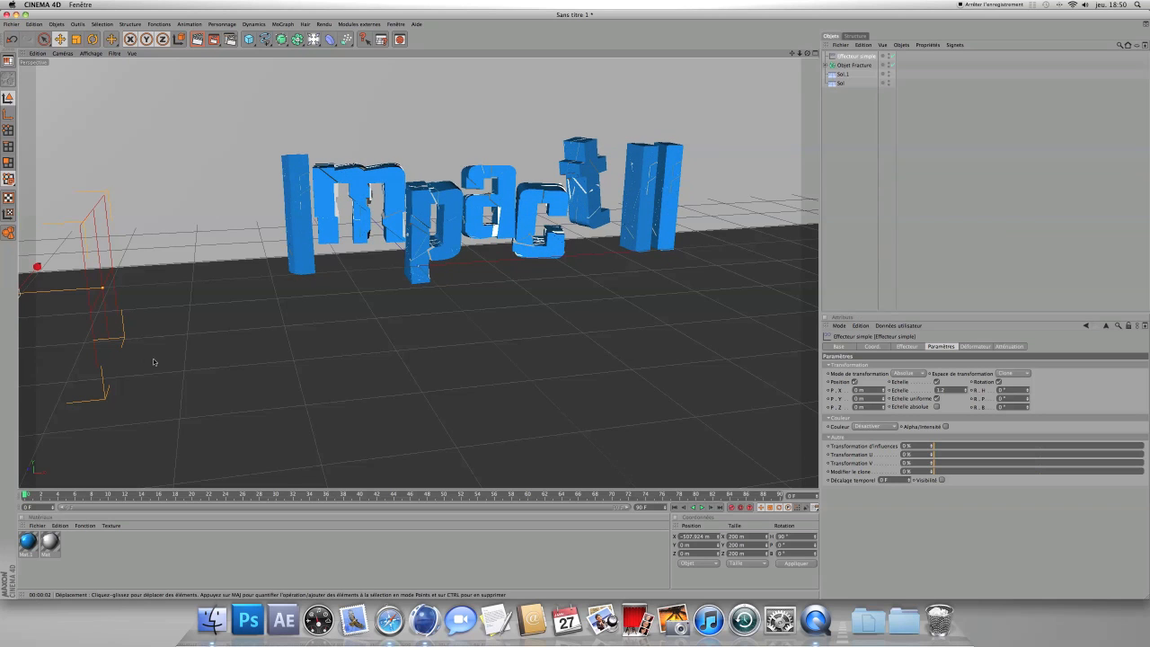
scroll(154, 362, down, 3)
drag(40, 295, 188, 283)
drag(568, 306, 539, 326)
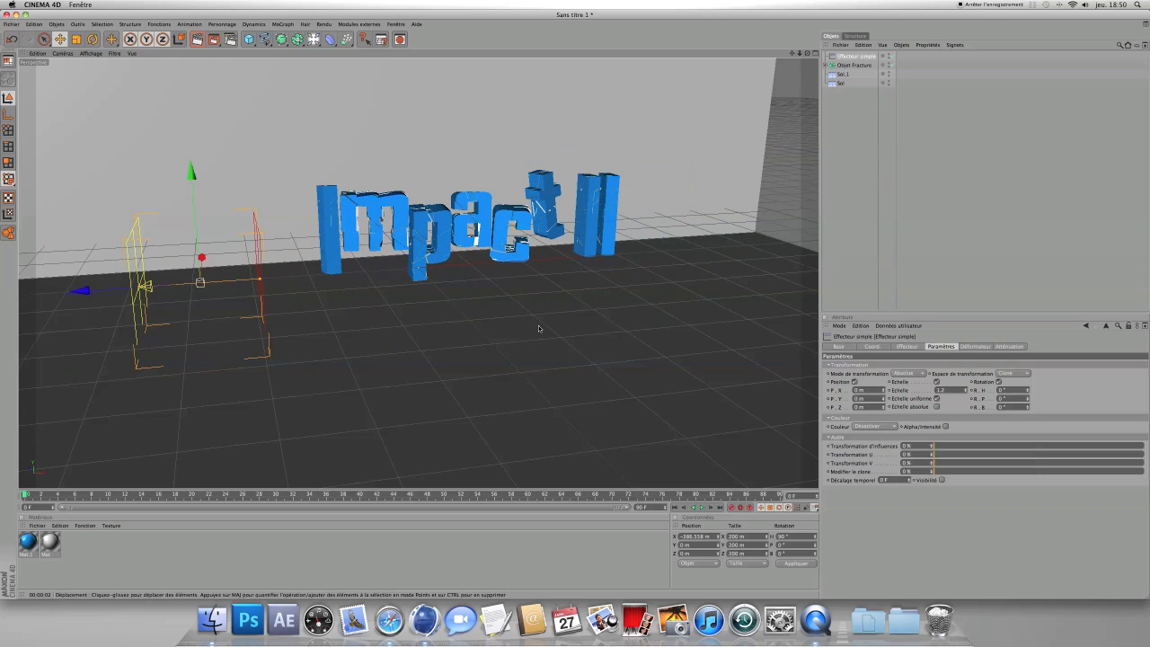
Step: Scatter the pieces by changing the effector's scale, setting its Y position to -125 m and its rotation to H -783°, P 751°, B -940°
mouse_move(966, 390)
mouse_down()
mouse_move(965, 407)
mouse_move(965, 390)
mouse_up()
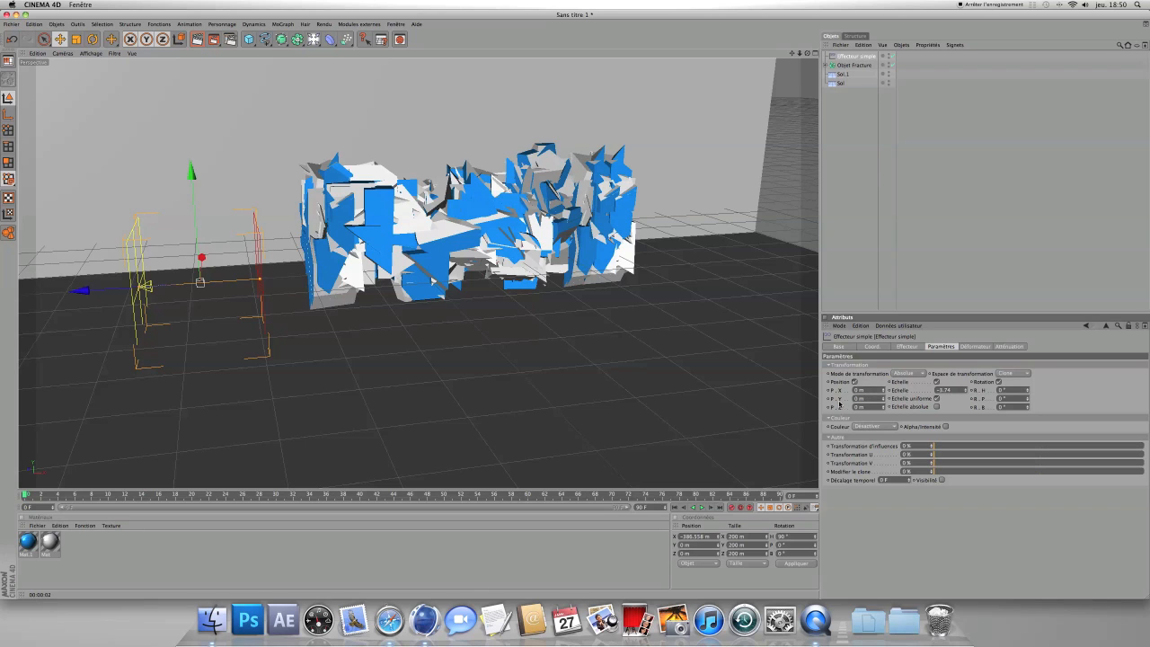
drag(885, 399, 884, 459)
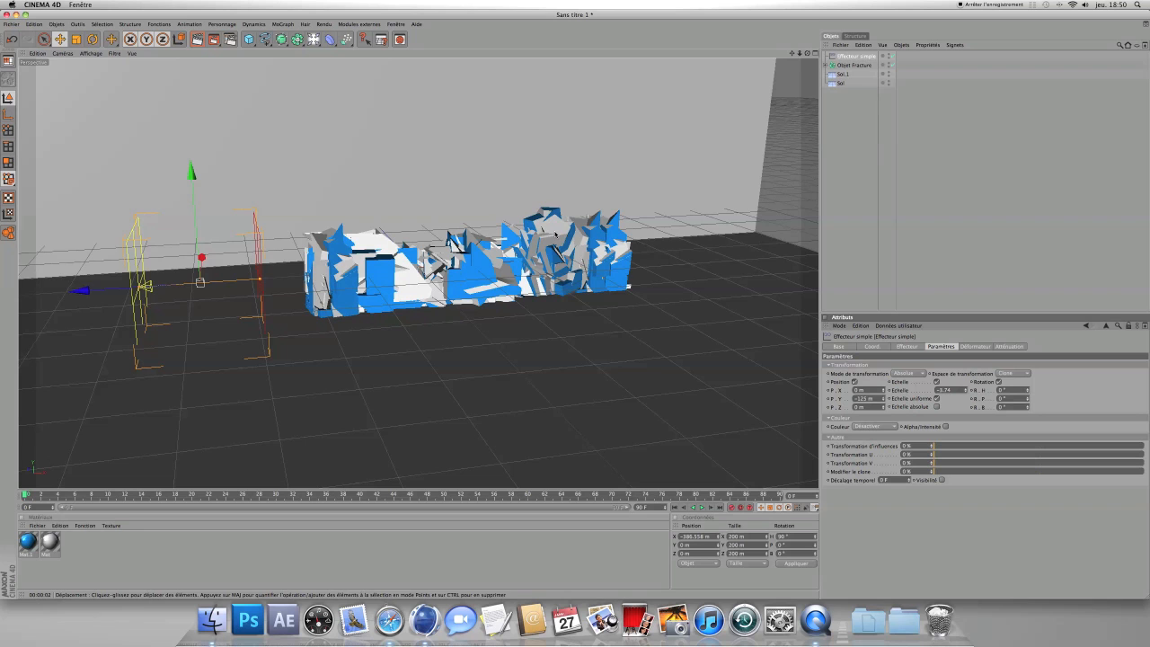
drag(1028, 392, 1029, 404)
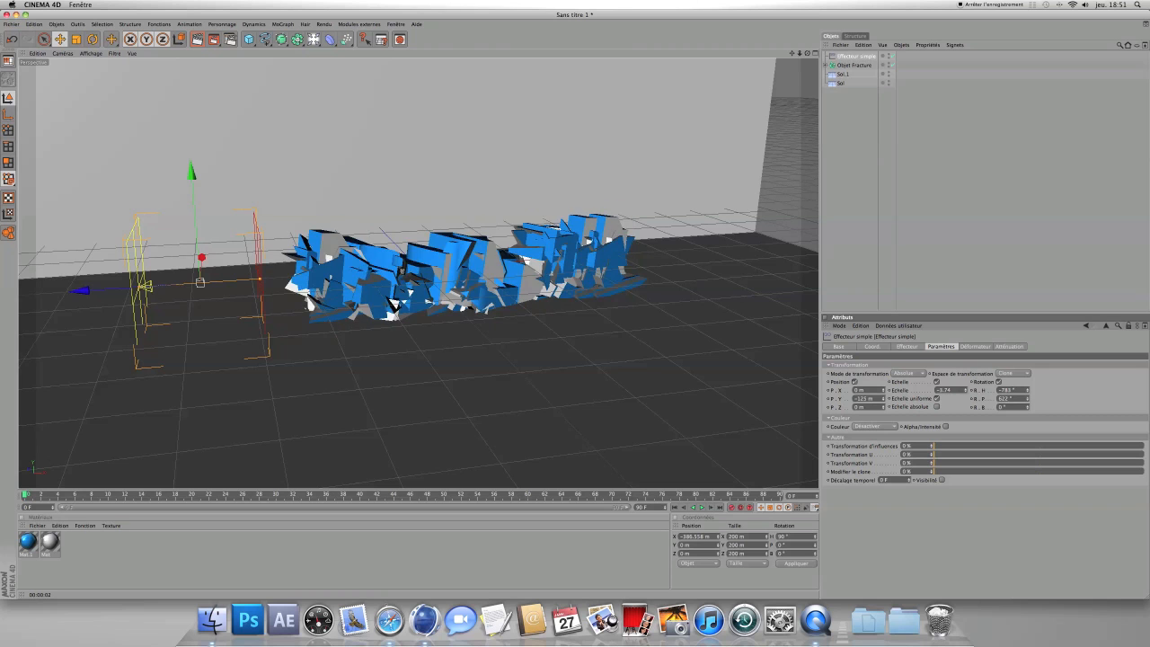
drag(1028, 398, 1024, 431)
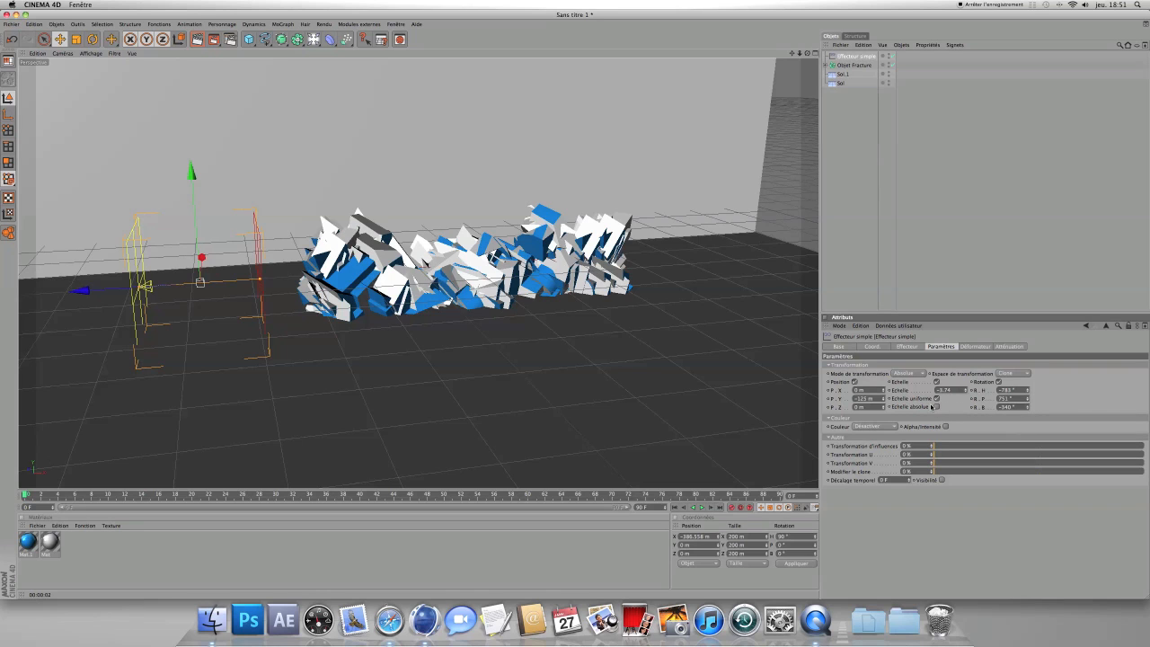
Step: Render a preview of the scattered pieces in the view and reselect the simple effector
click(197, 39)
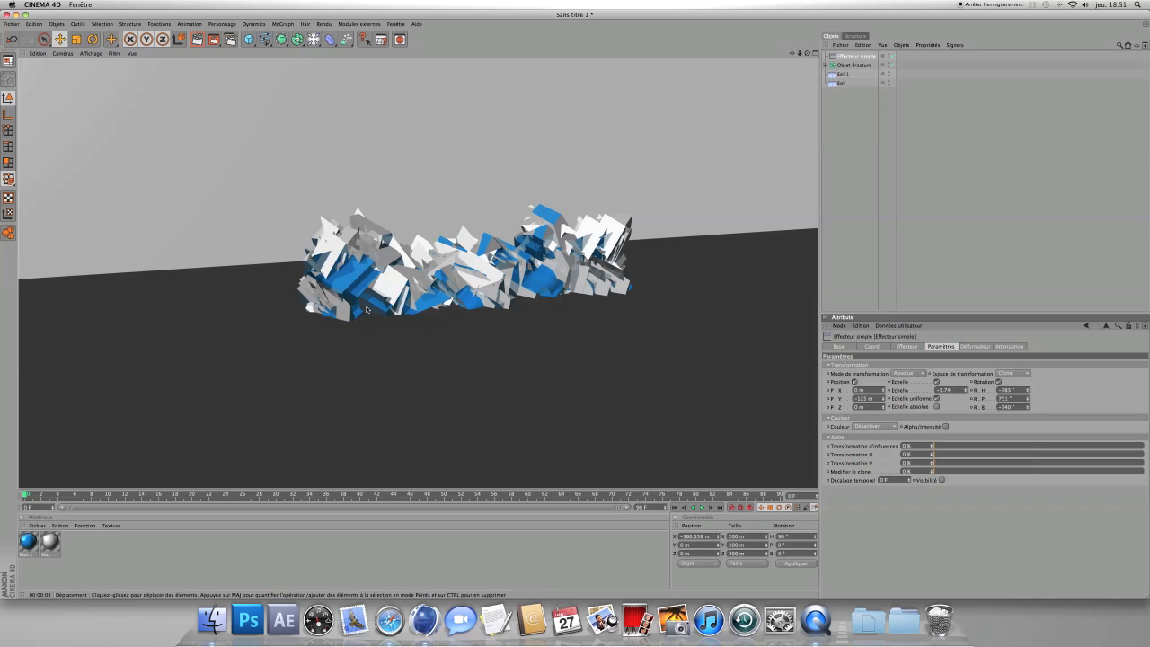
click(361, 335)
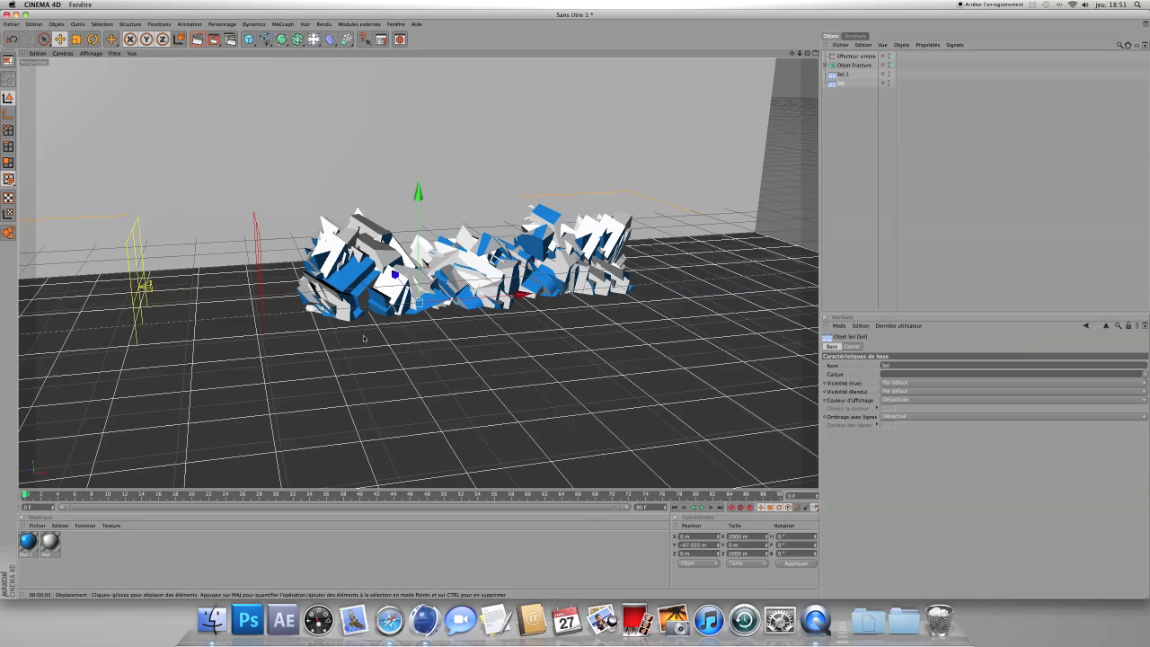
click(854, 124)
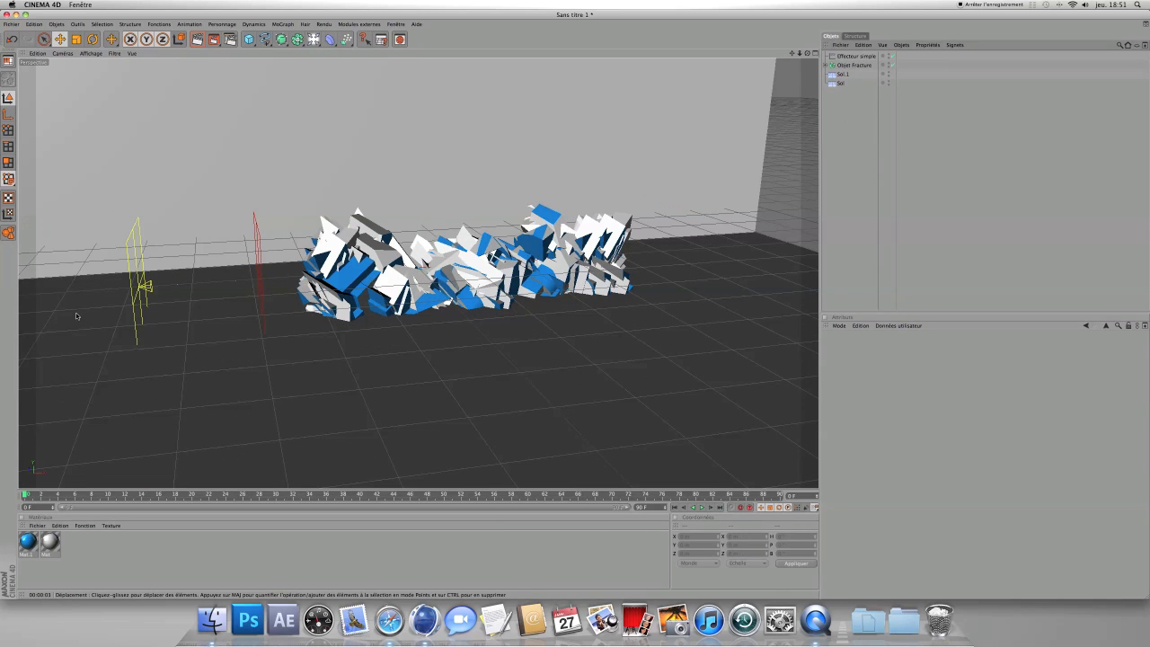
click(138, 334)
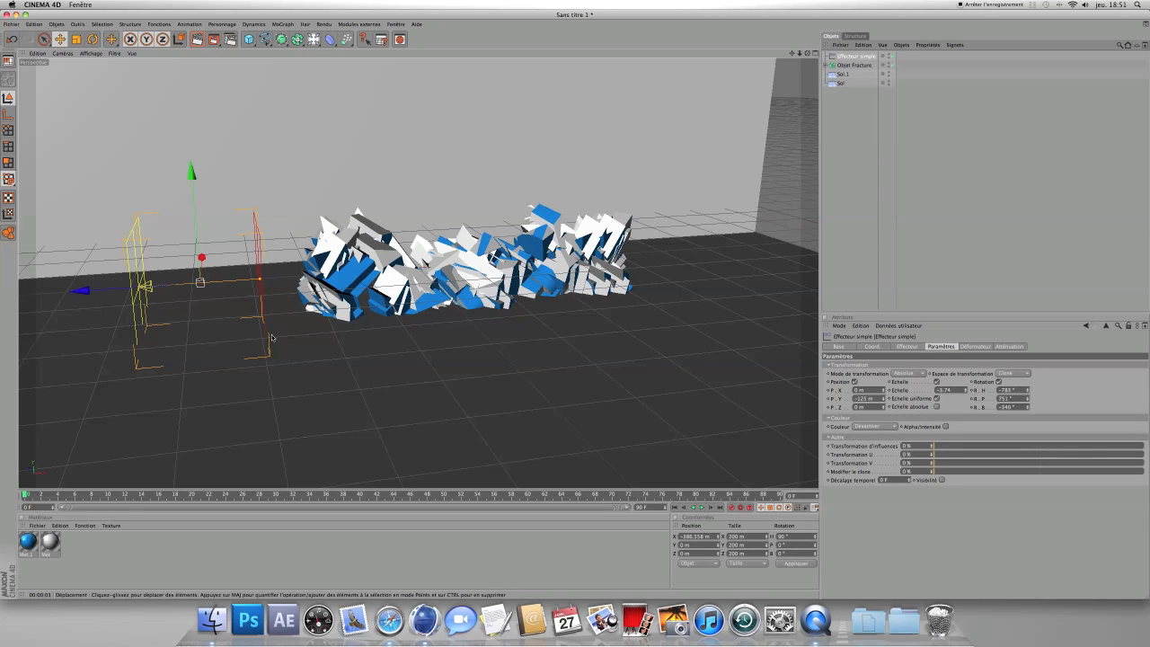
Step: Set the animation's end frame to 250 and extend the visible timeline range to the full length
scroll(511, 419, down, 1)
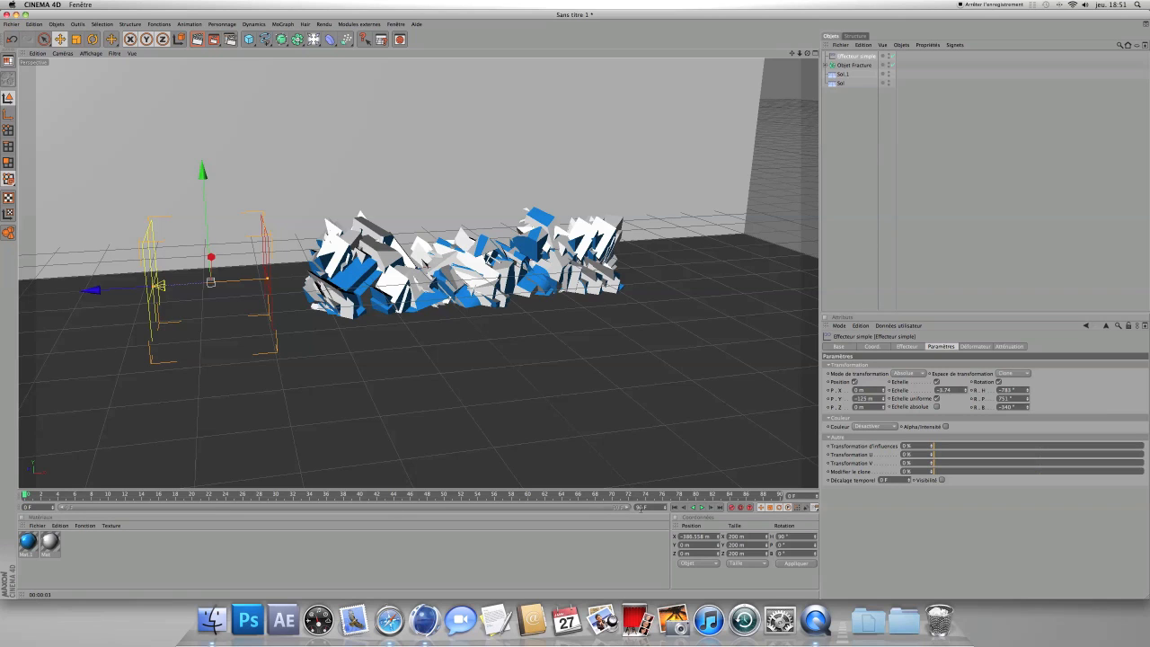
drag(653, 508, 628, 507)
key(BackSpace)
text(250)
key(Return)
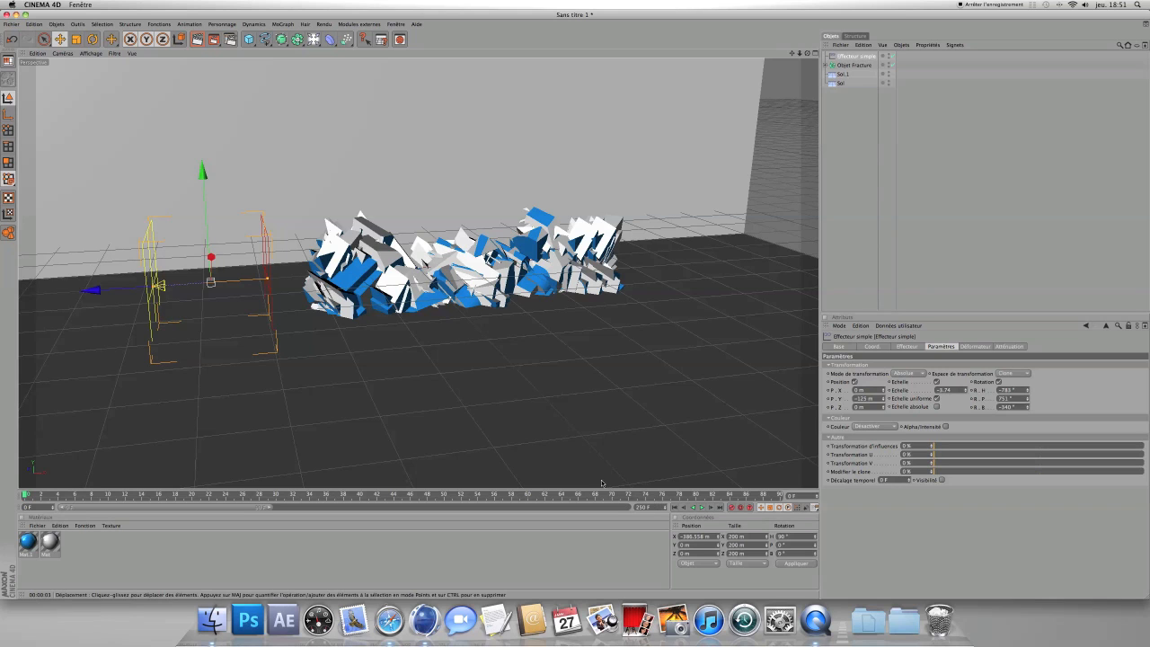
drag(270, 510, 646, 511)
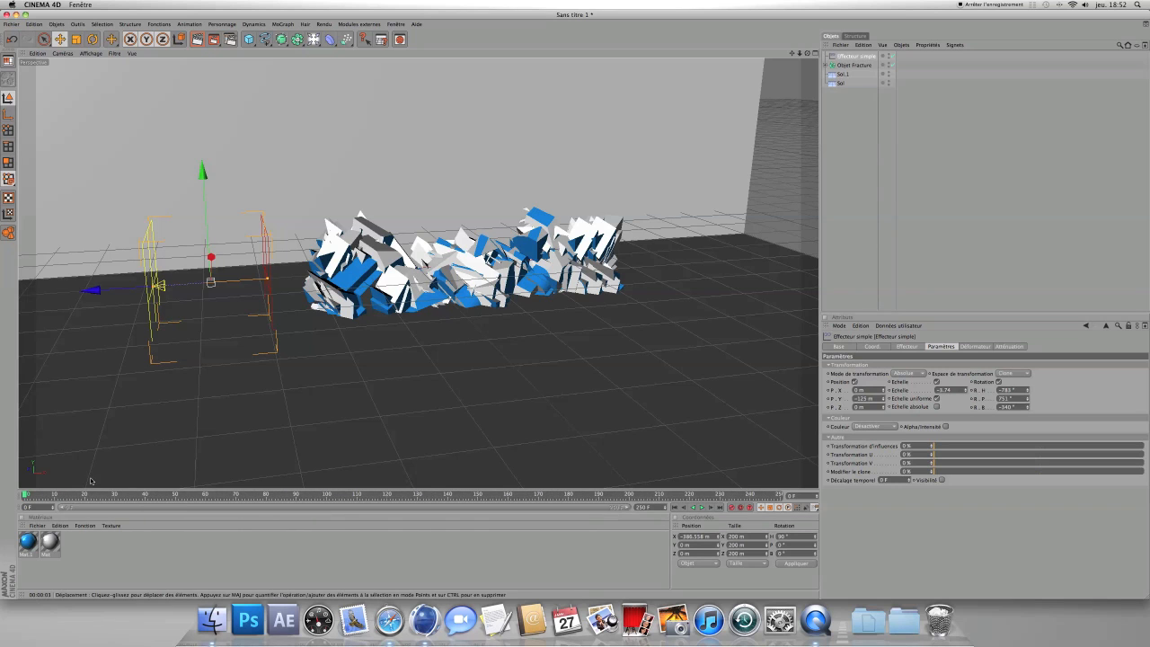
Step: Keyframe the effector moving from before the letters at frame 0 to about X 714 m at frame 250, and play the animation
drag(97, 290, 43, 293)
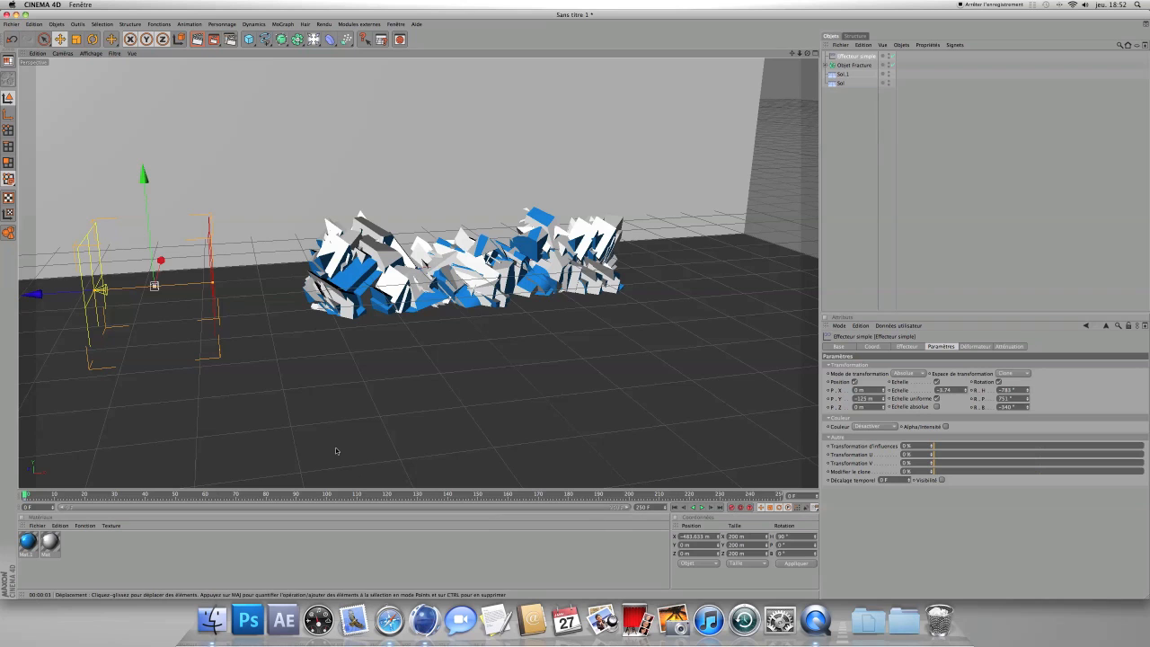
drag(35, 297, 46, 295)
drag(27, 495, 781, 497)
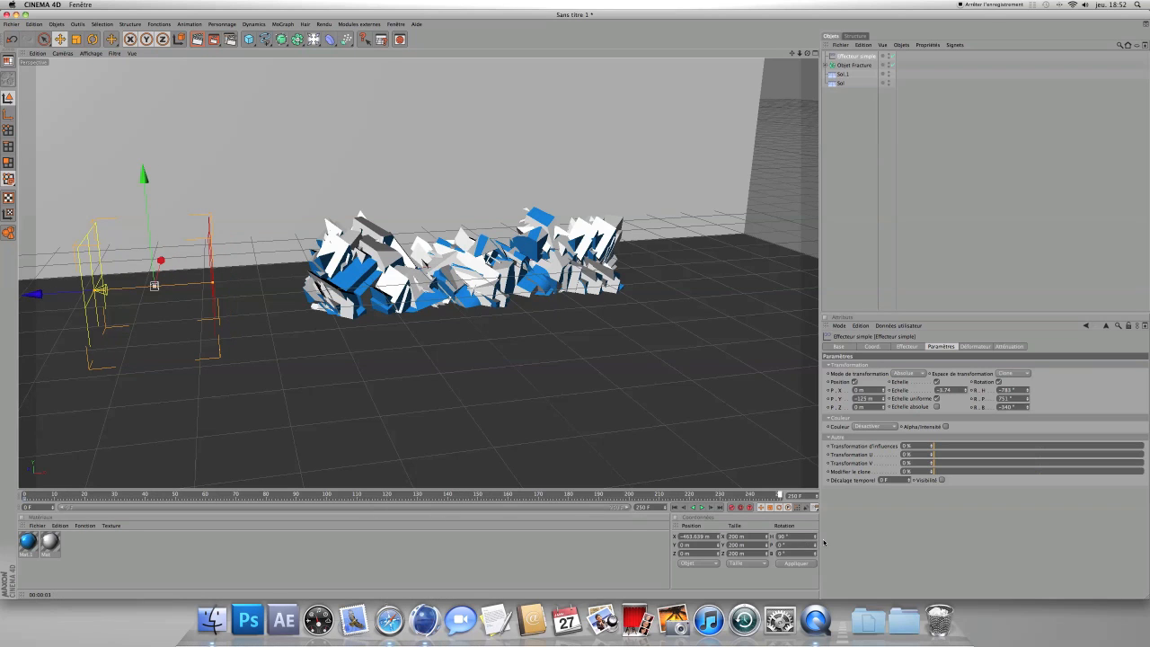
drag(33, 295, 640, 253)
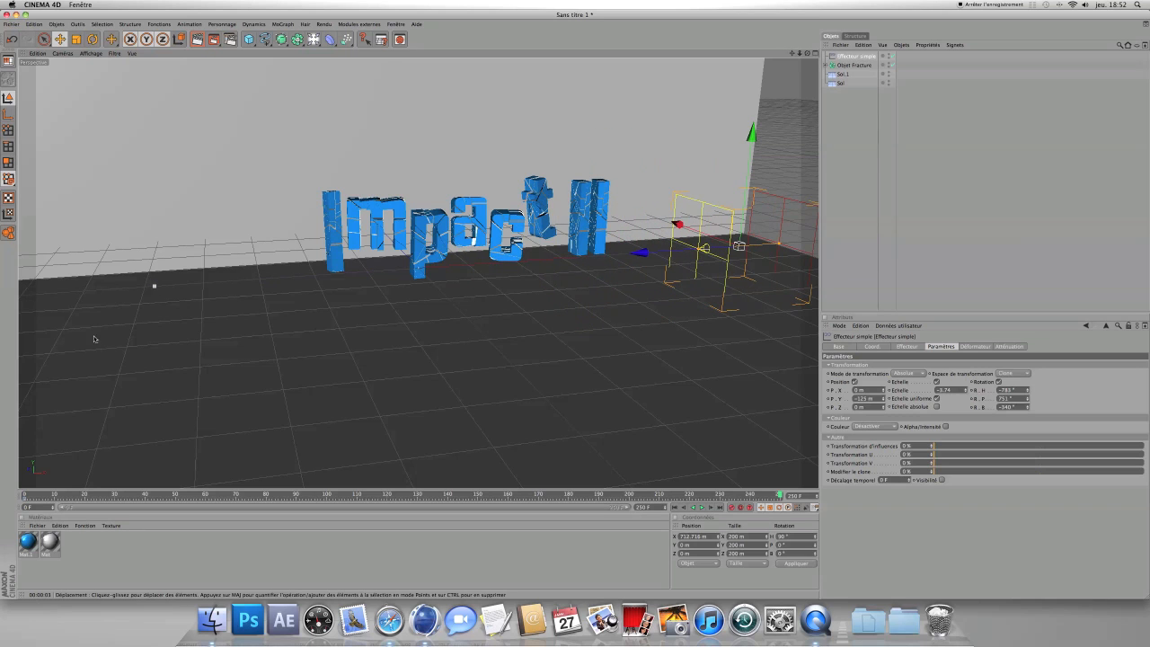
click(730, 507)
click(703, 507)
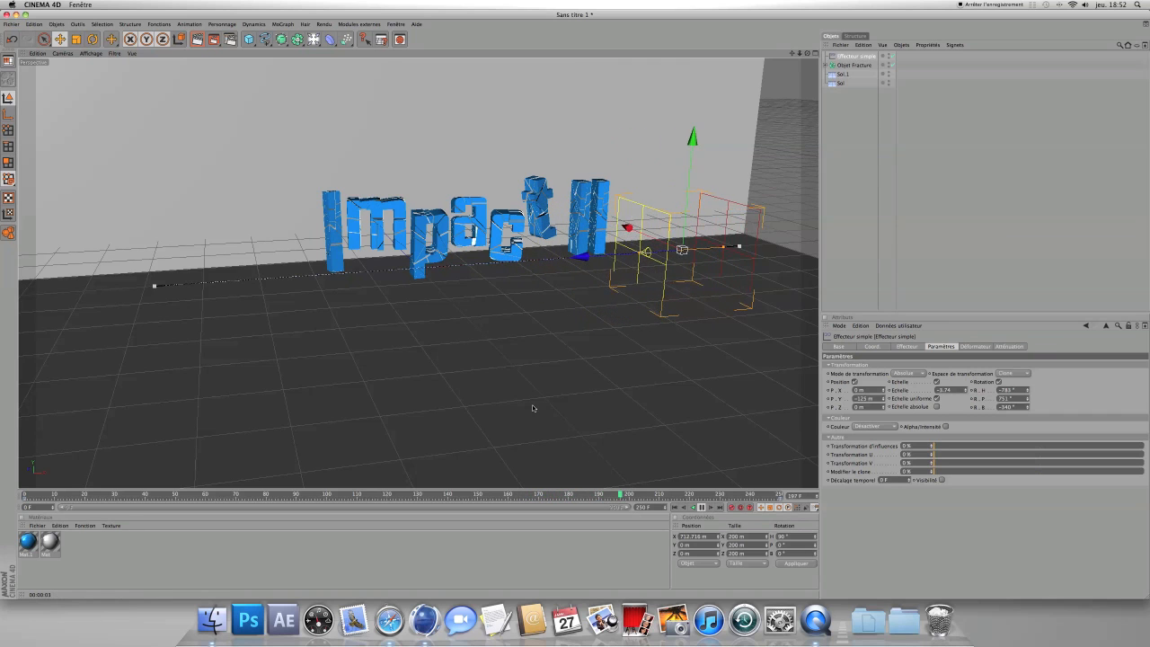
click(565, 349)
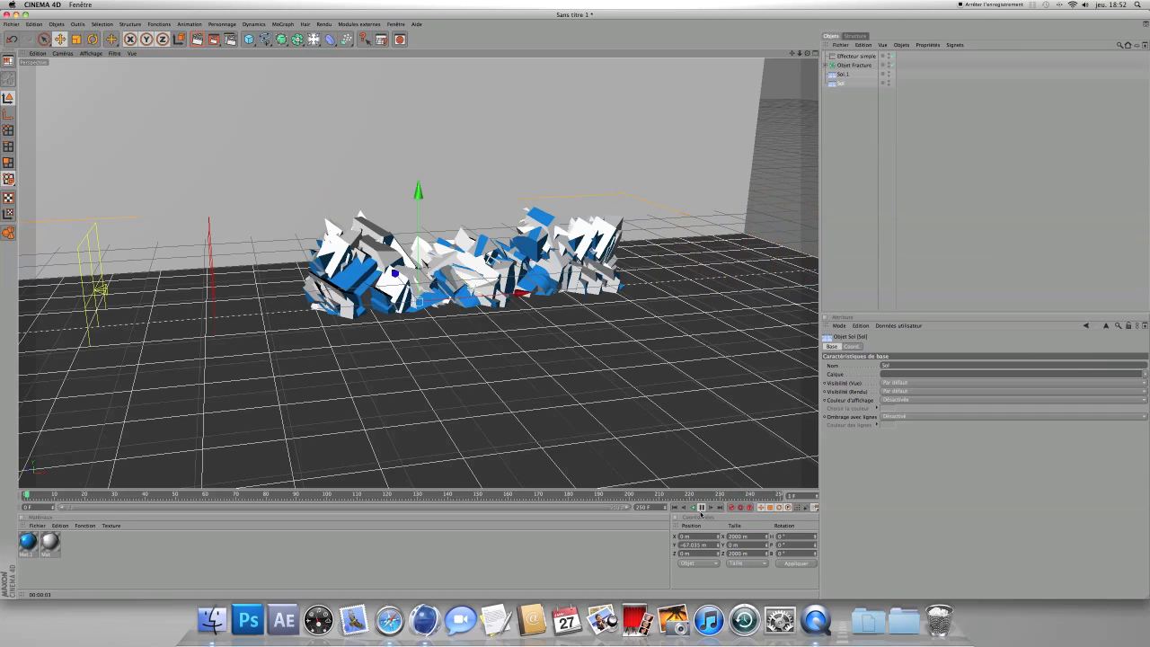
Step: Add a light to the scene and place it above and in front of the letters, at about Y 367 m and Z -320 m
click(314, 38)
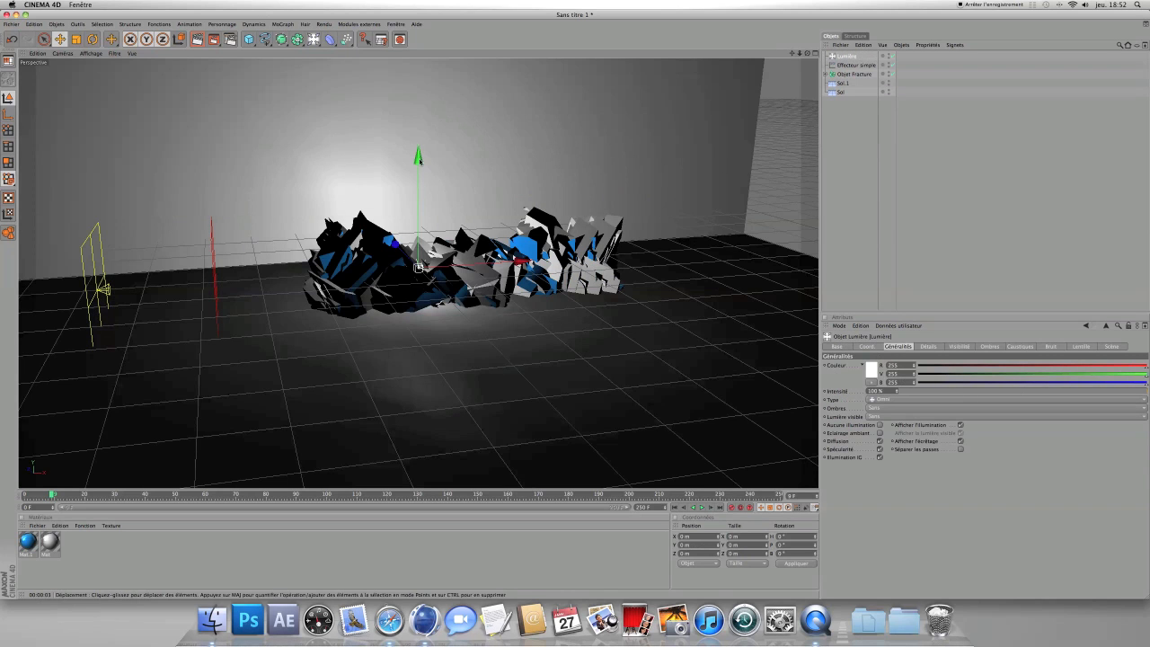
drag(420, 224, 421, 157)
scroll(422, 158, down, 5)
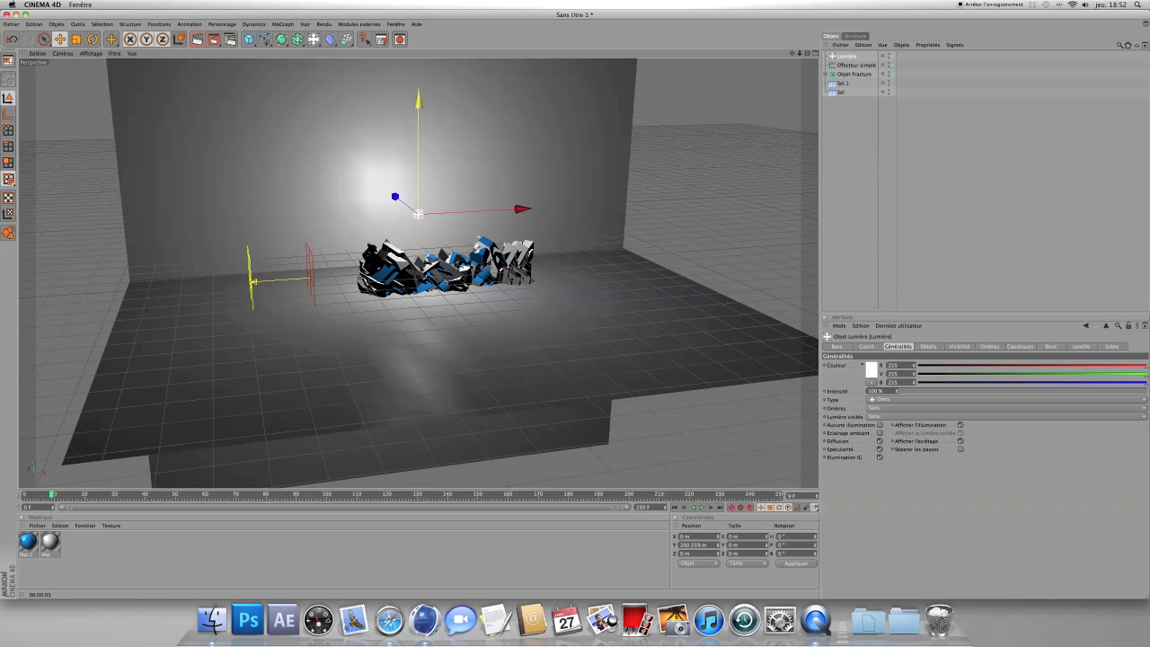
drag(409, 212, 424, 170)
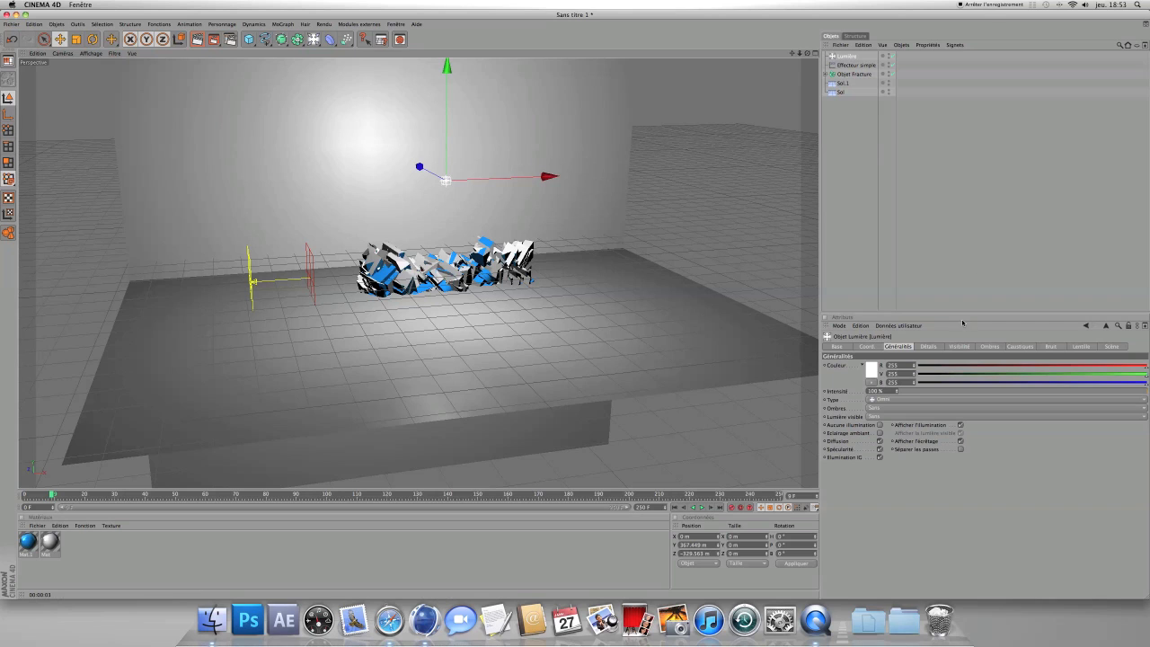
Step: Set the light's shadows to soft shadow maps (Masques d'ombres) and render previews of the view
click(990, 347)
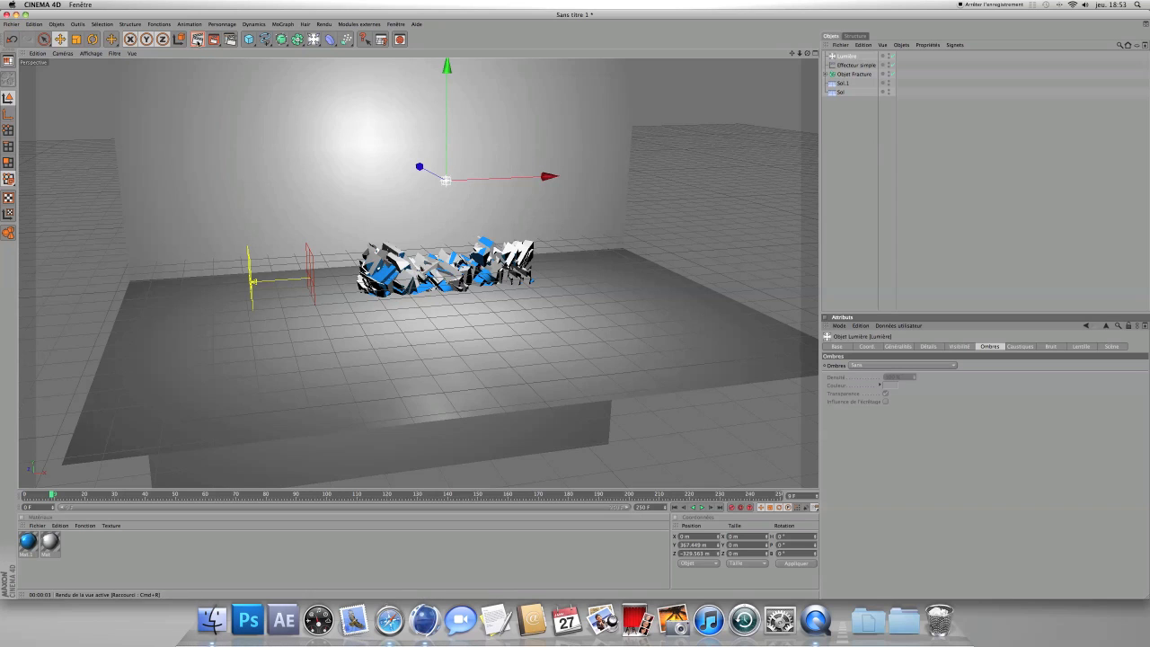
click(198, 40)
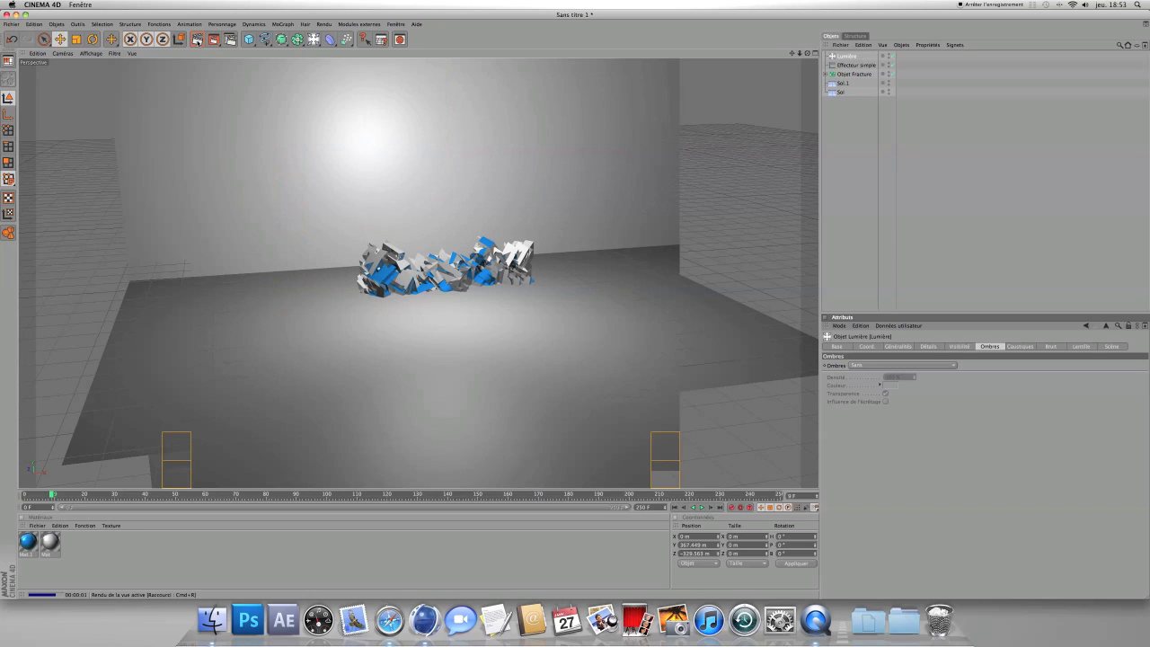
click(874, 365)
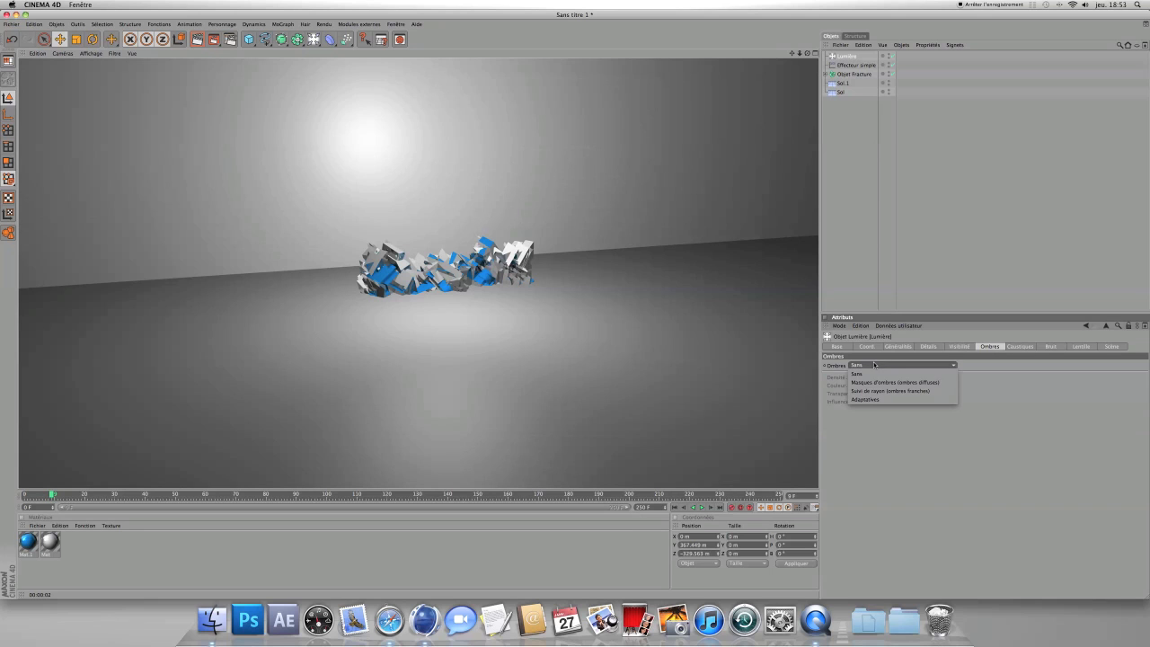
click(894, 382)
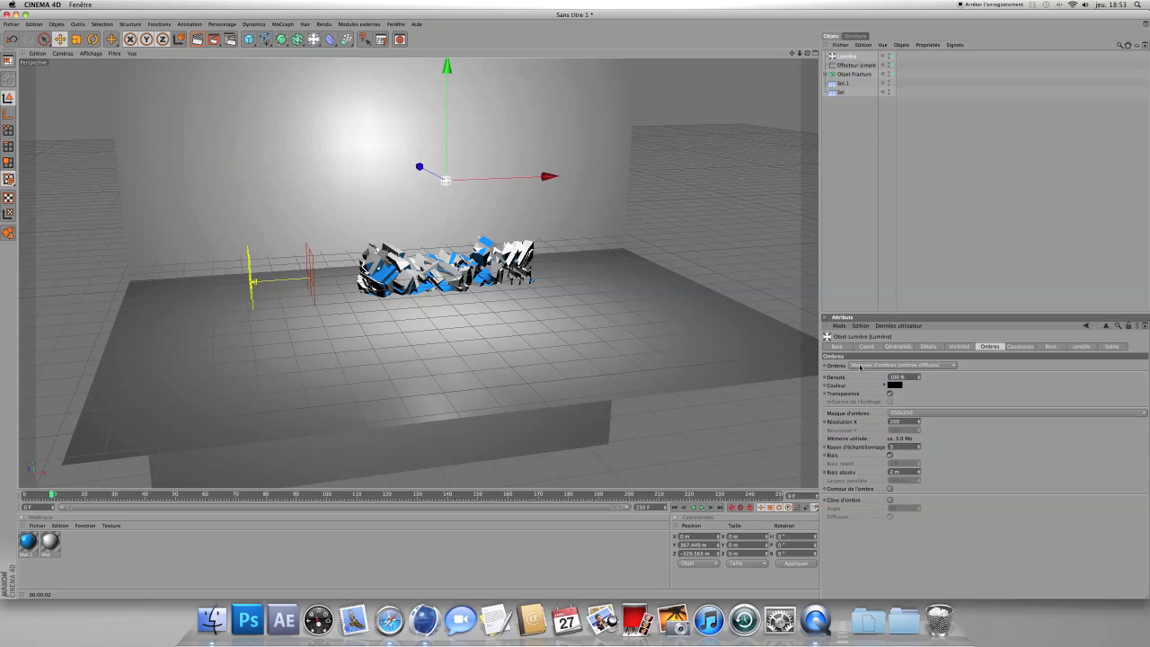
click(197, 41)
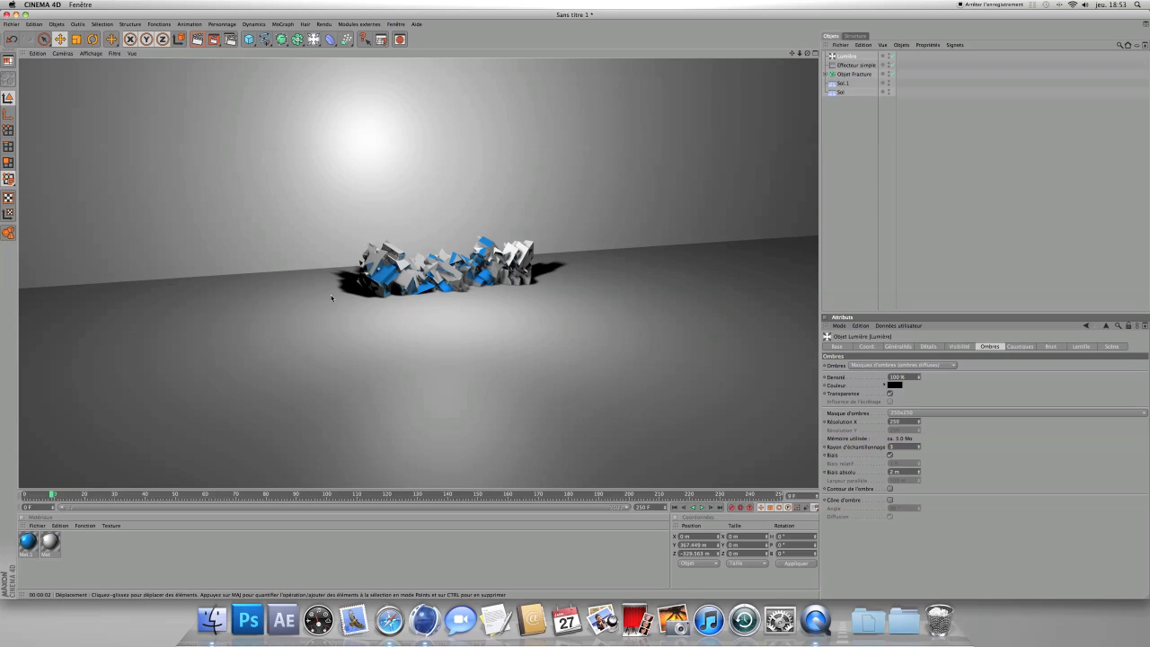
Step: Move the light higher and farther in front of the letters, to about X -133 m and Y 722 m, and render a preview
click(393, 256)
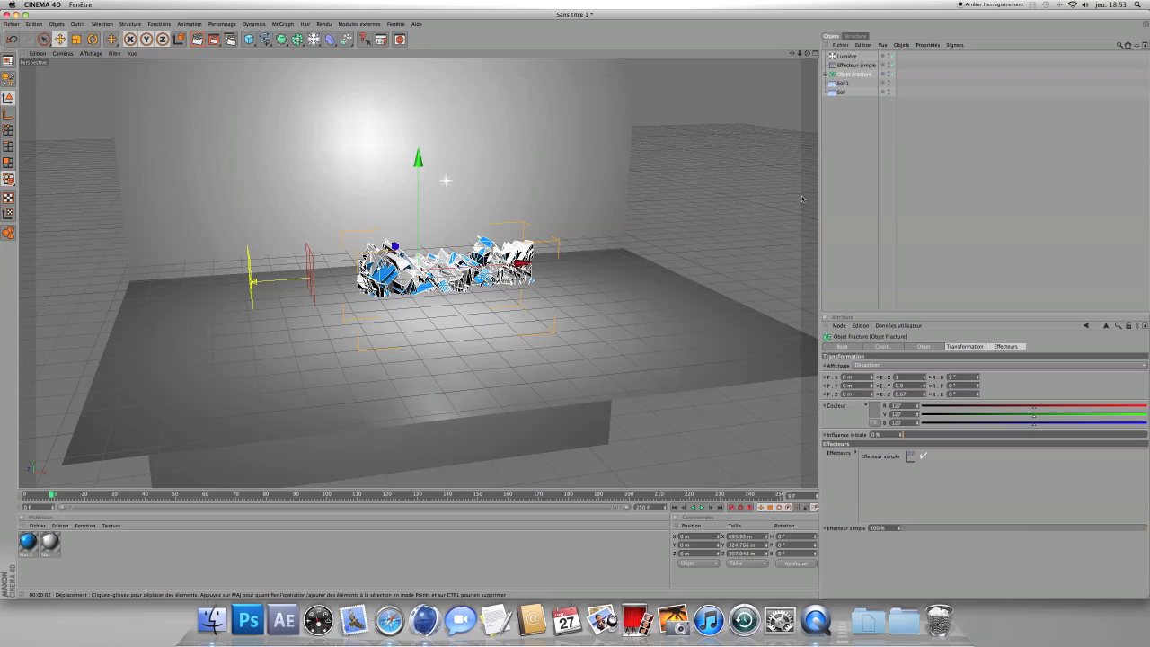
click(846, 56)
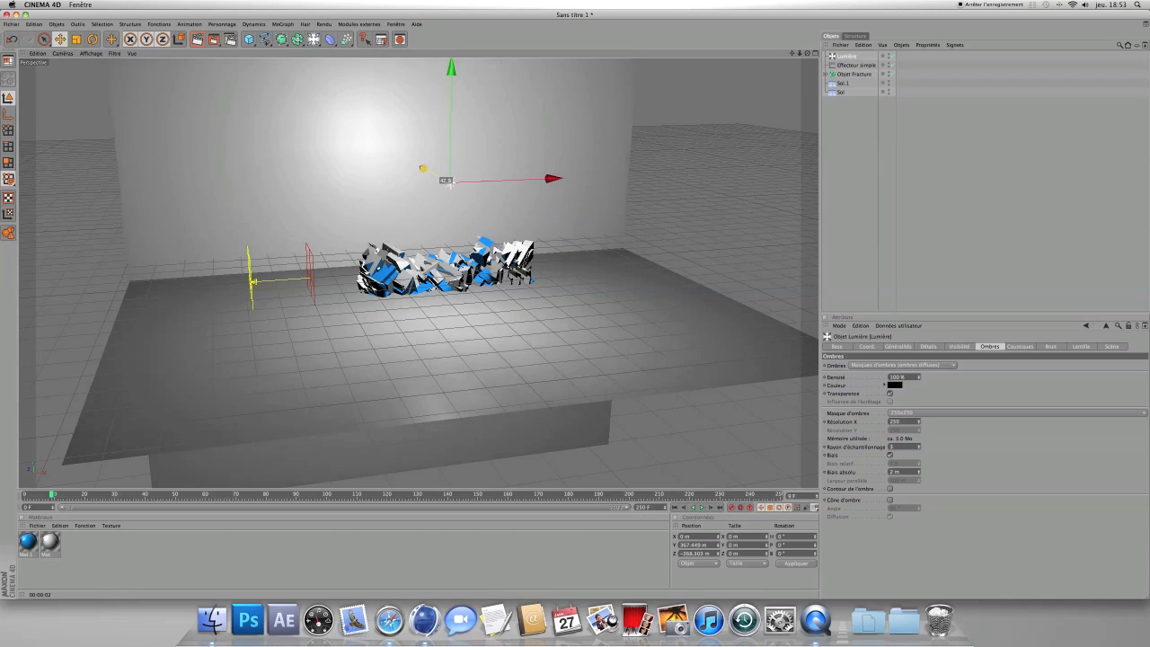
drag(564, 186, 519, 187)
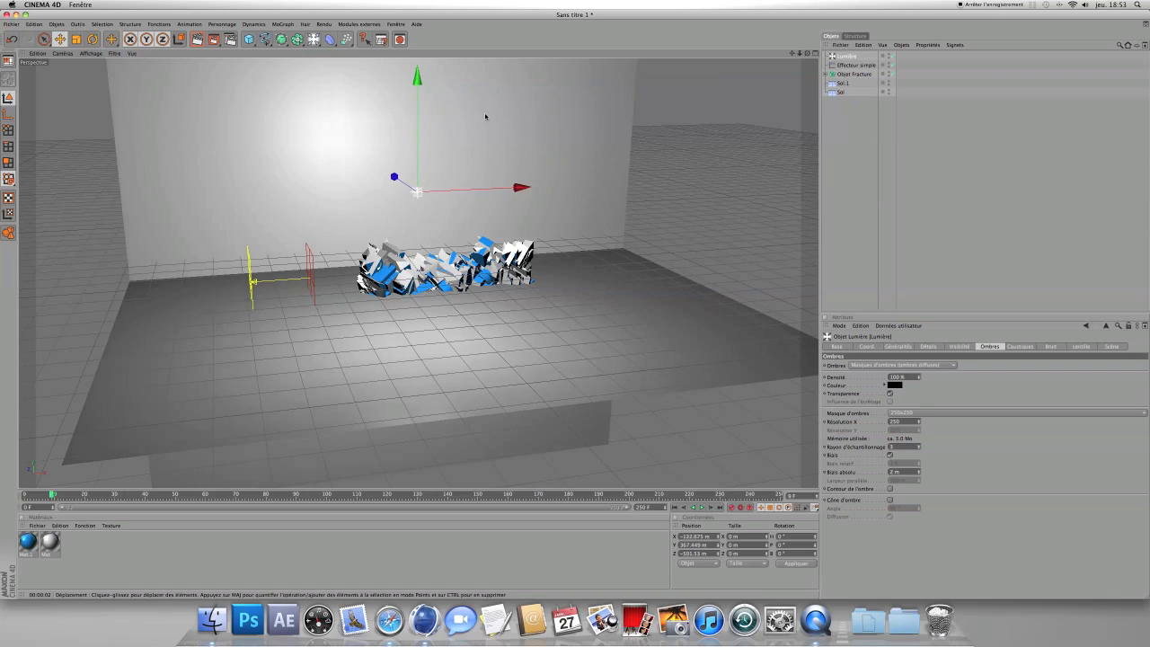
drag(417, 135, 416, 9)
drag(419, 84, 419, 83)
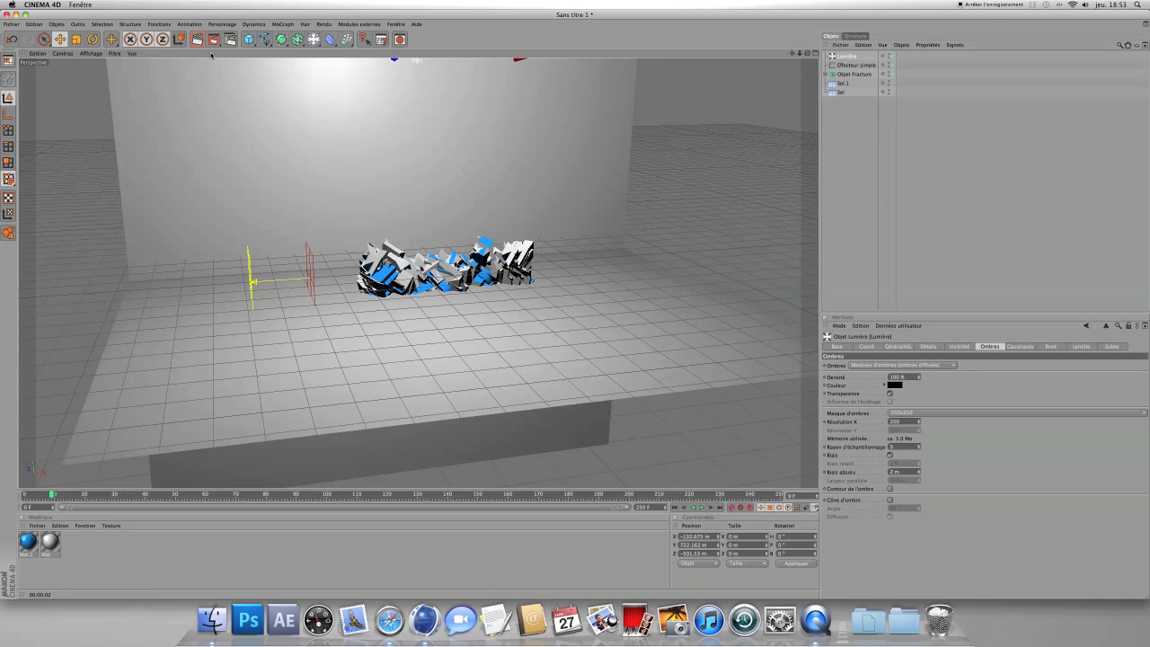
click(196, 42)
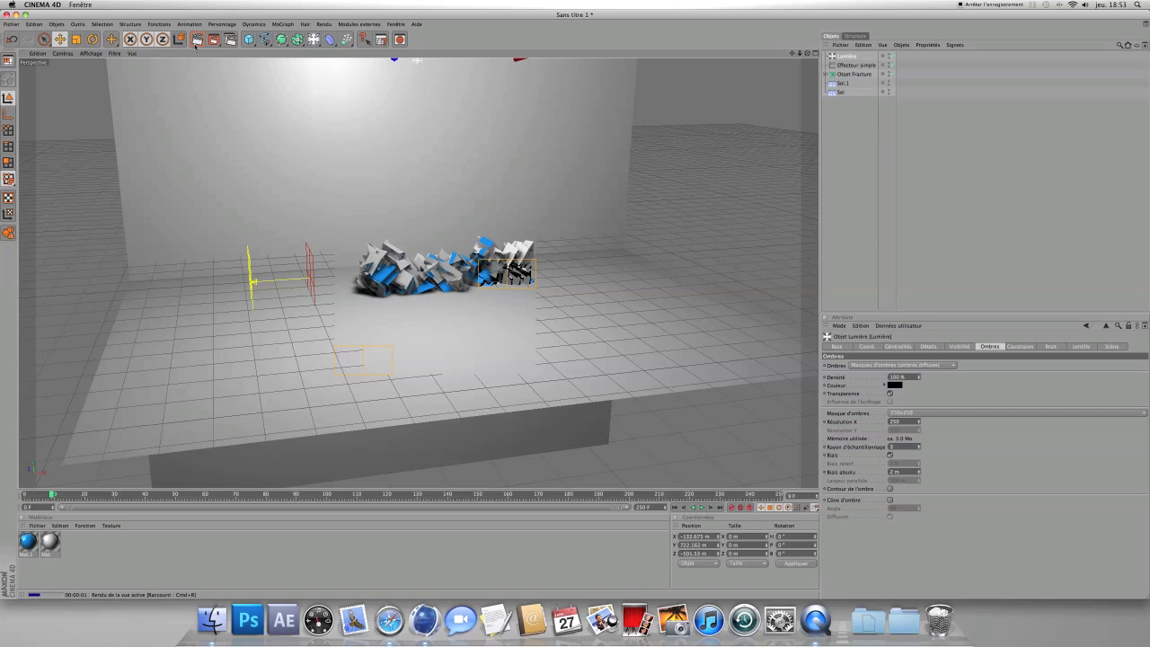
click(335, 283)
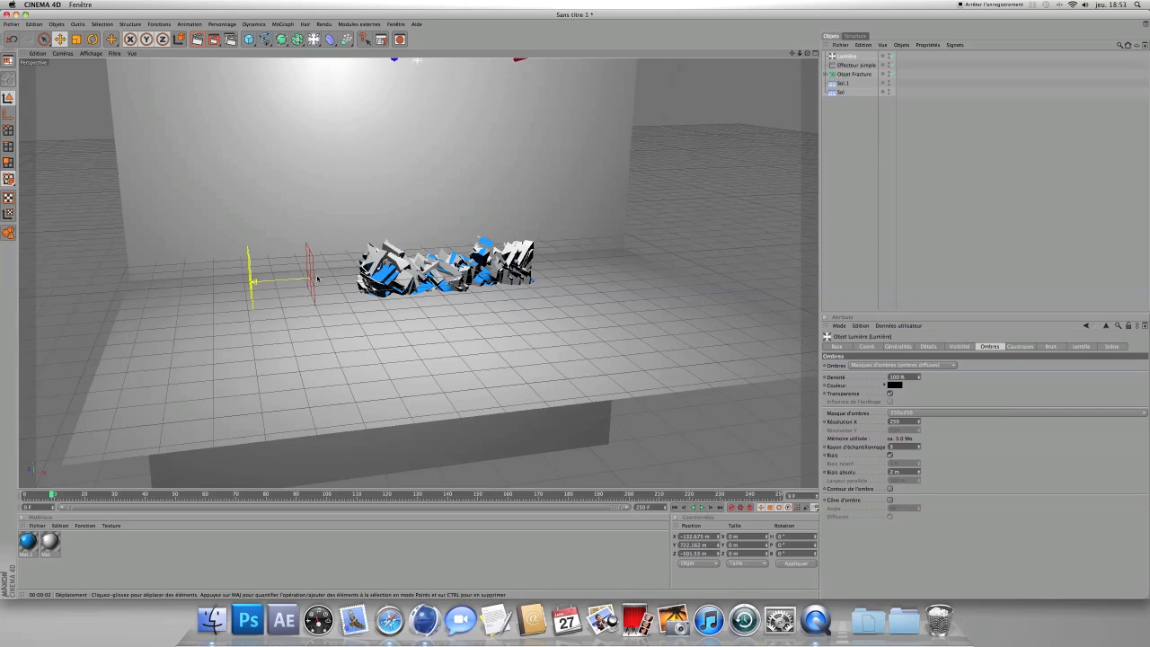
Step: Add a camera to the scene and make it the active view
scroll(335, 283, up, 1)
click(875, 137)
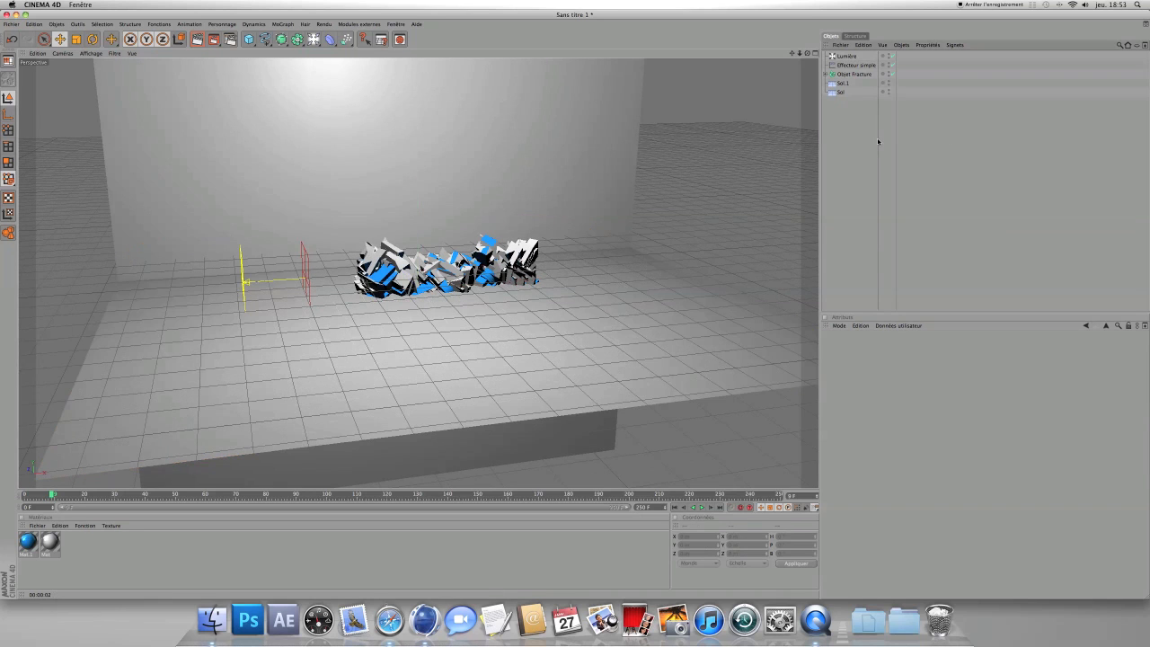
click(314, 40)
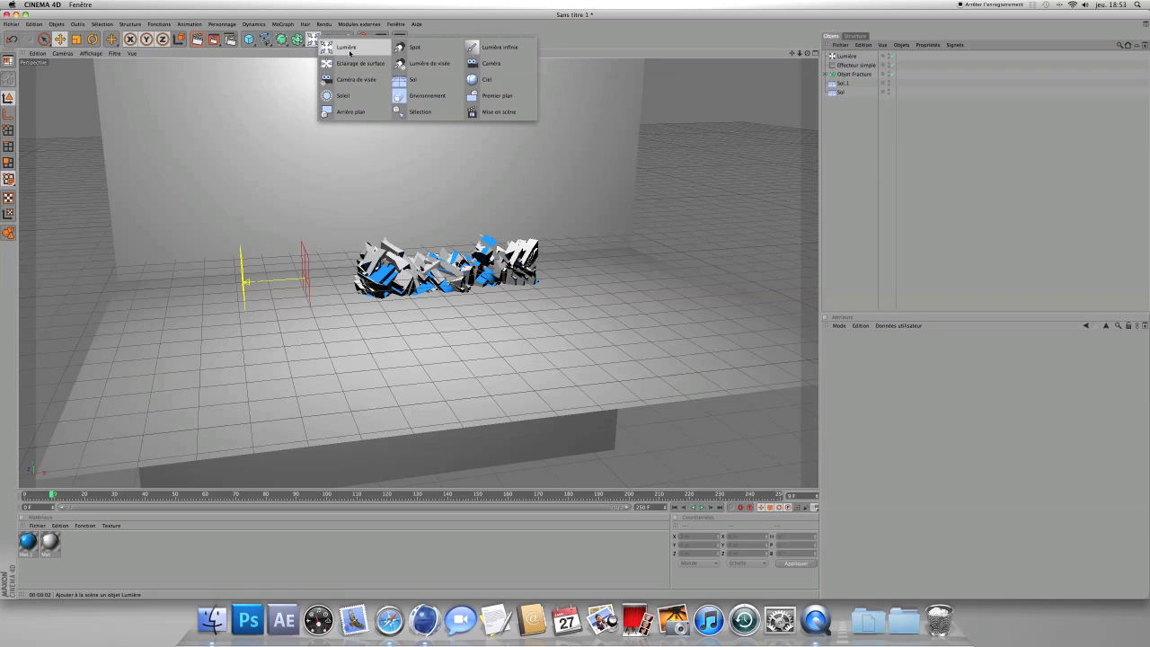
click(493, 64)
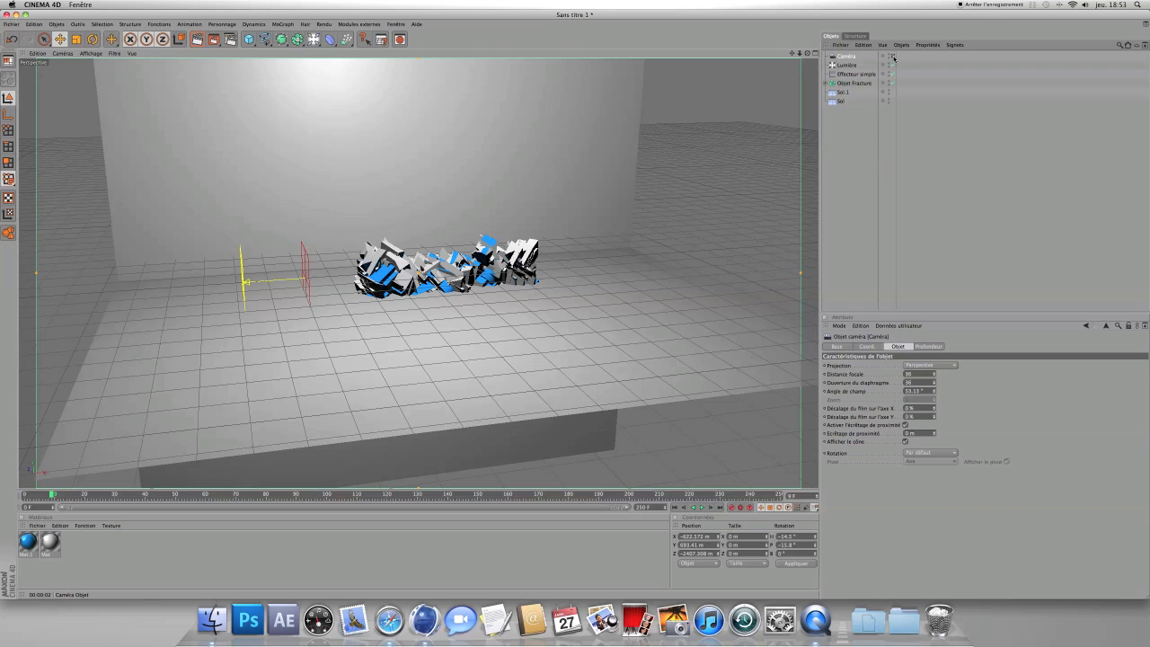
click(893, 56)
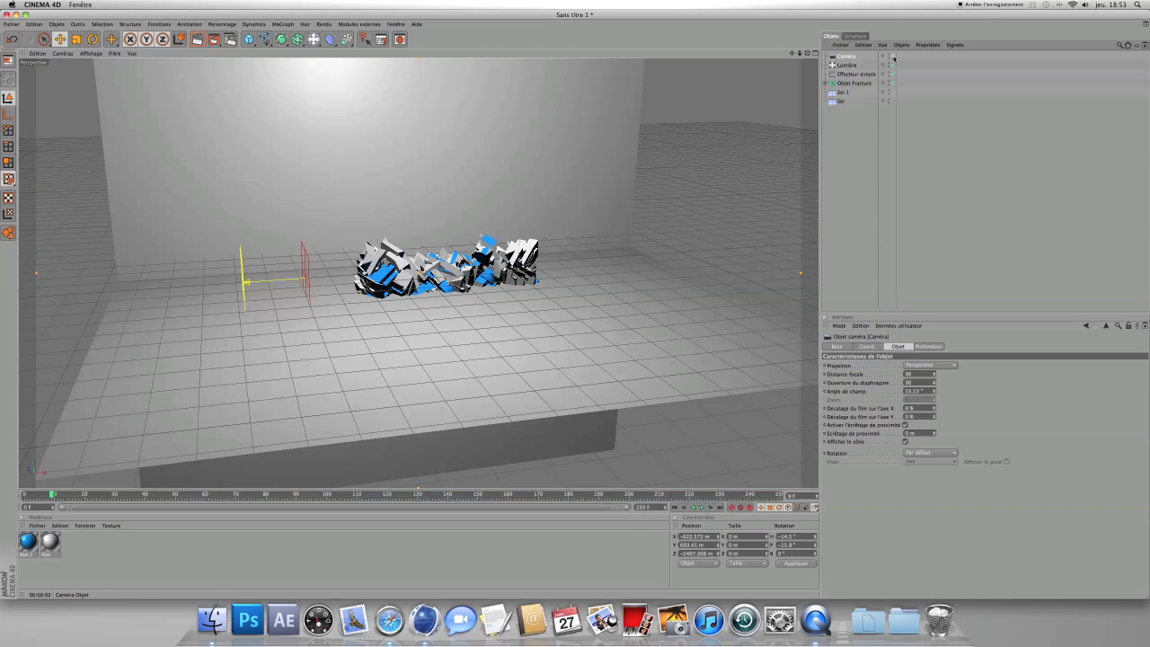
Step: Move the camera in closer to the fractured letters, to about X -254 m, Y 277 m and Z -982 m
scroll(416, 224, up, 10)
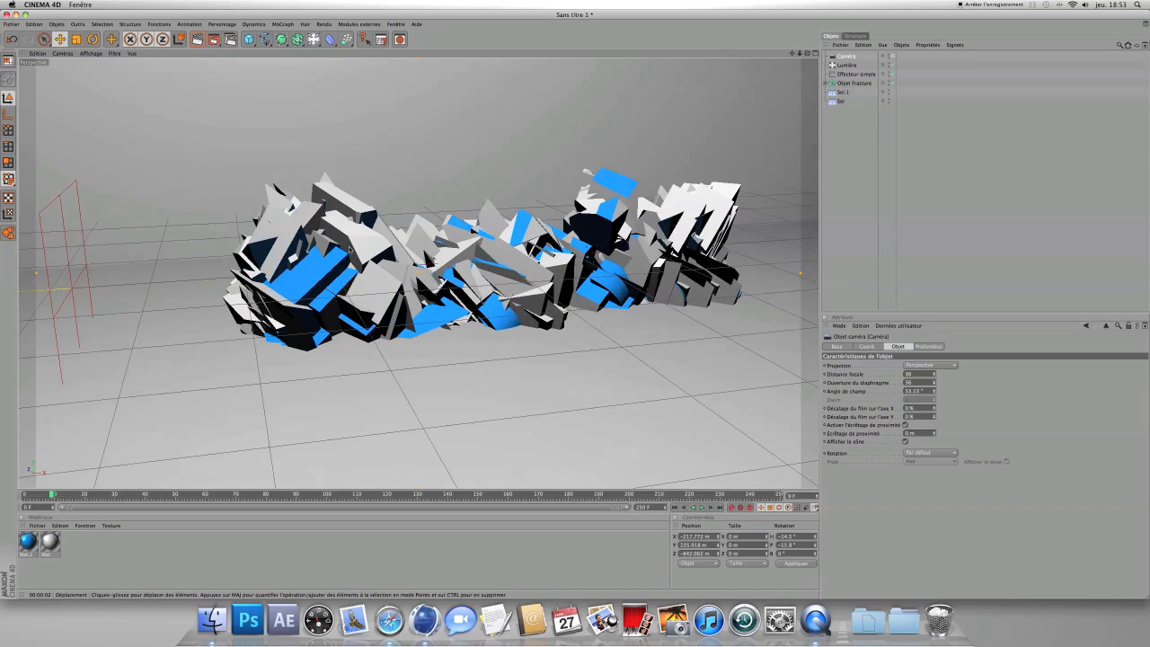
scroll(416, 224, down, 7)
scroll(417, 224, up, 4)
scroll(416, 224, up, 3)
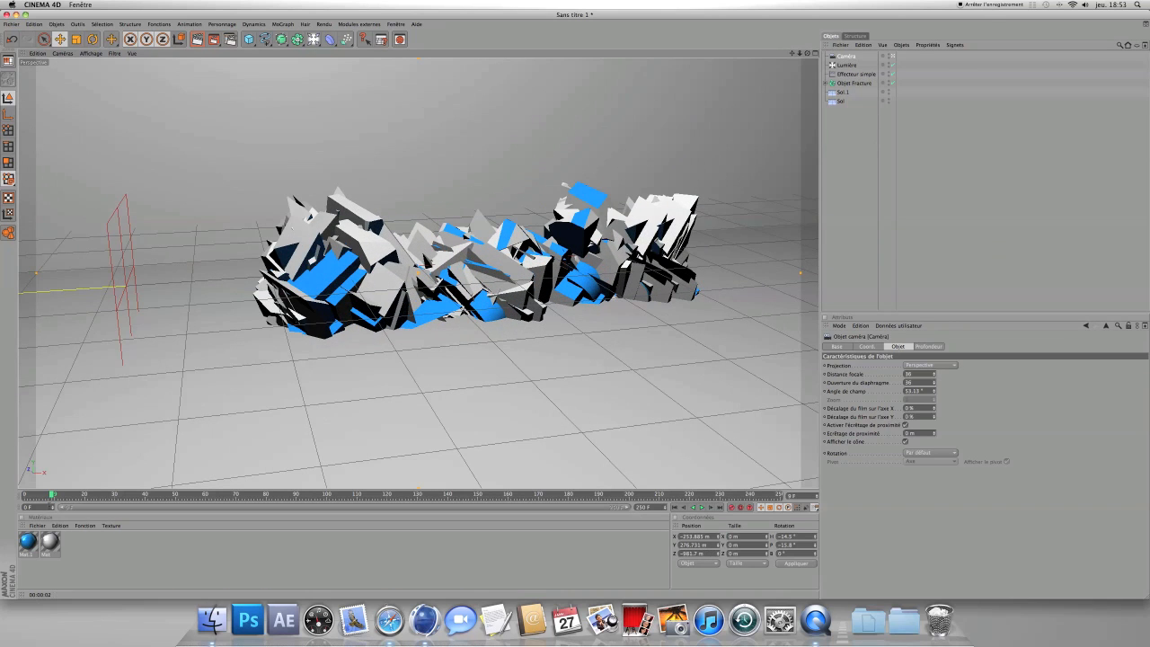
Step: At frame 0, shift the camera to about X -434 m with a heading of -19.5° and record its keyframe
drag(51, 493, 26, 494)
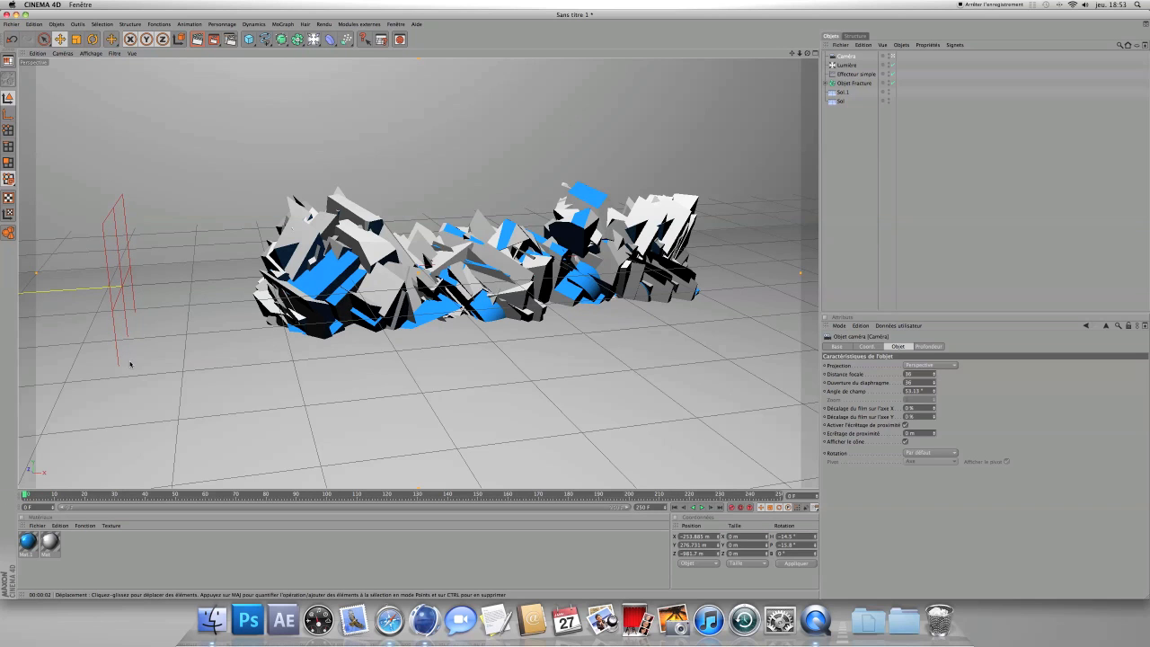
key(Left)
key(Left)
key(Left)
key(Left)
key(Left)
key(Left)
key(Left)
key(Left)
key(Left)
key(Left)
key(Left)
key(Left)
key(Left)
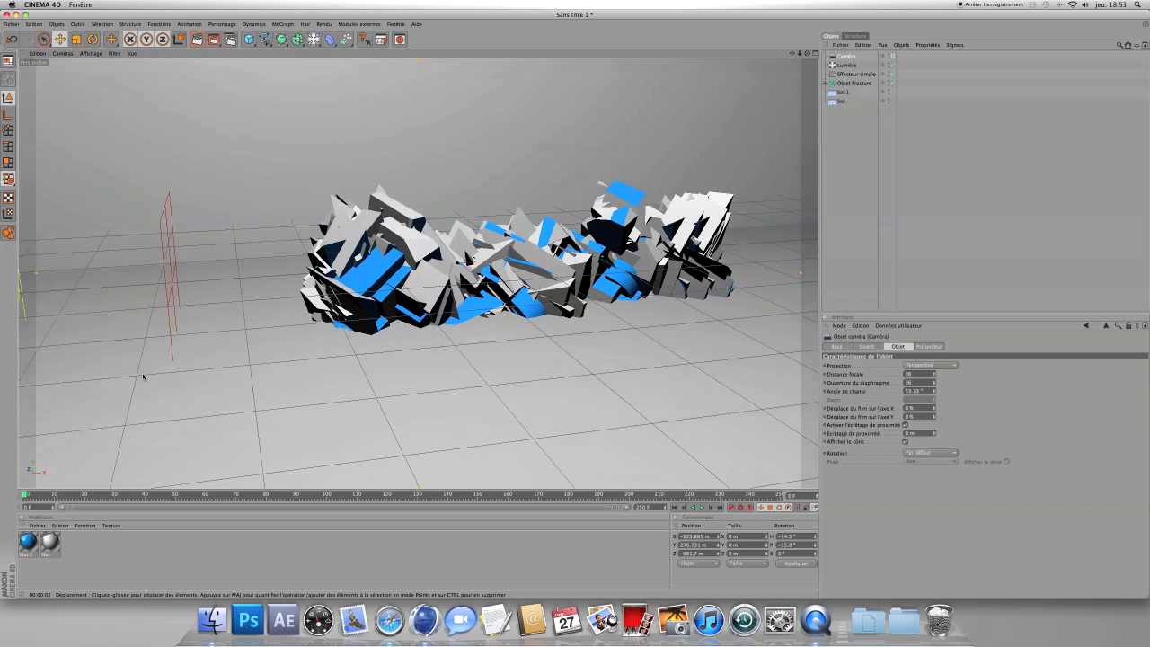
key(Left)
key(Left)
key(Left)
key(Left)
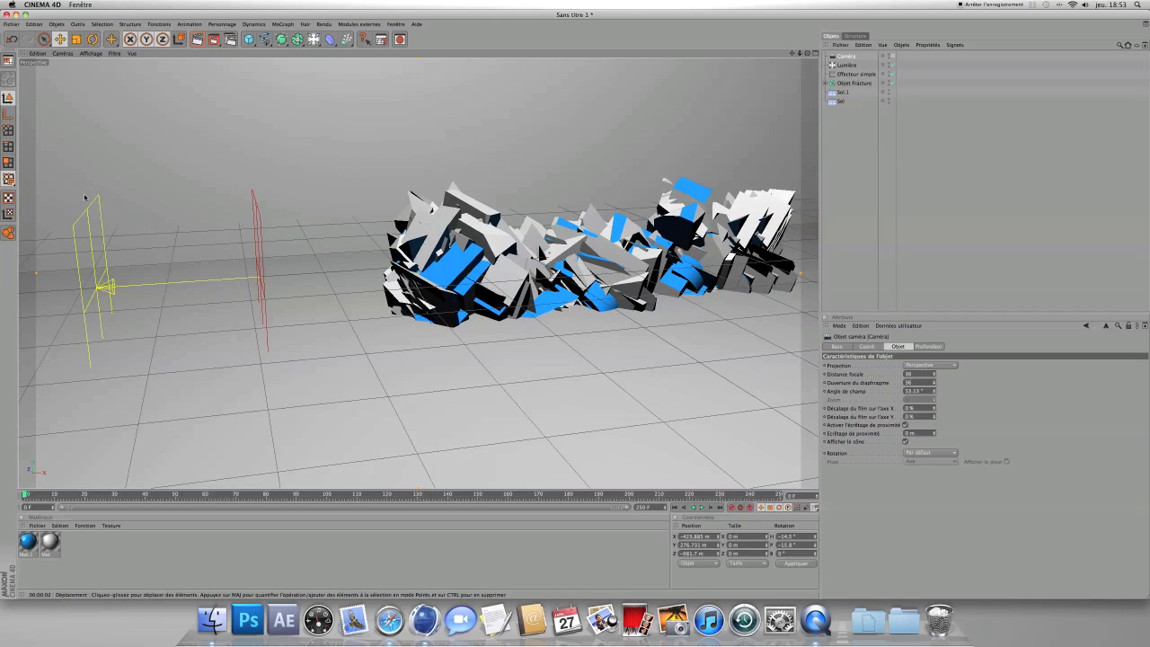
key(Left)
key(r)
key(Left)
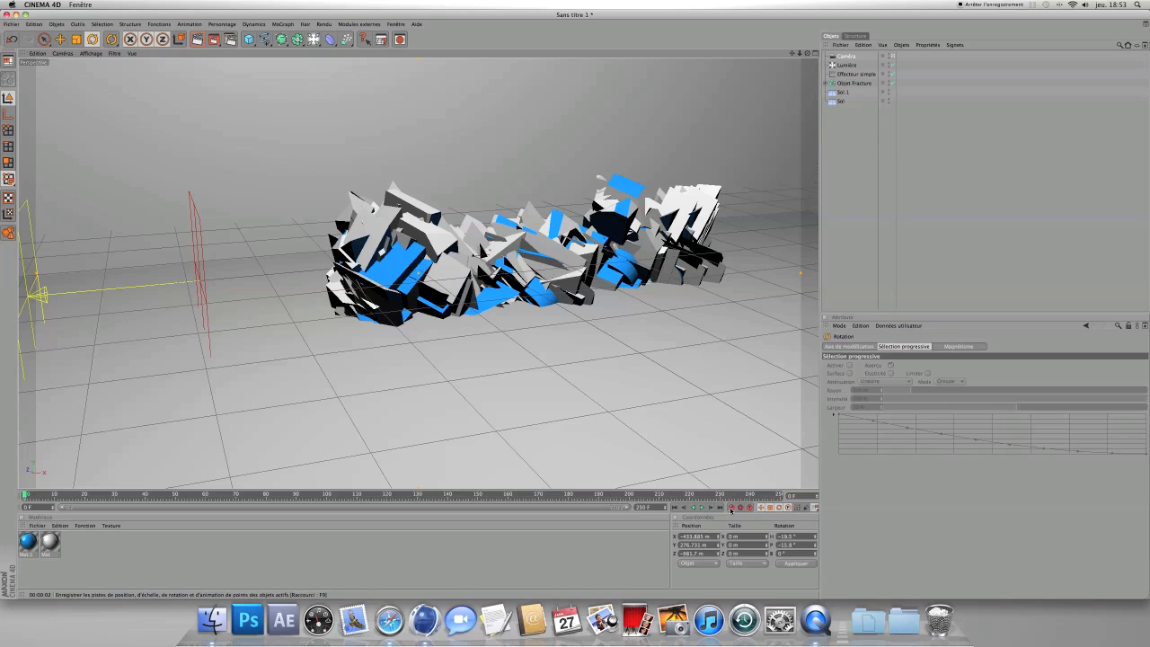
Step: Go to frame 160 and bring the camera in close to the last letters, keeping them near the middle of the shot
drag(25, 494, 509, 507)
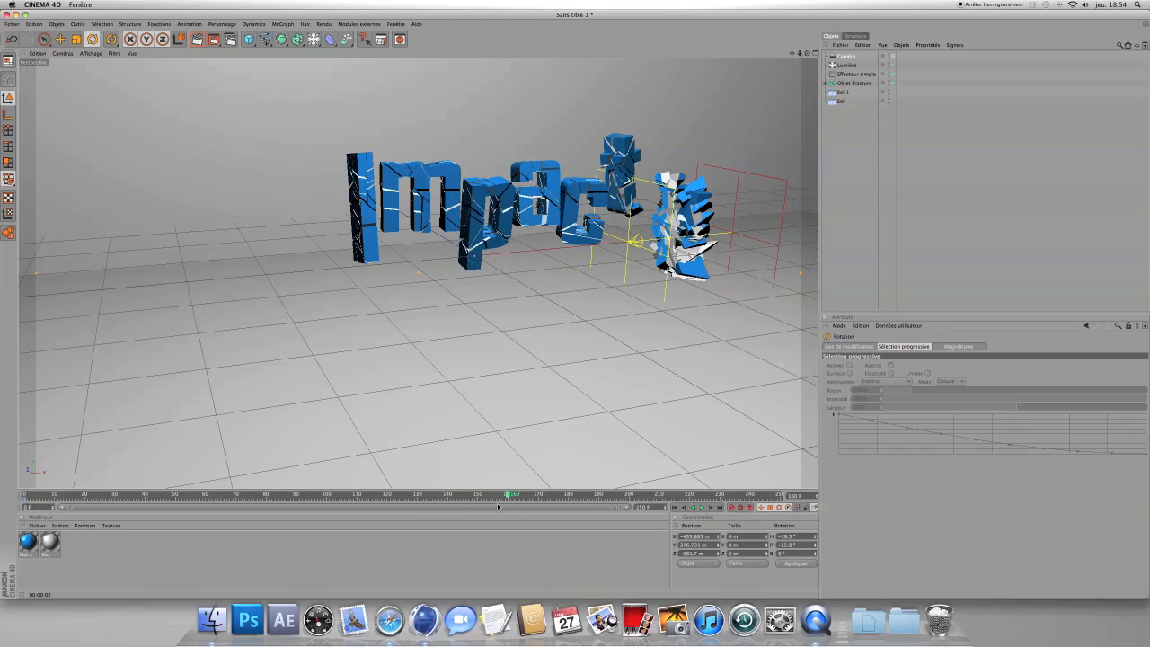
drag(363, 326, 380, 325)
key(super+z)
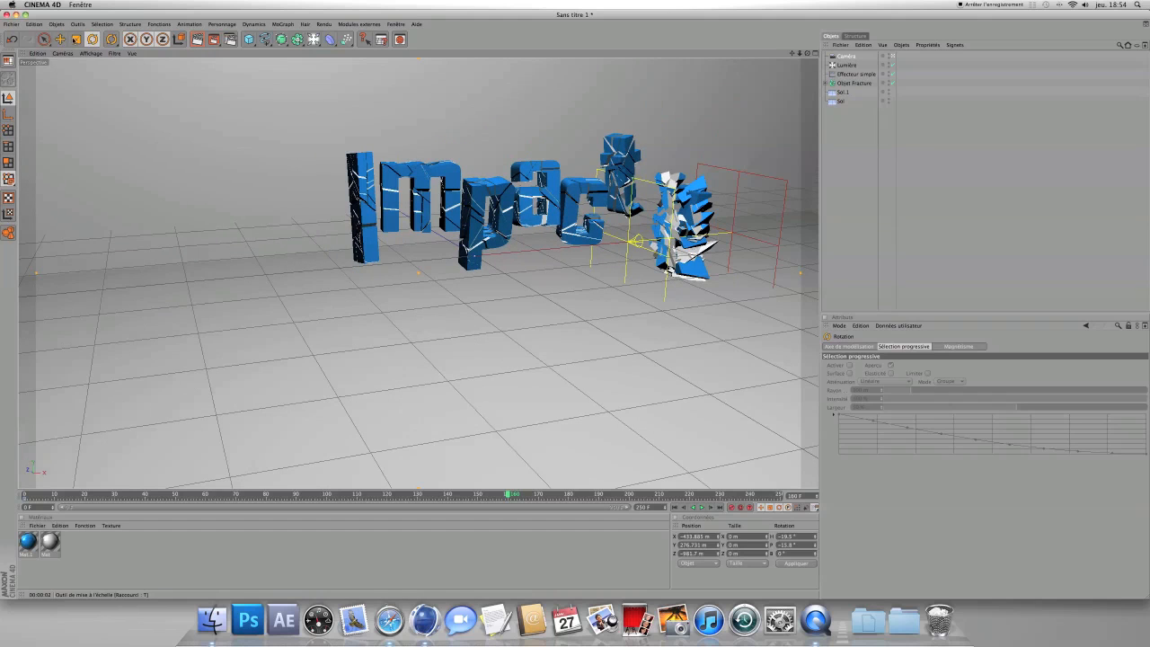
drag(80, 60, 709, 282)
scroll(600, 239, up, 5)
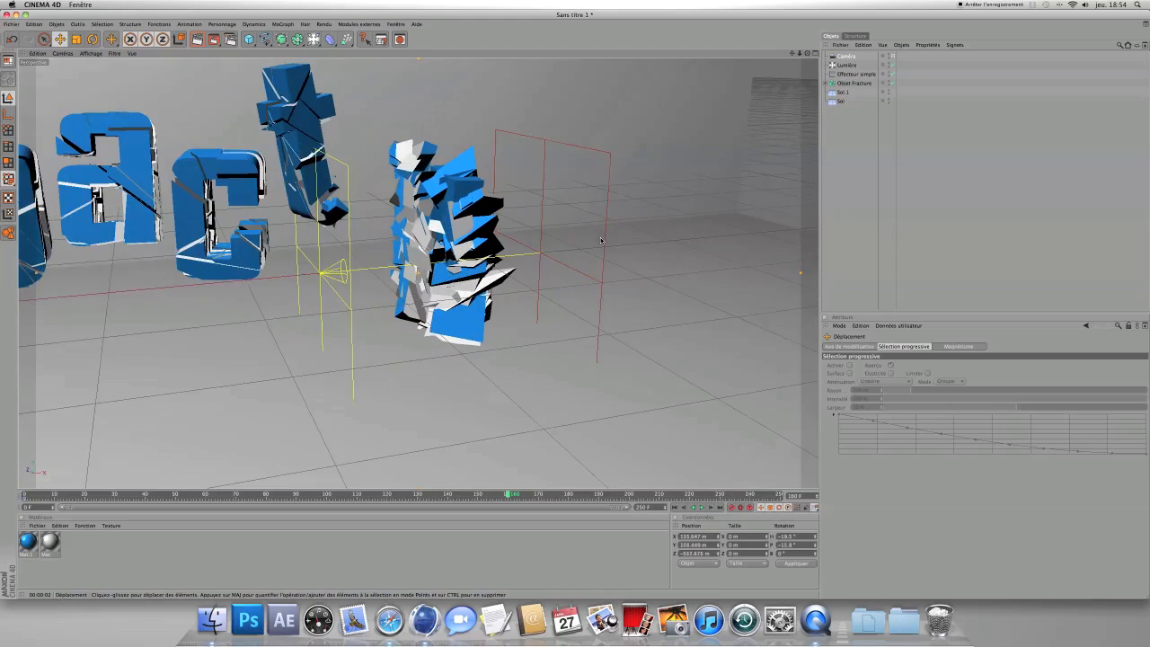
Step: Shift the camera sideways past the last letters to about X 466 m and turn its heading to 10.5°
key(Right)
key(Right)
key(Right)
key(Right)
key(Right)
key(Right)
key(Right)
key(Right)
key(Right)
key(Right)
key(Right)
key(Right)
key(Right)
key(Right)
key(Right)
key(Right)
key(Right)
click(92, 39)
key(Left)
key(Left)
key(Left)
key(Left)
key(Left)
key(Left)
click(59, 39)
key(Right)
key(Right)
key(Right)
key(Right)
key(Right)
key(Right)
key(Right)
key(Right)
key(Right)
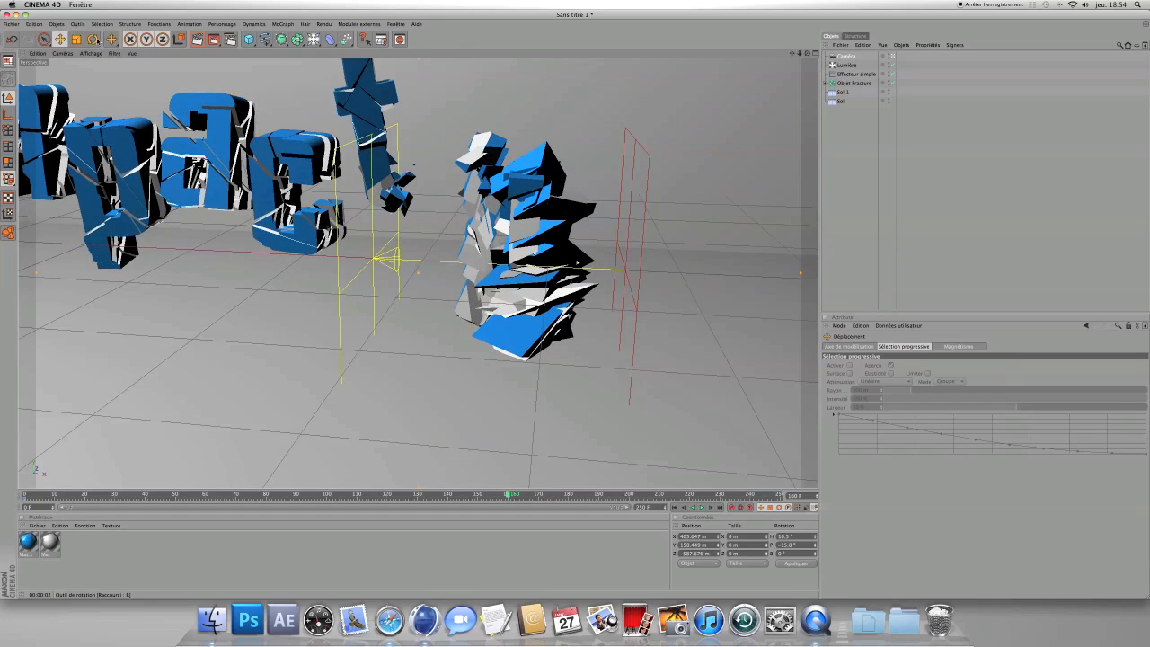
Step: Pull the camera back to about Y 180 m and Z -661 m, turn its heading to 20.5°, and keyframe it at frame 160
scroll(418, 273, down, 3)
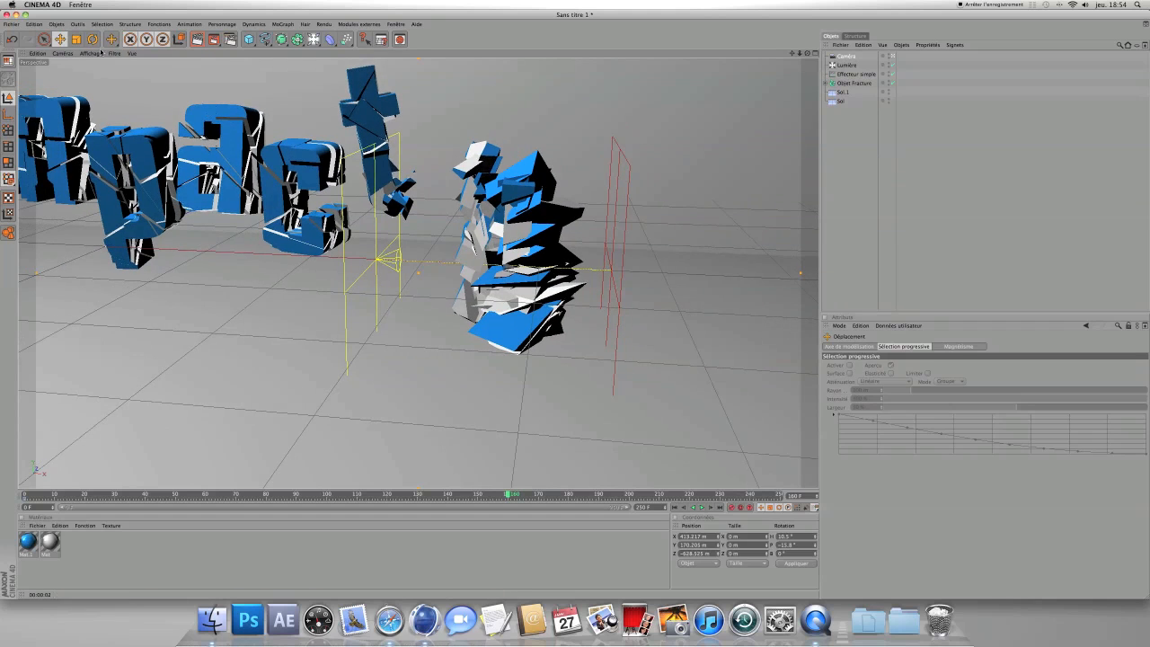
click(96, 41)
key(Left)
key(Left)
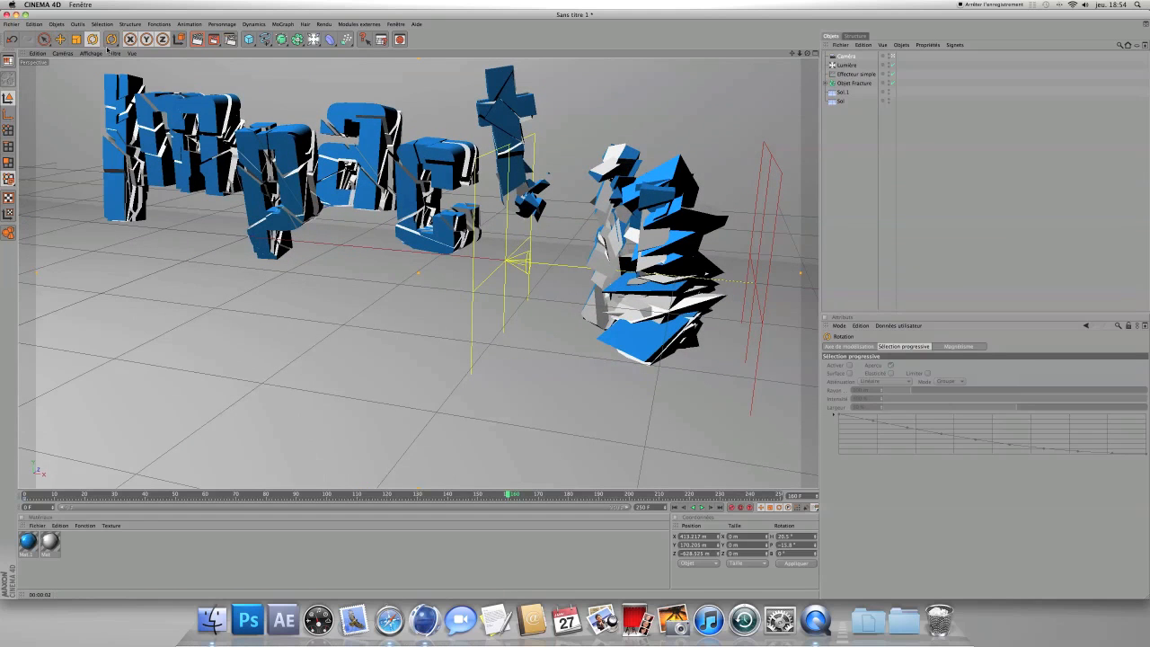
scroll(417, 273, down, 2)
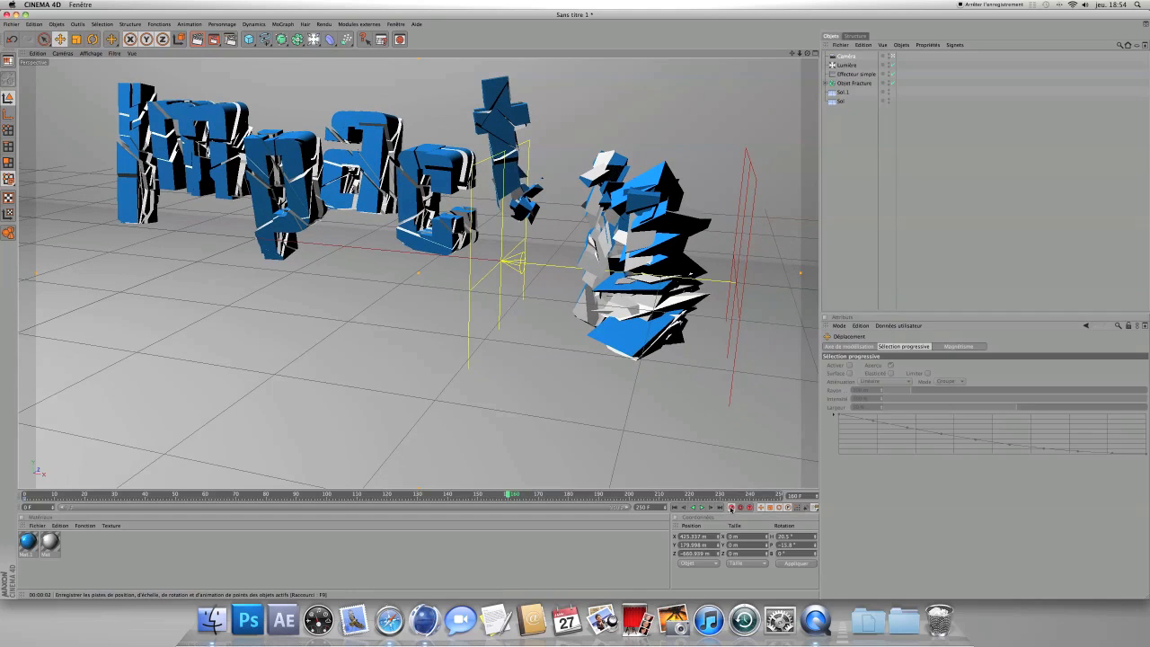
Step: Go to frame 250 and pull the camera back to about Y 315 m so the whole title fits in the shot
drag(510, 496, 692, 508)
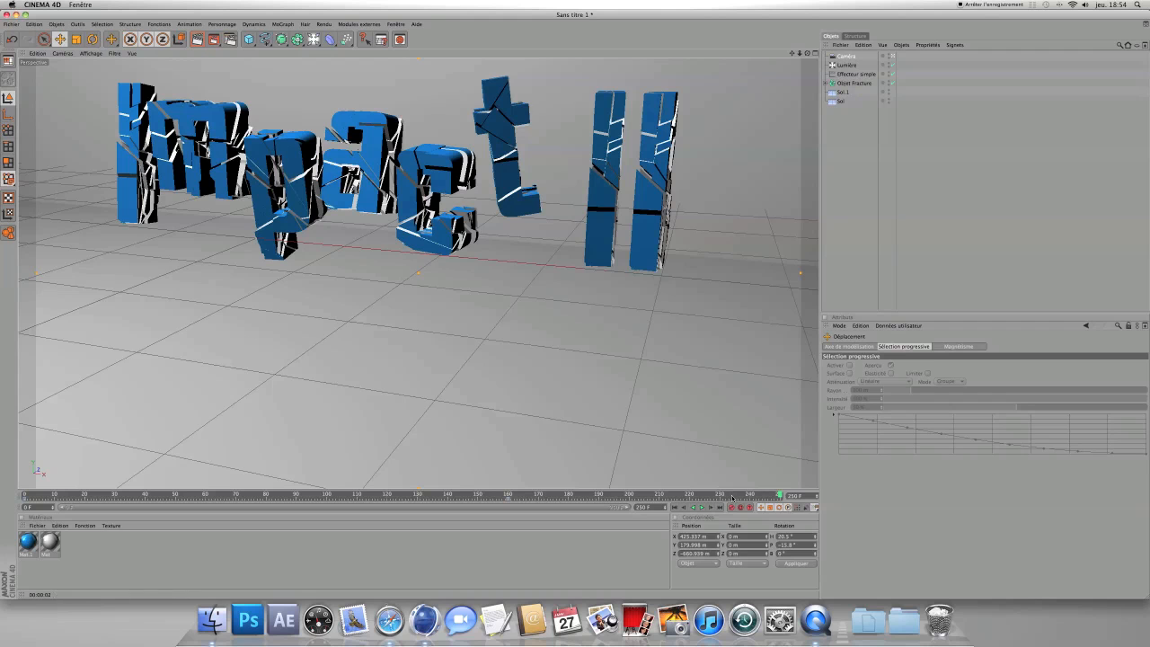
scroll(499, 271, down, 8)
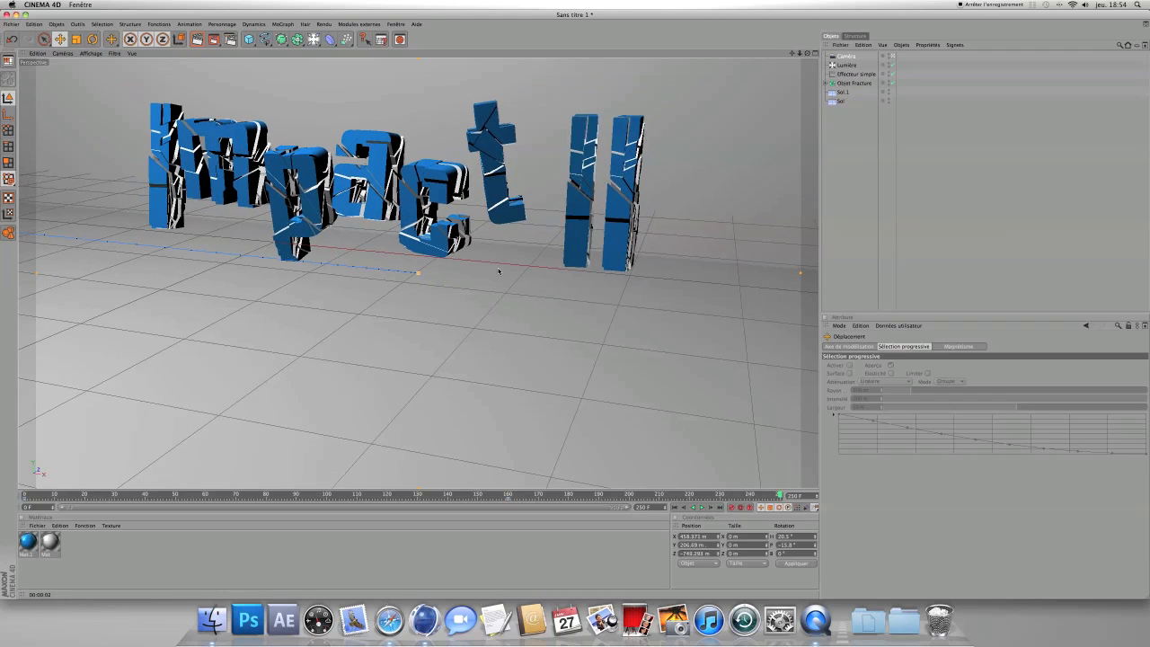
scroll(508, 278, down, 4)
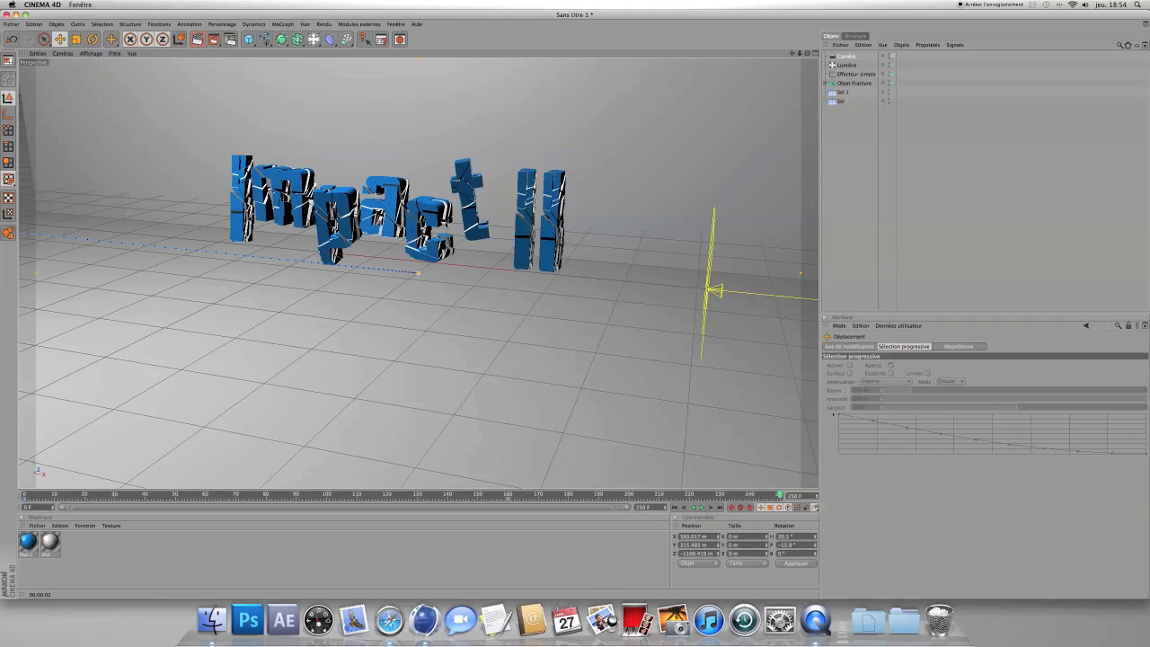
Step: Shift the camera sideways to about X 483 m with a heading of 20.5° and keyframe it at frame 250
key(Left)
key(Left)
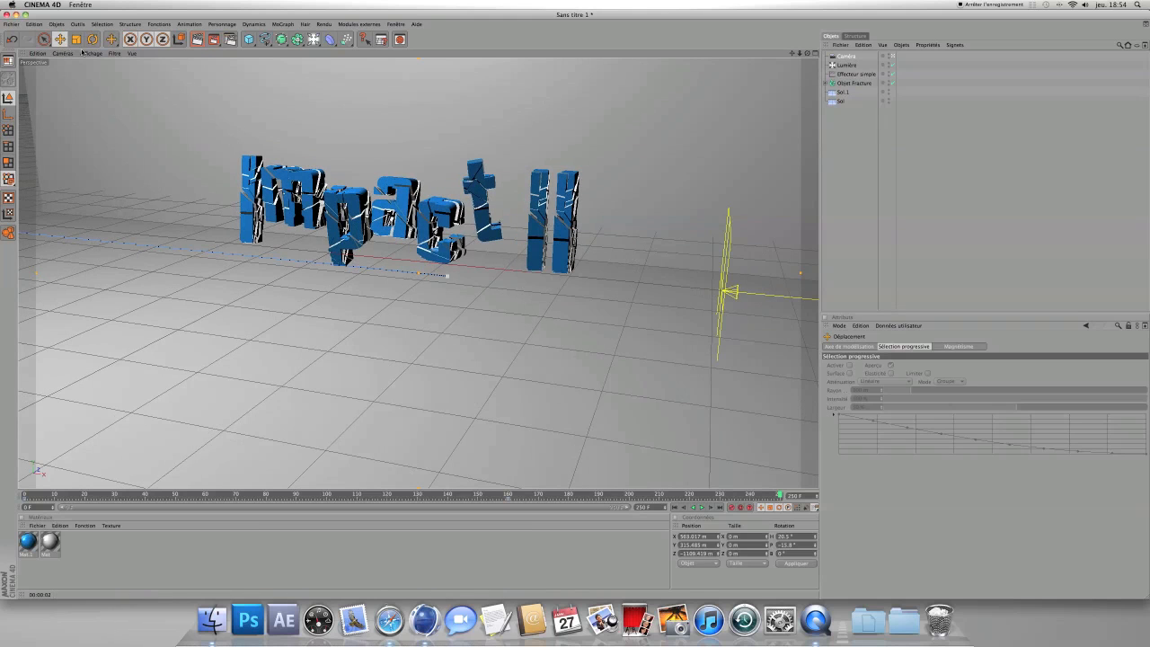
key(Left)
key(Left)
key(Left)
key(Left)
key(Left)
key(Left)
key(Left)
key(Left)
key(r)
key(Right)
key(Right)
key(Right)
key(Left)
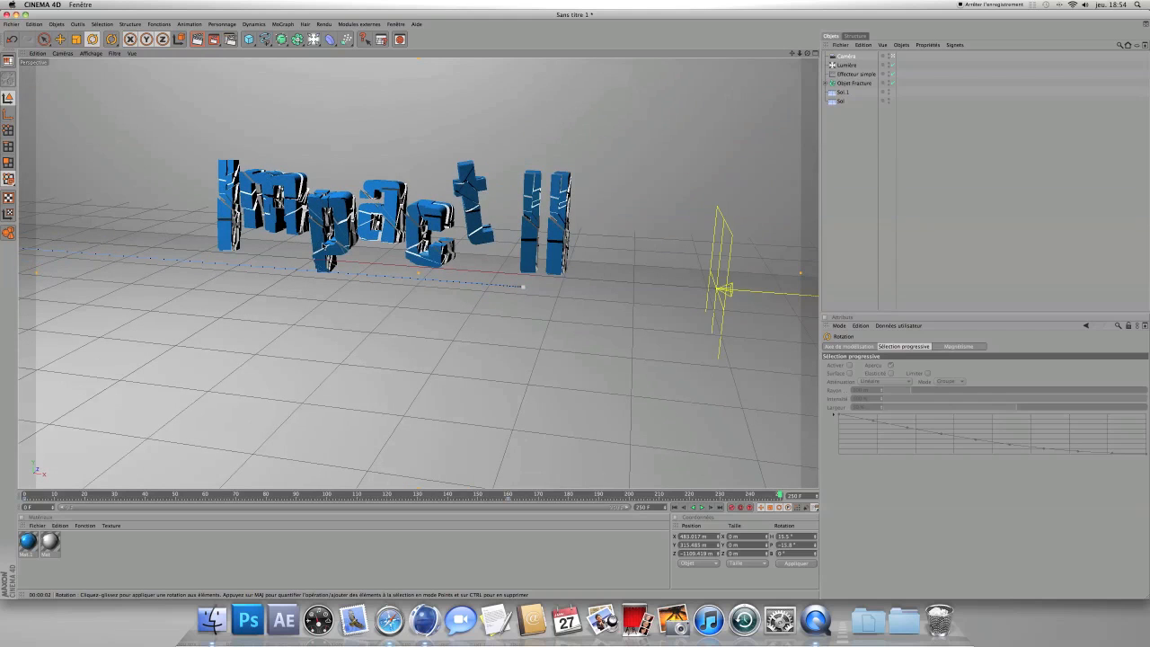
key(Left)
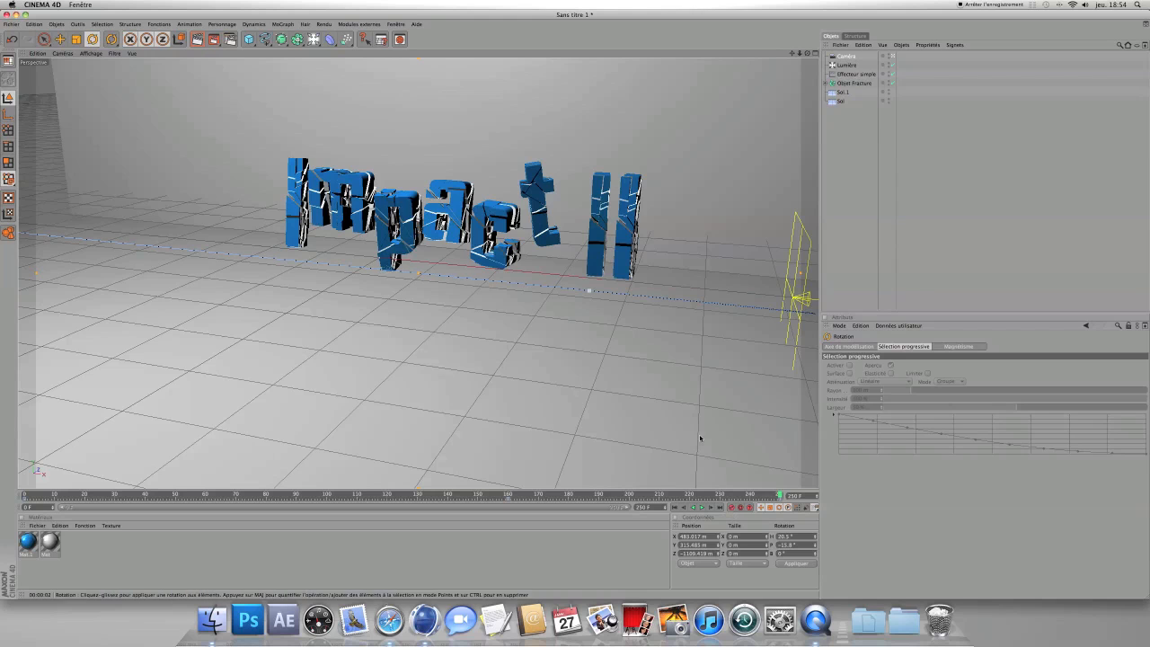
Step: Play and scrub through the camera animation up to frame 250, checking a rendered preview around frame 195
click(701, 508)
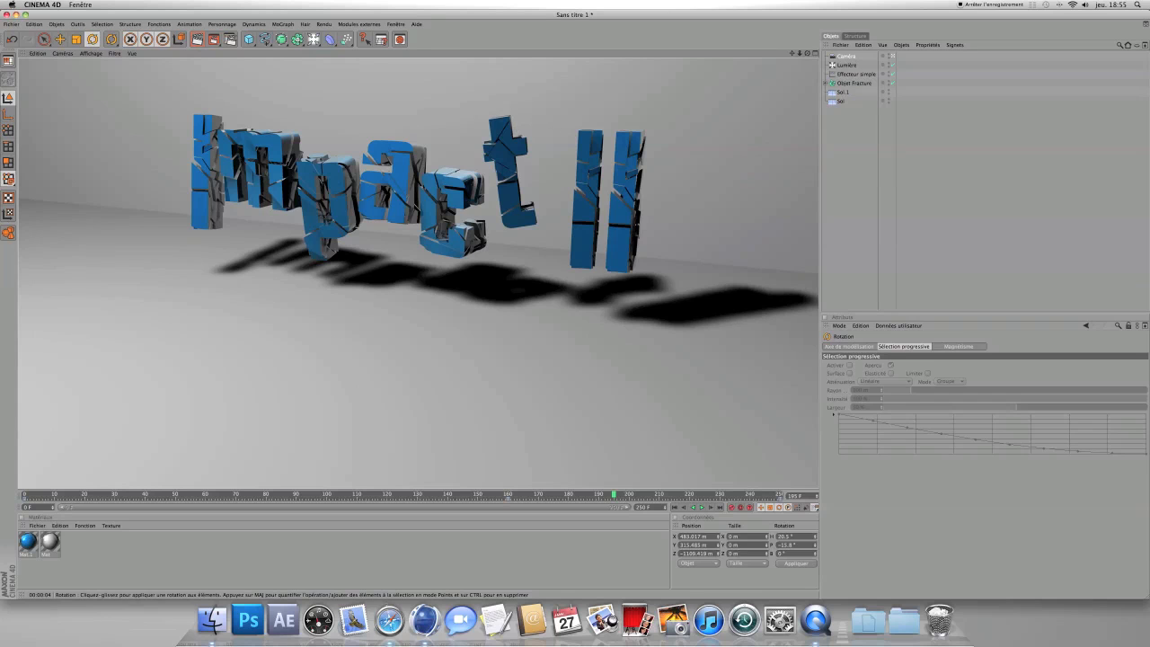
click(361, 316)
click(841, 188)
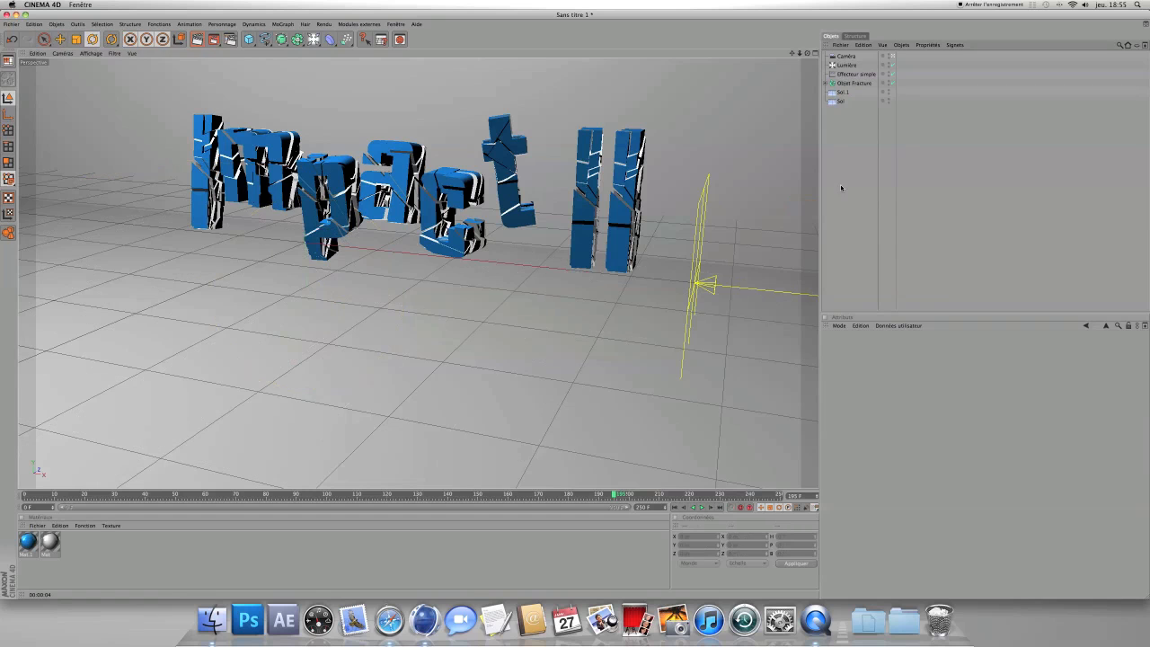
drag(620, 492, 114, 493)
drag(106, 564, 783, 521)
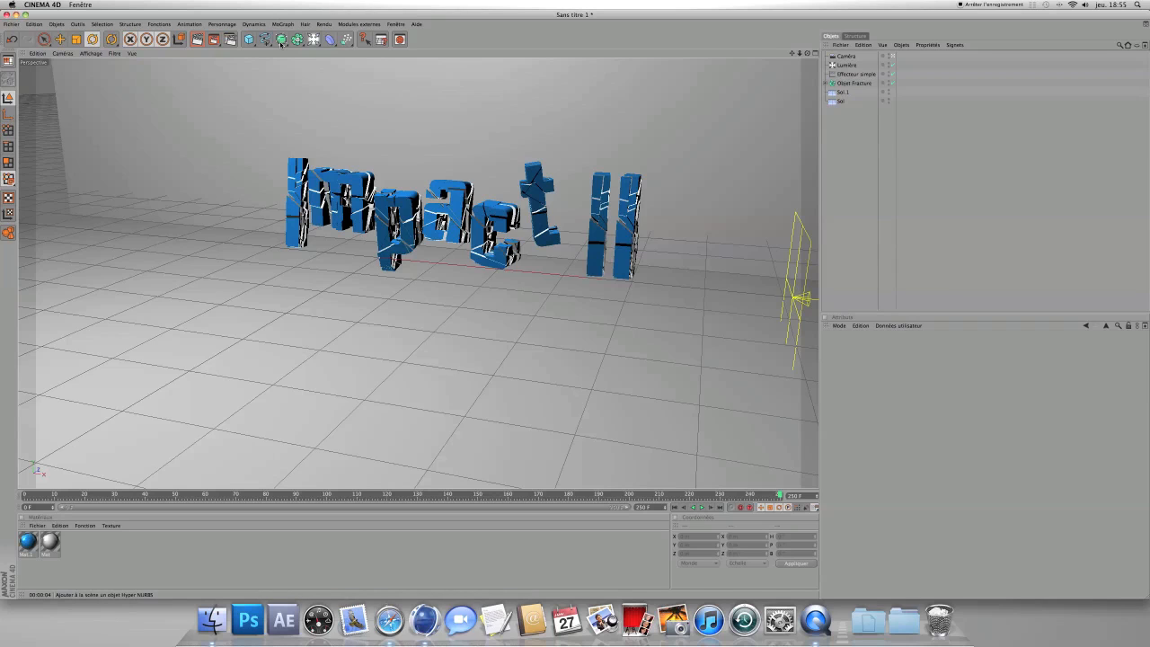
Step: Add a MoGraph text object (Objet Texte) to the scene
click(312, 40)
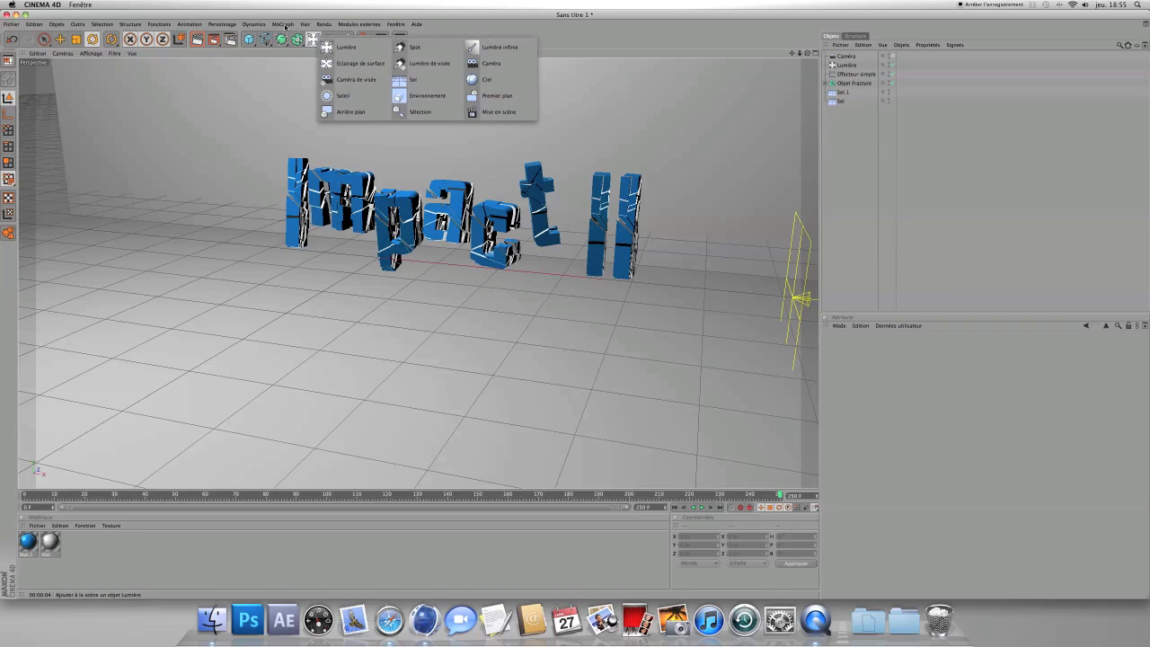
click(284, 24)
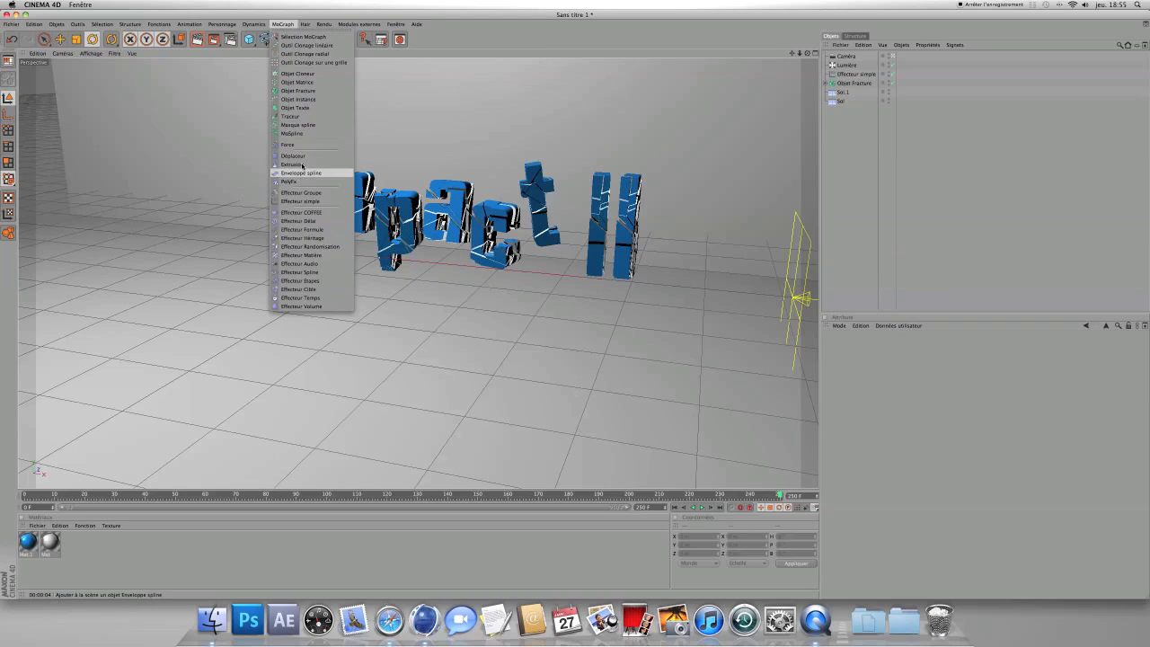
click(295, 108)
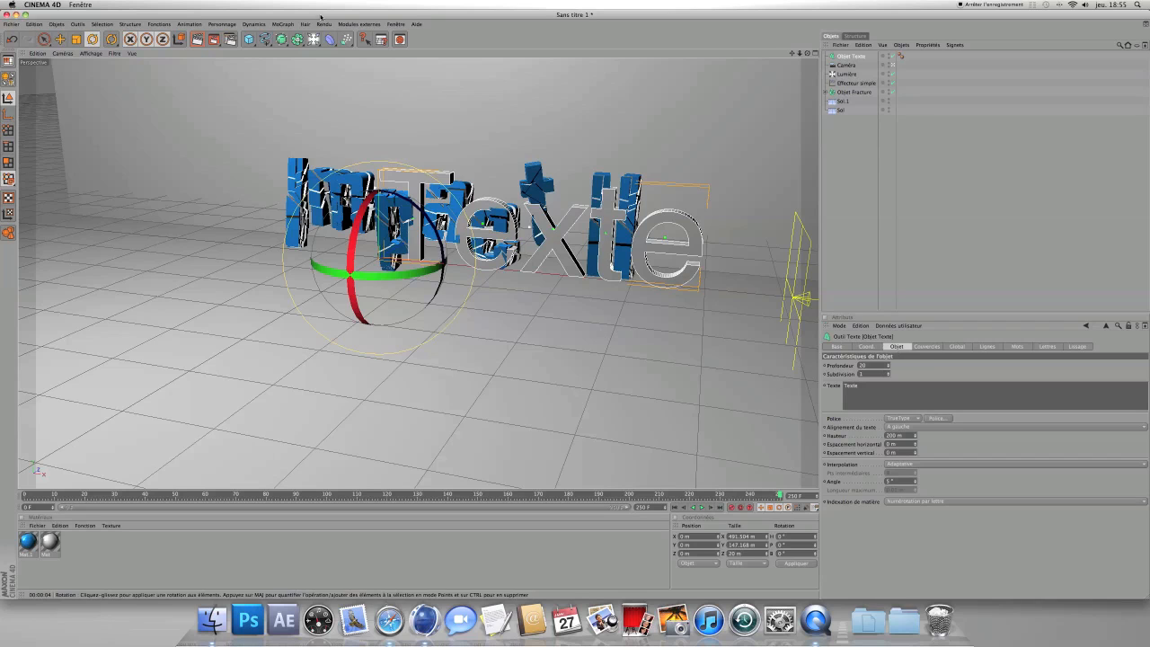
Step: Lower the text object below the floor to about Y -230.7 m and keyframe that hidden position around frame 200
click(59, 38)
drag(372, 161, 381, 262)
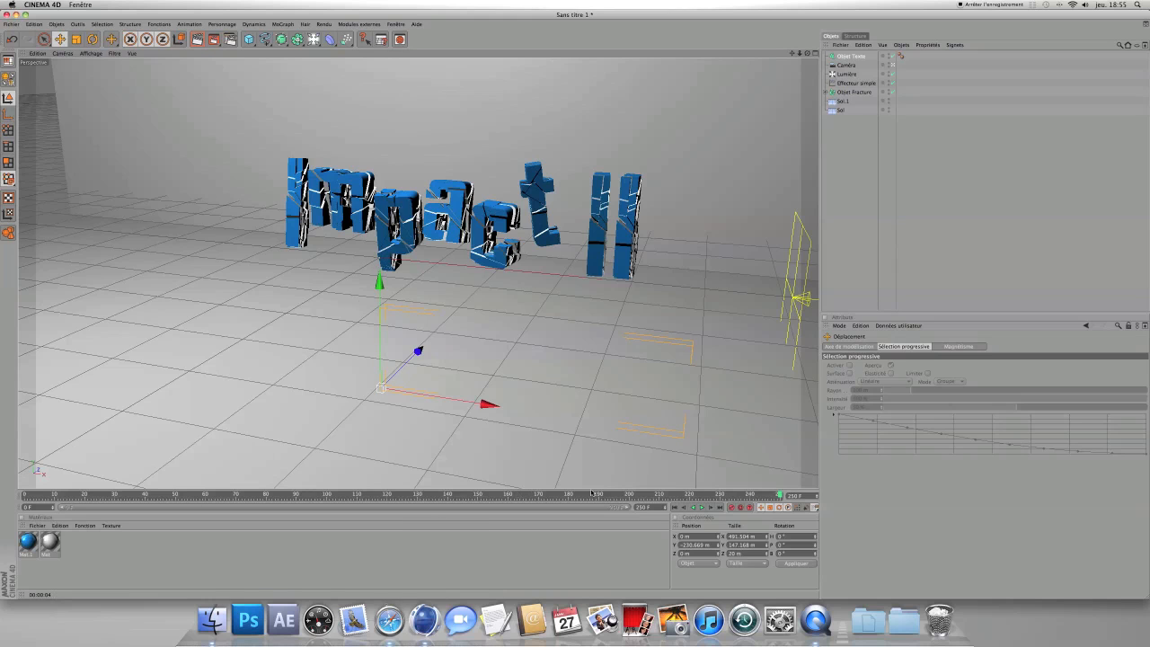
drag(780, 496, 626, 499)
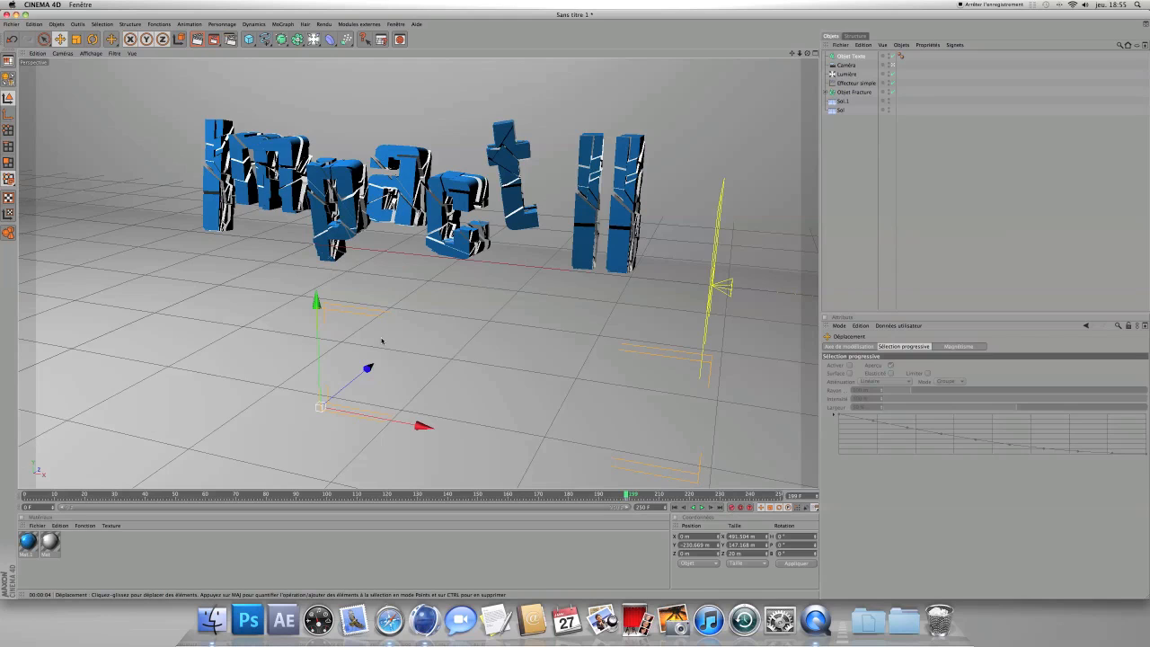
Step: At frame 250, raise the text and bring it in front of the title to about Z -118.5 m, keyframe it, and scrub the animation
drag(628, 495, 781, 495)
drag(380, 280, 378, 180)
drag(416, 266, 386, 287)
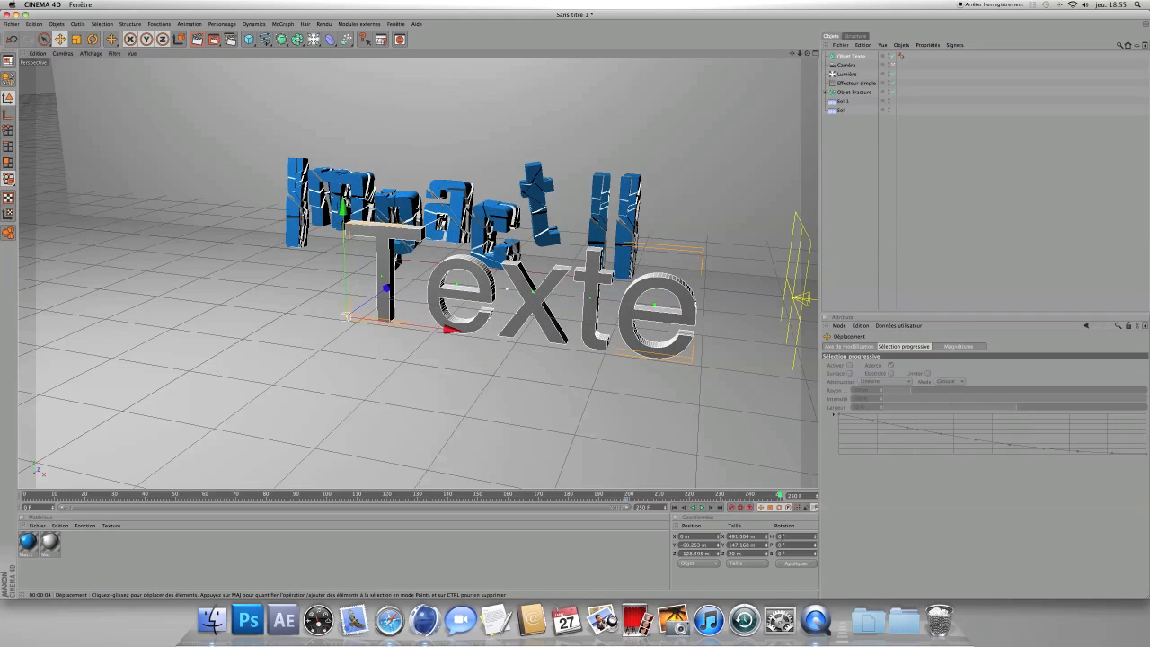
drag(779, 495, 423, 489)
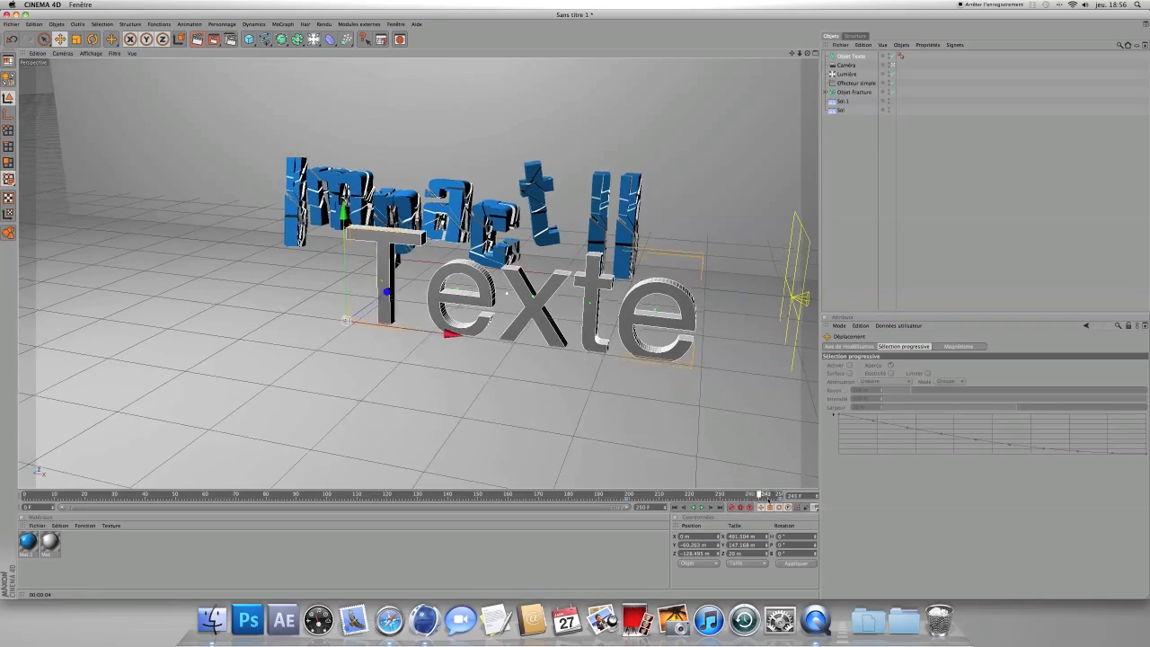
drag(275, 455, 166, 452)
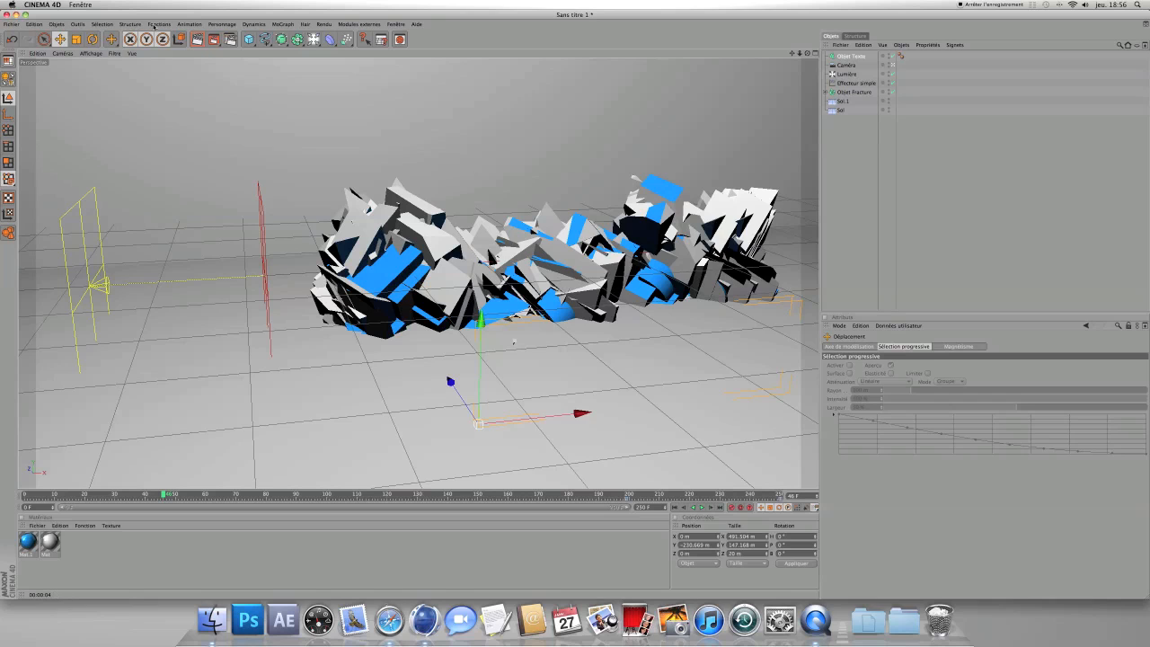
Step: Review the render output and saving settings, including the file path chooser and the list of available formats
click(229, 40)
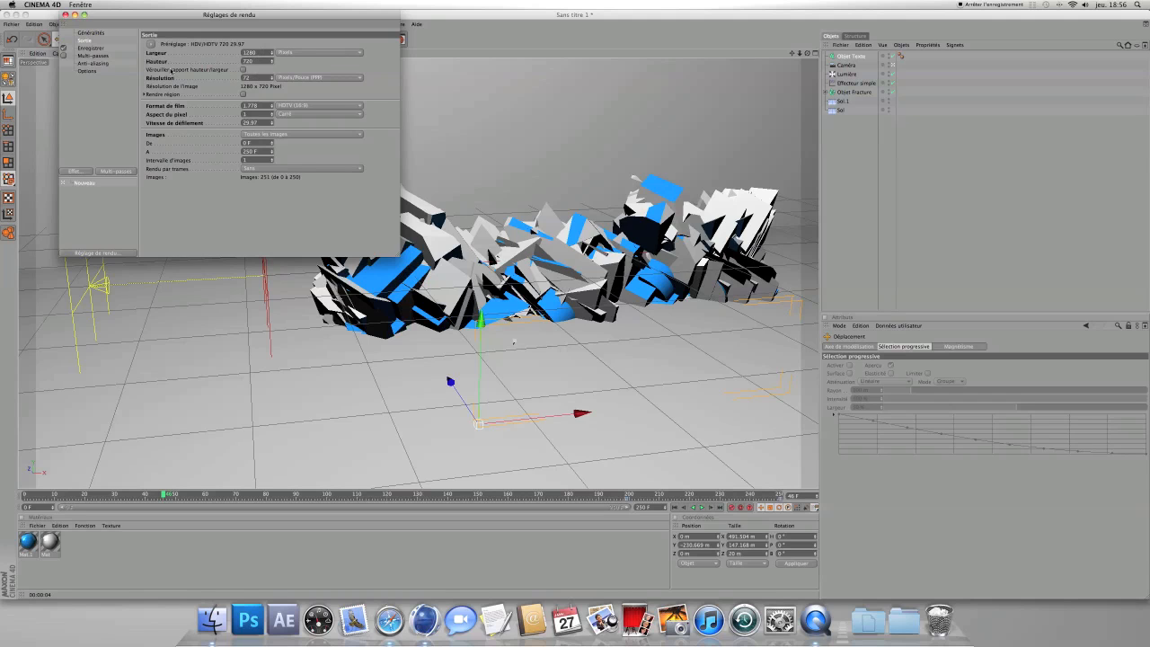
click(90, 47)
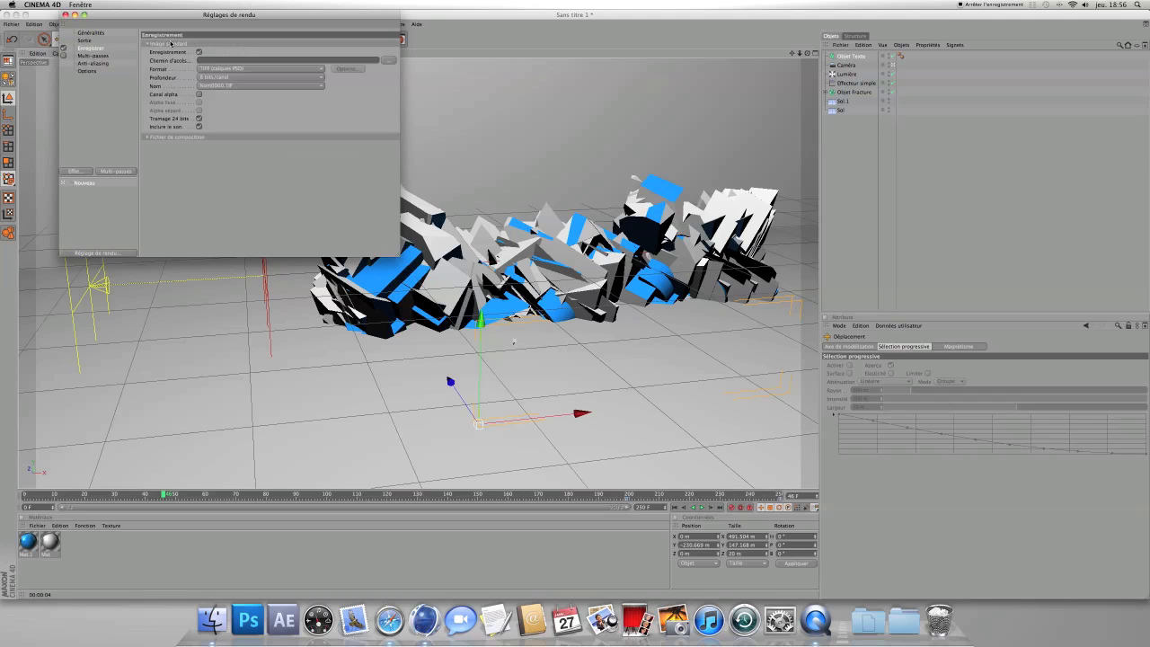
click(389, 60)
click(600, 202)
click(219, 69)
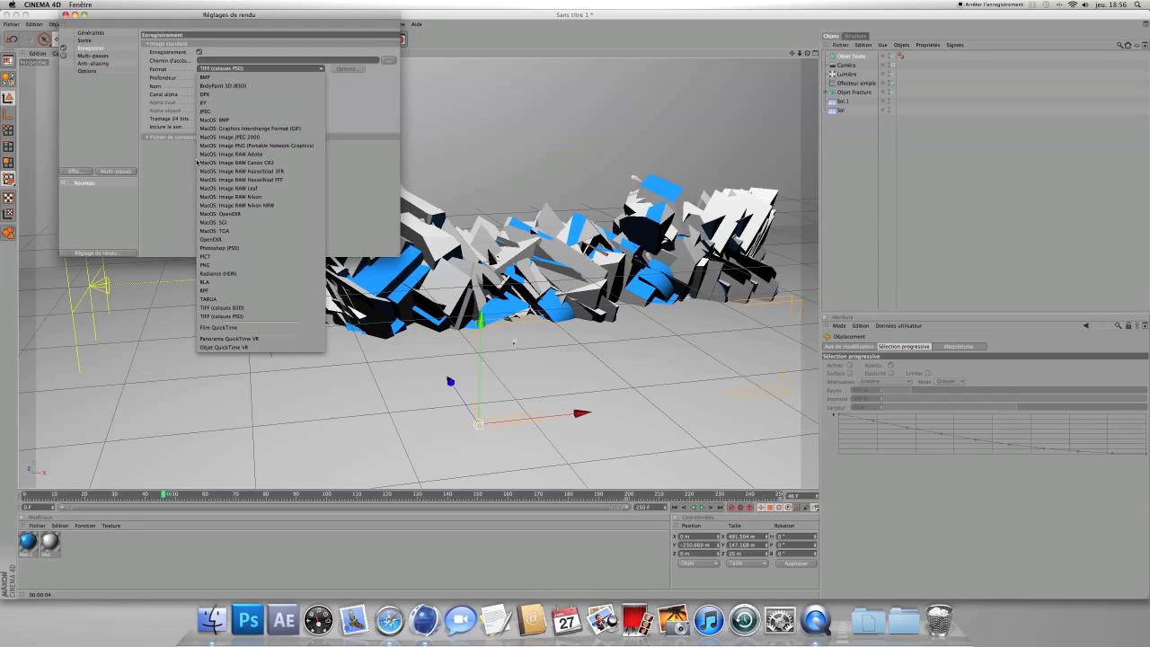
click(157, 182)
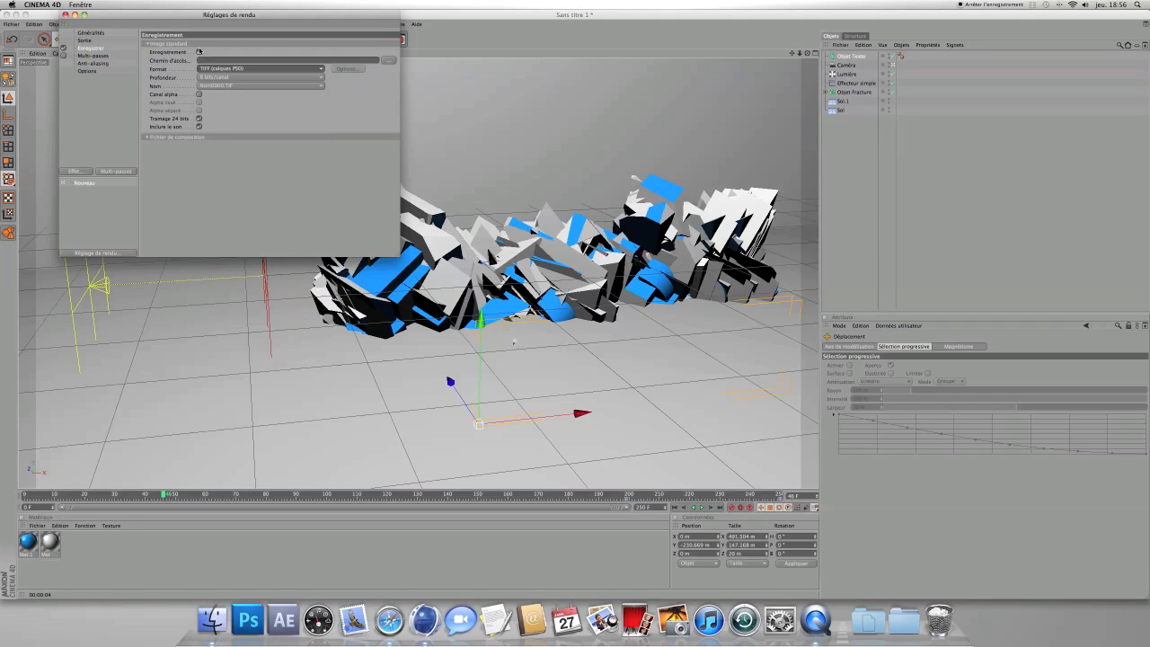
Step: Set the render Anti-Aliasing to Au mieux, check the minimum level choices, and close the render settings
click(99, 63)
click(268, 45)
click(265, 70)
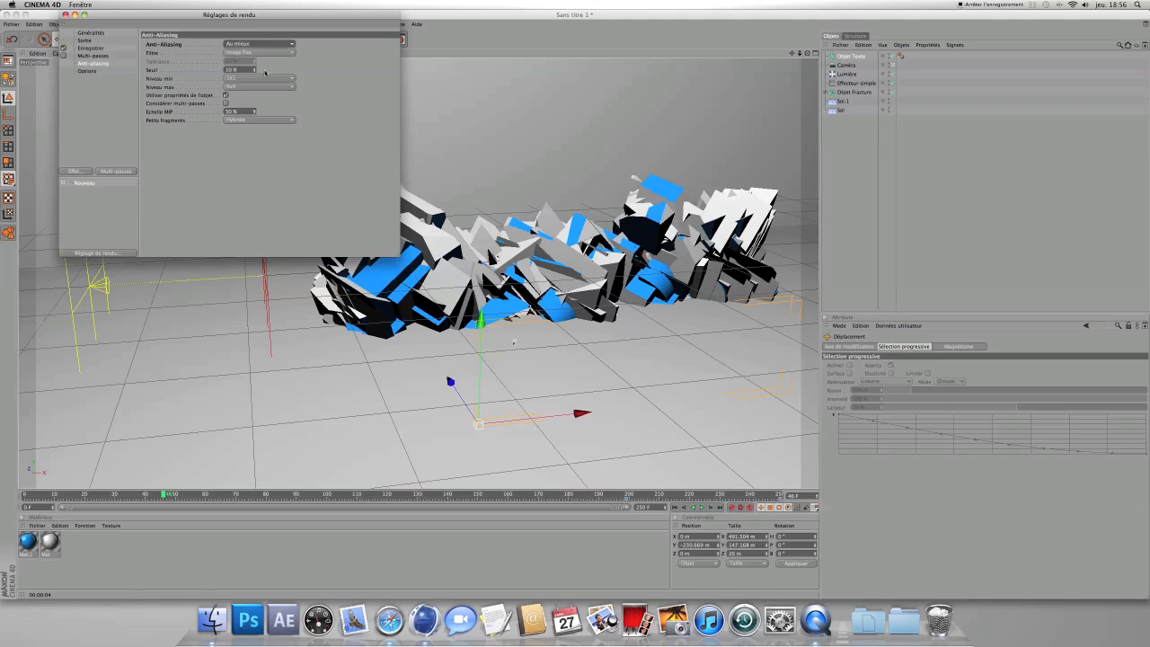
click(253, 79)
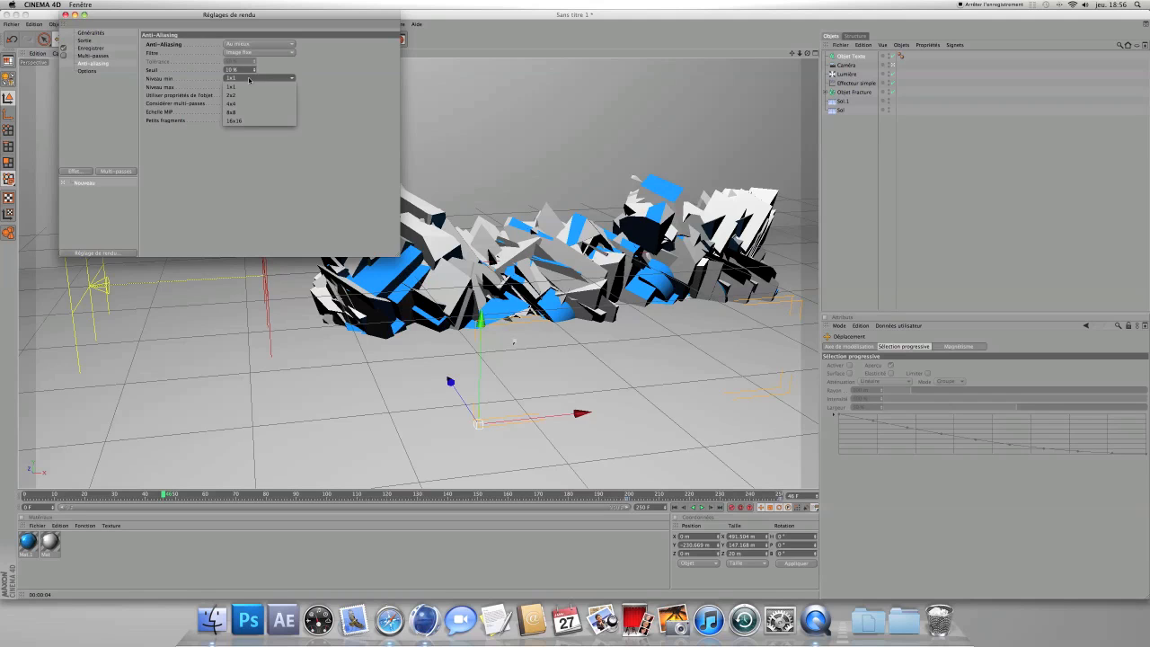
click(315, 79)
click(261, 78)
click(322, 79)
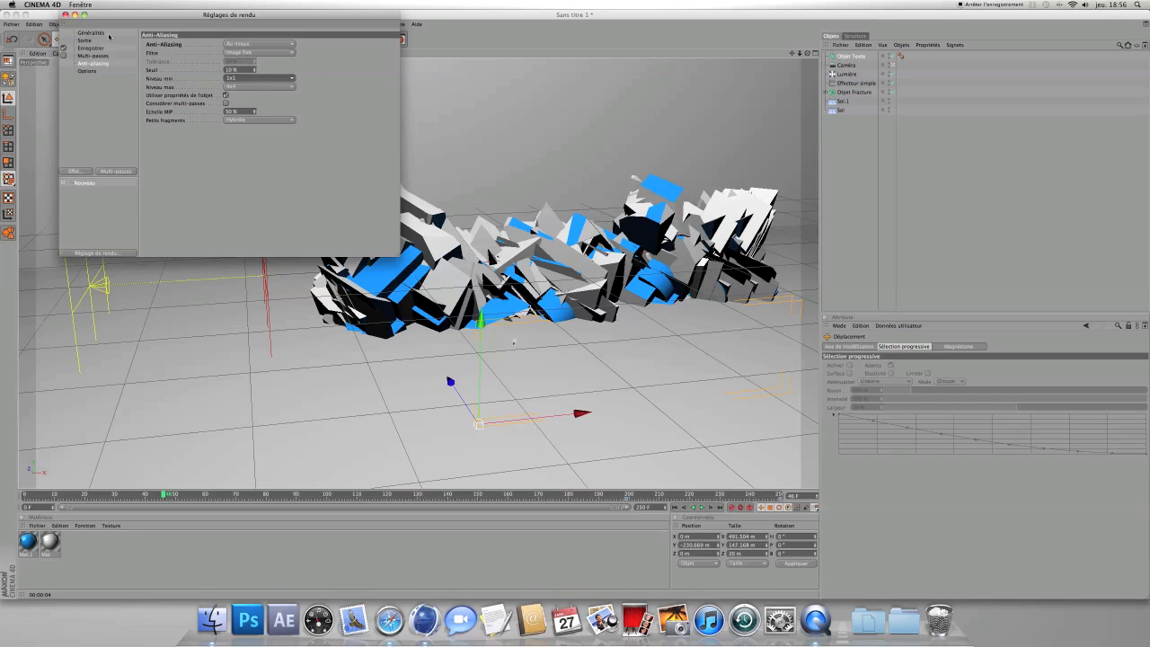
click(65, 16)
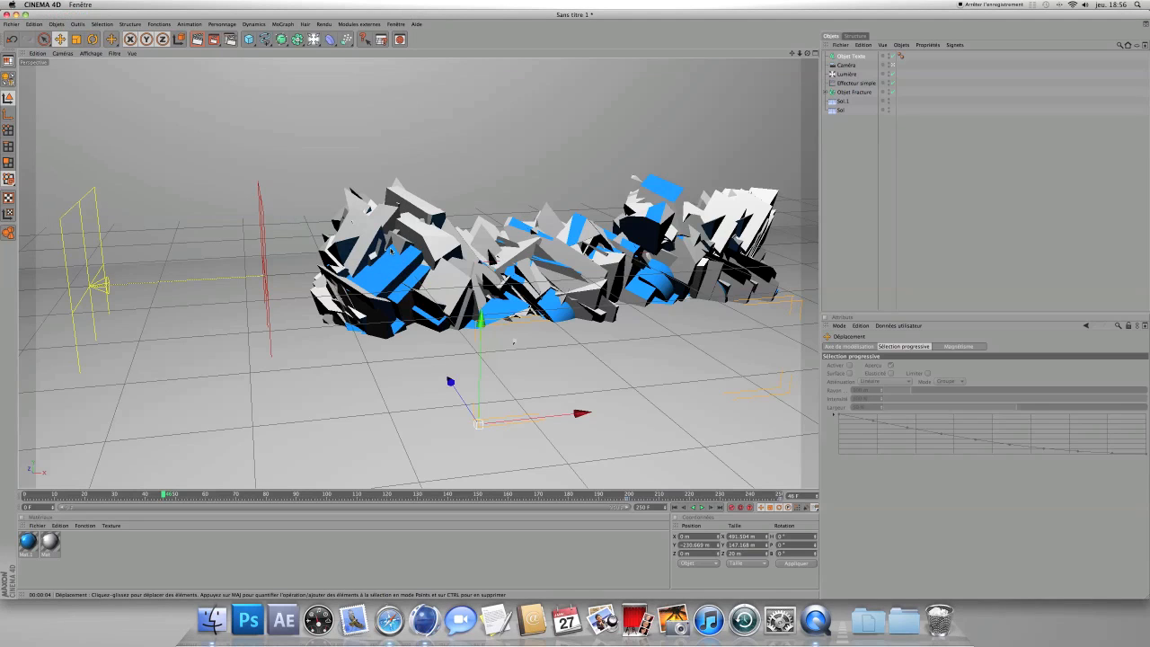